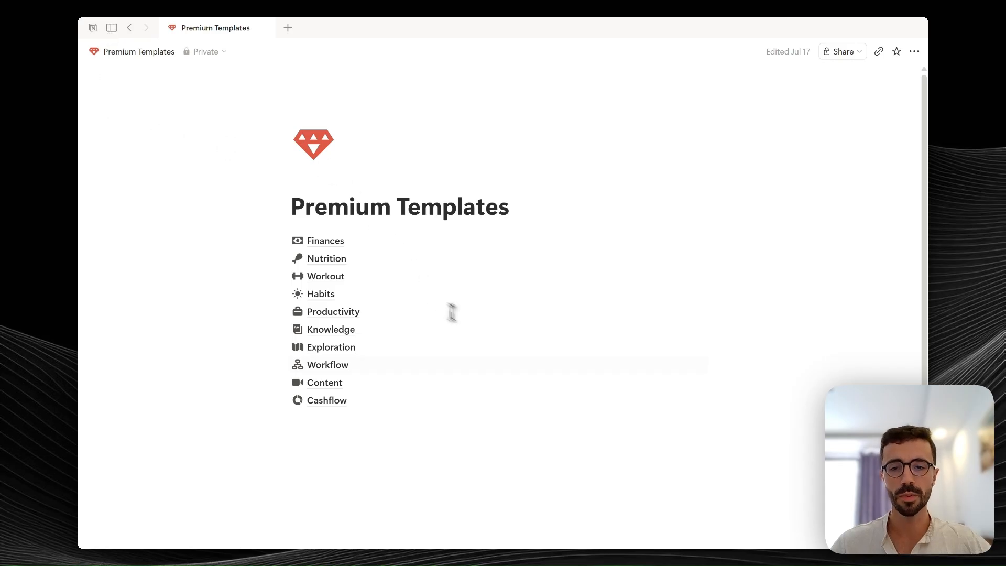
Step: Create a new page as an empty database and title it "Habit Tracker"
key("ctrl+n")
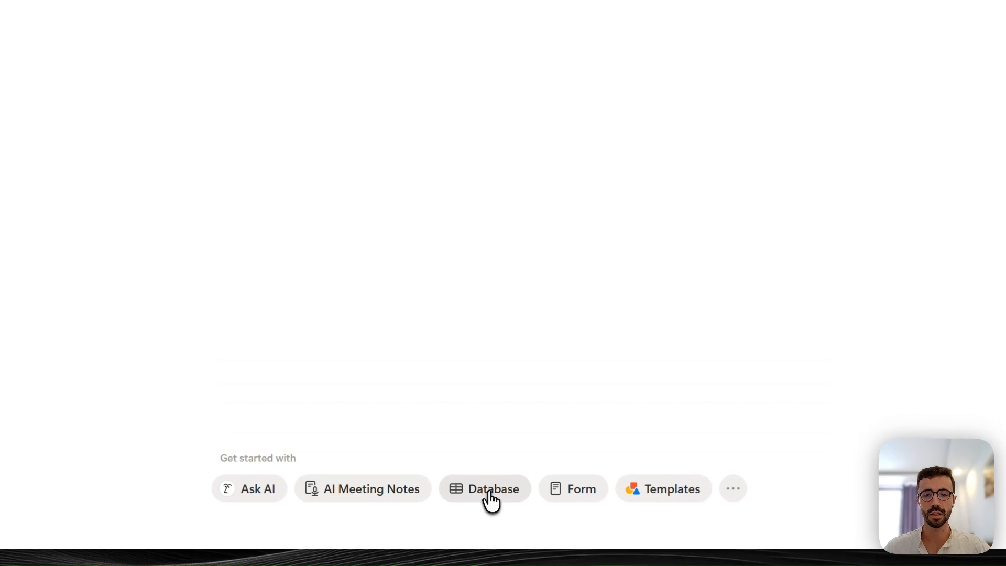
left_click(479, 508)
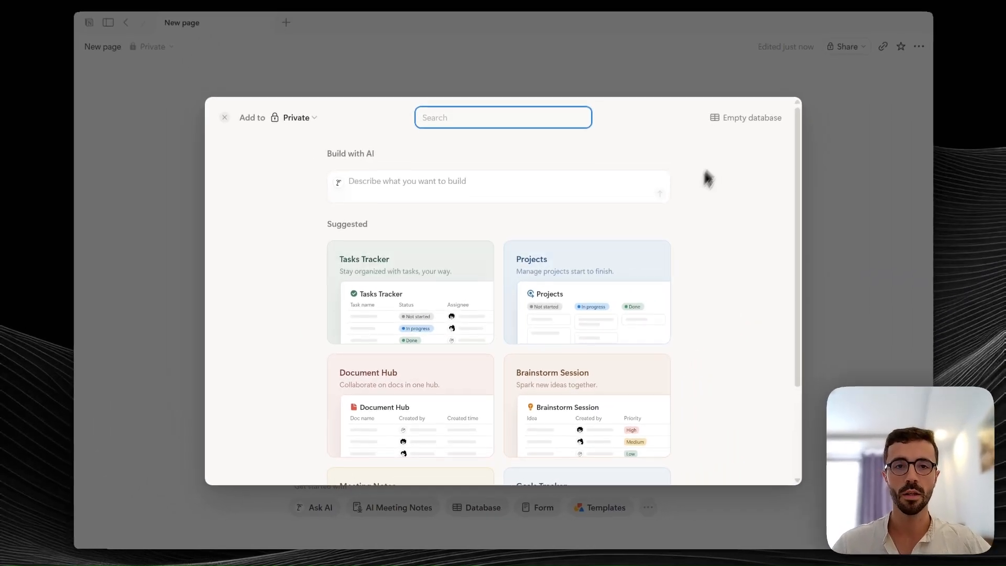
left_click(730, 128)
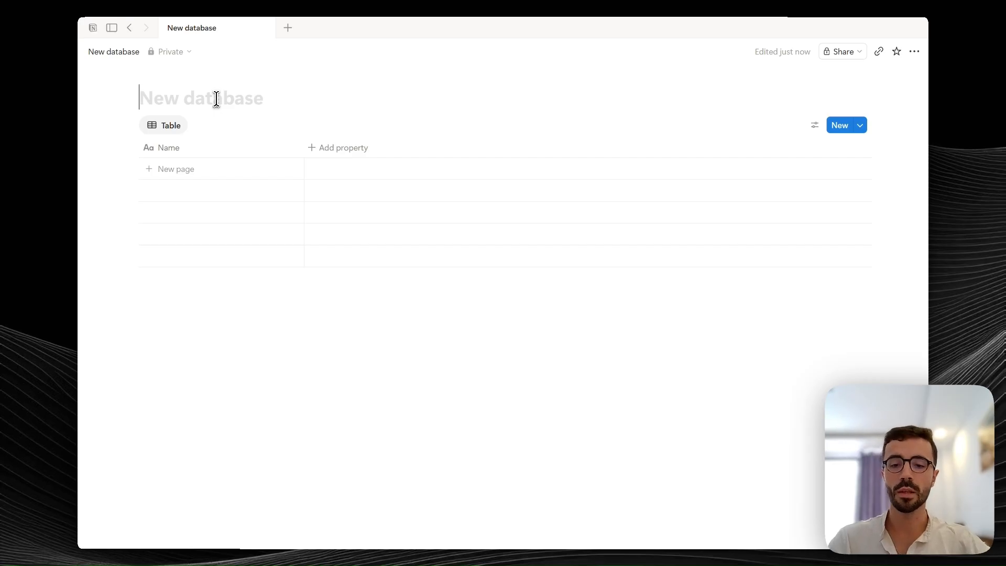
type("Habit Tracker")
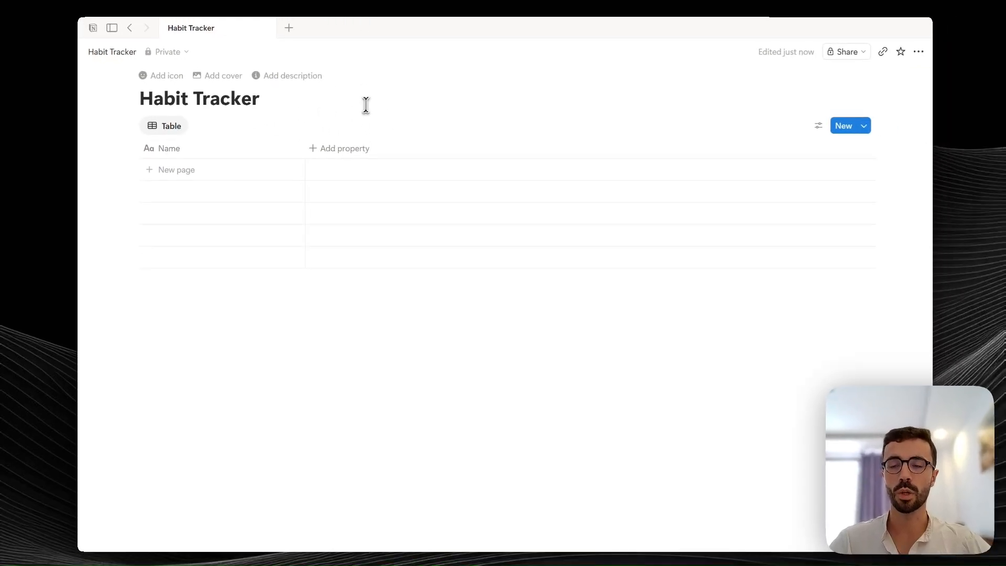
Step: Search the icon set for "check" and give the Habit Tracker database a blue circled check mark icon
left_click(168, 76)
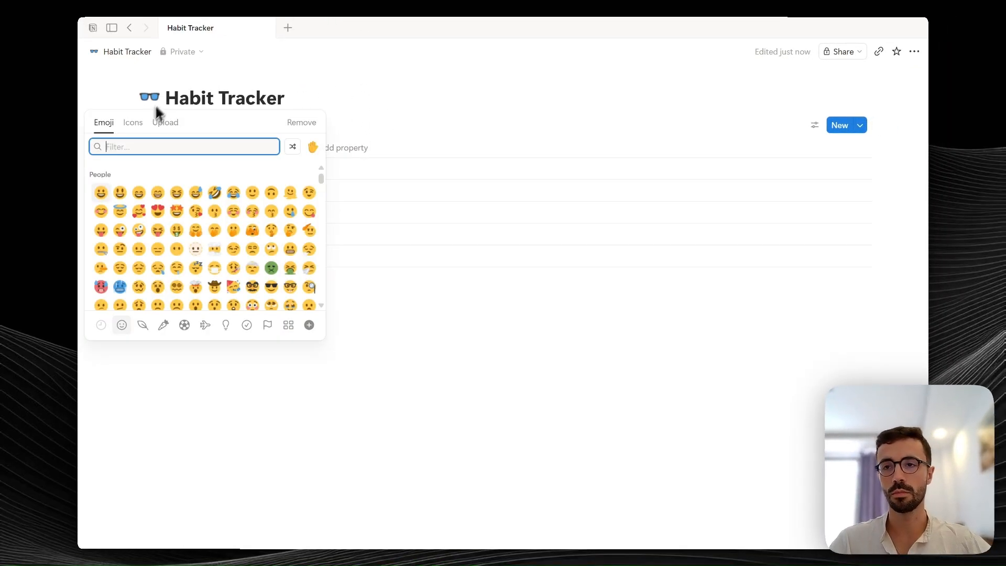
left_click(132, 122)
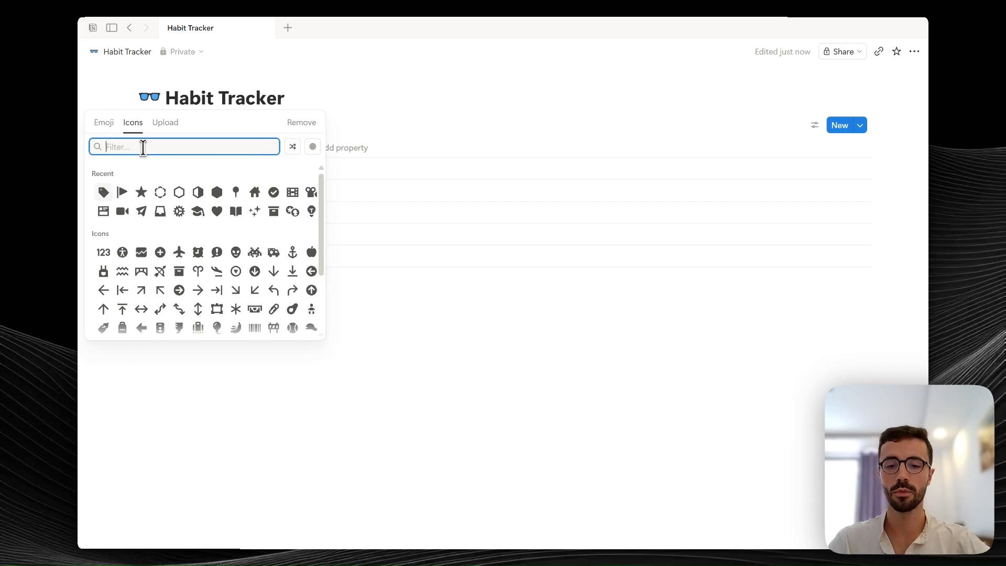
type("check")
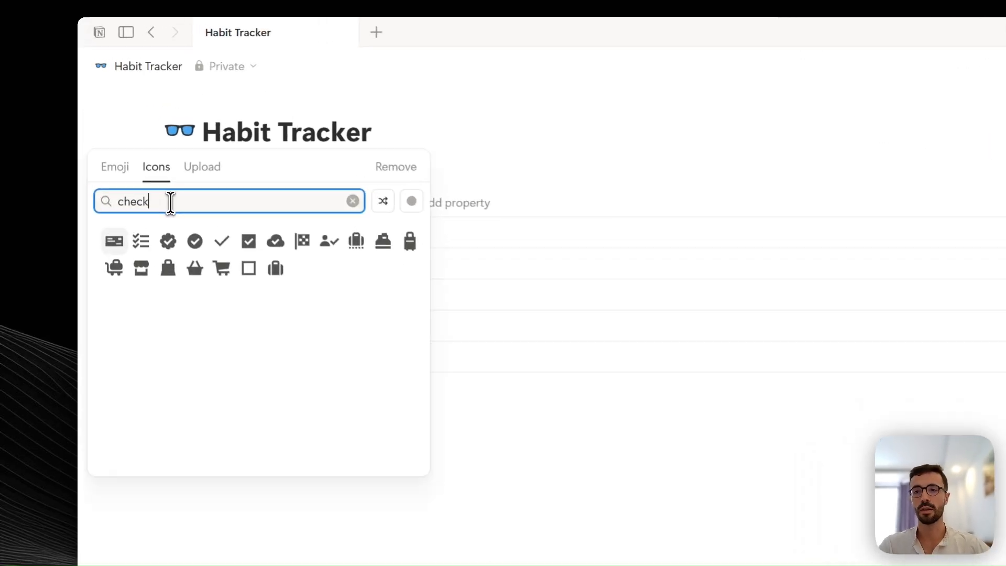
mouse_move(161, 180)
left_click(232, 315)
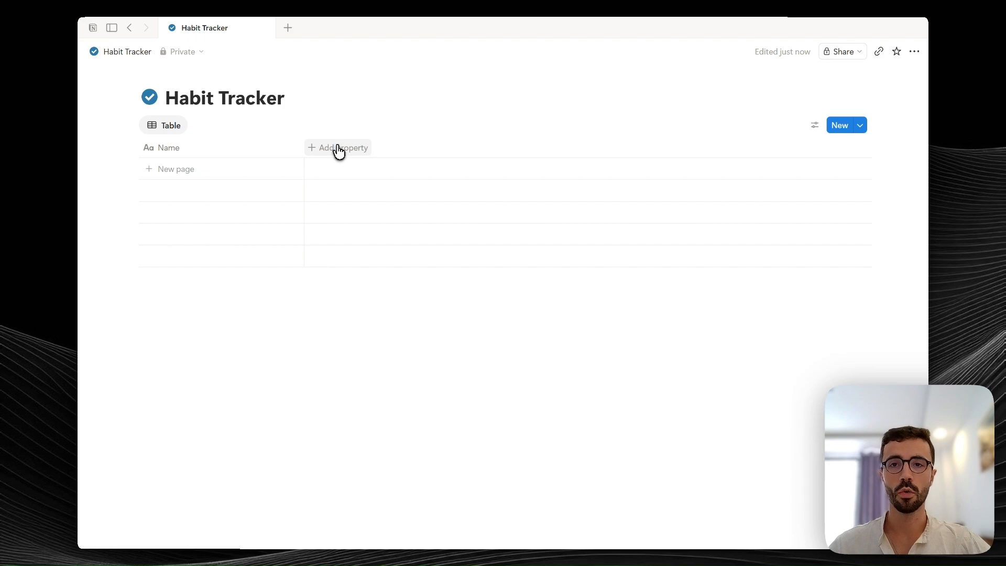
Step: Add a checkbox property to the table and name it "Go to the gym"
left_click(339, 148)
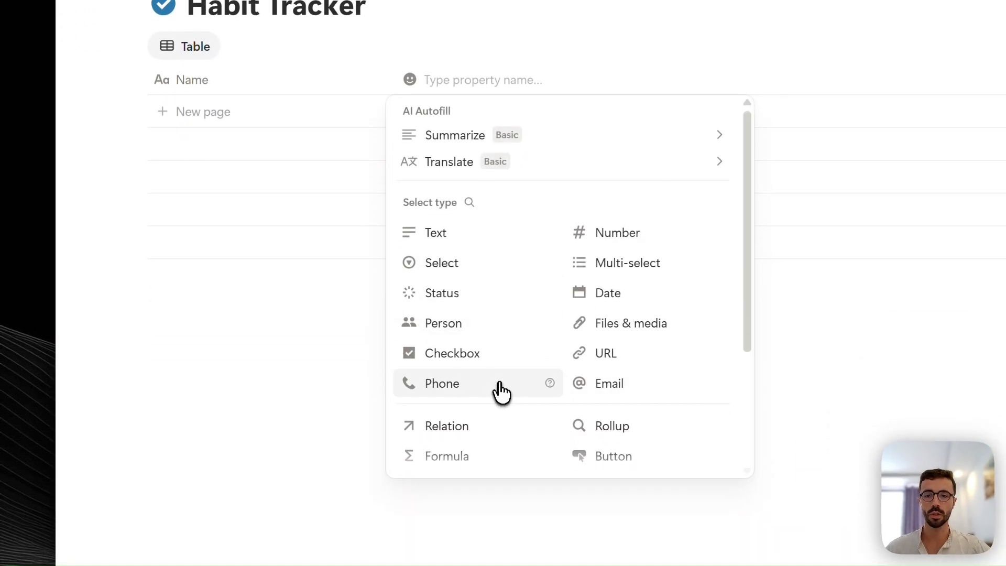
left_click(501, 352)
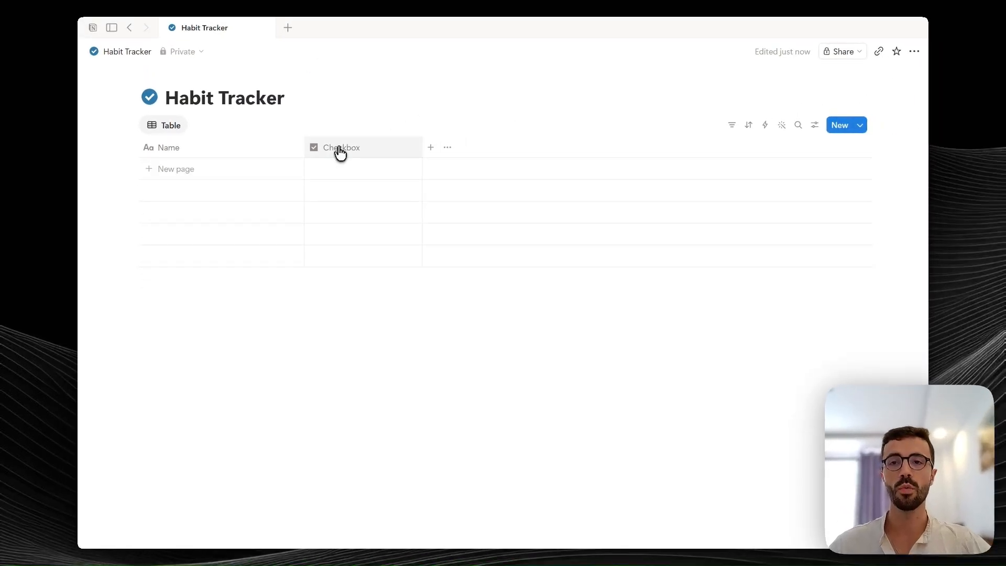
left_click(332, 147)
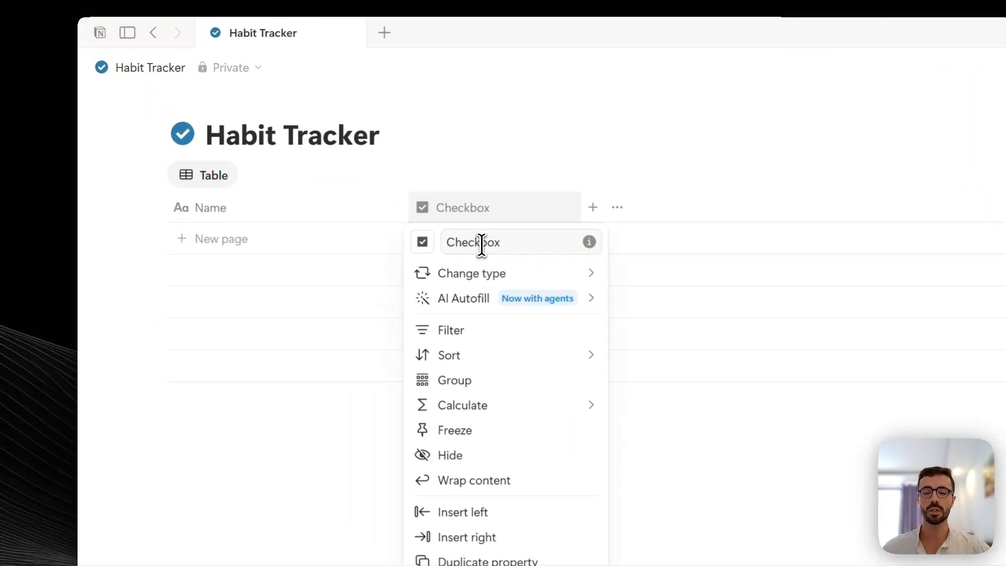
left_click(354, 171)
double_click(493, 250)
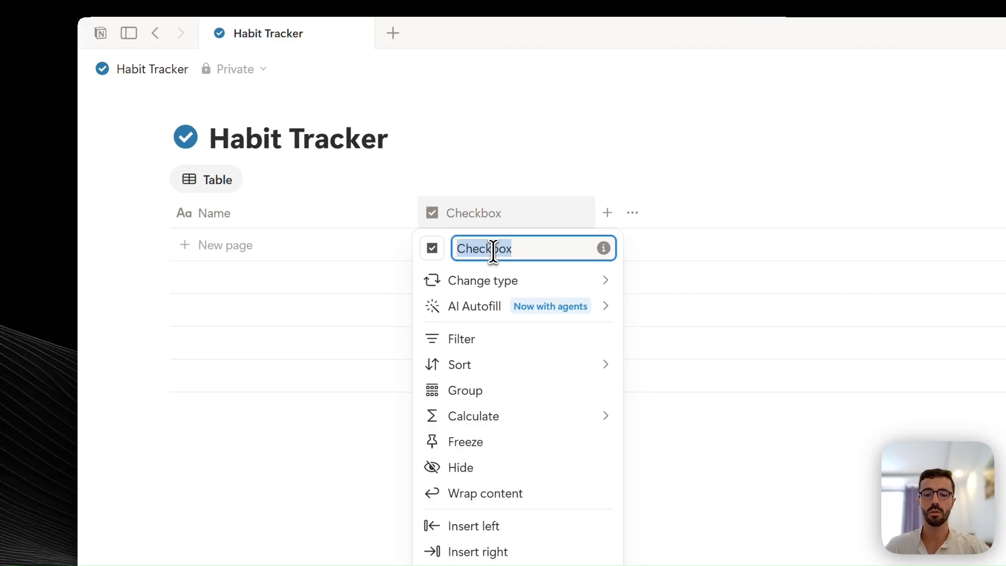
type("Go to the gu")
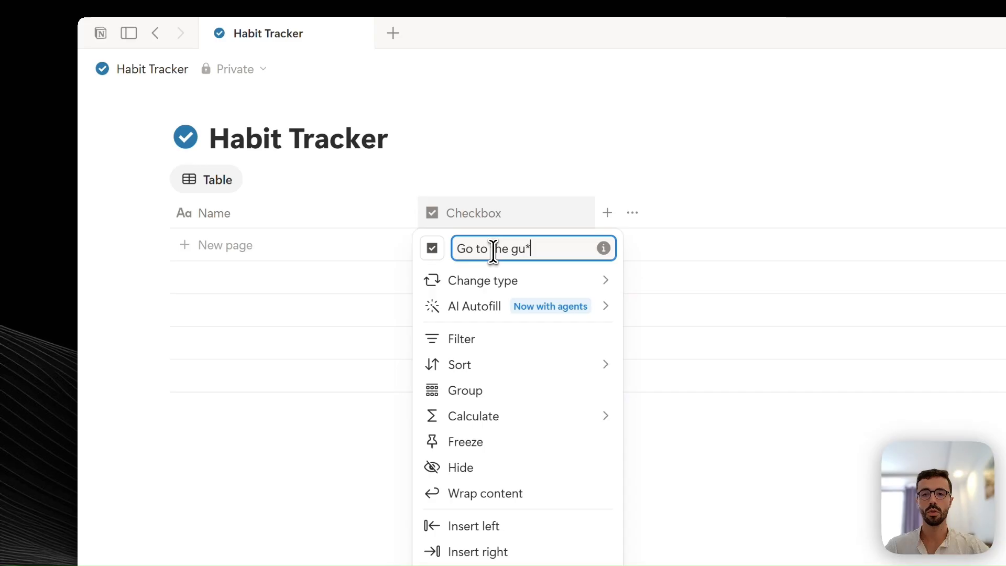
type("ym")
left_click(526, 249)
key("BackSpace")
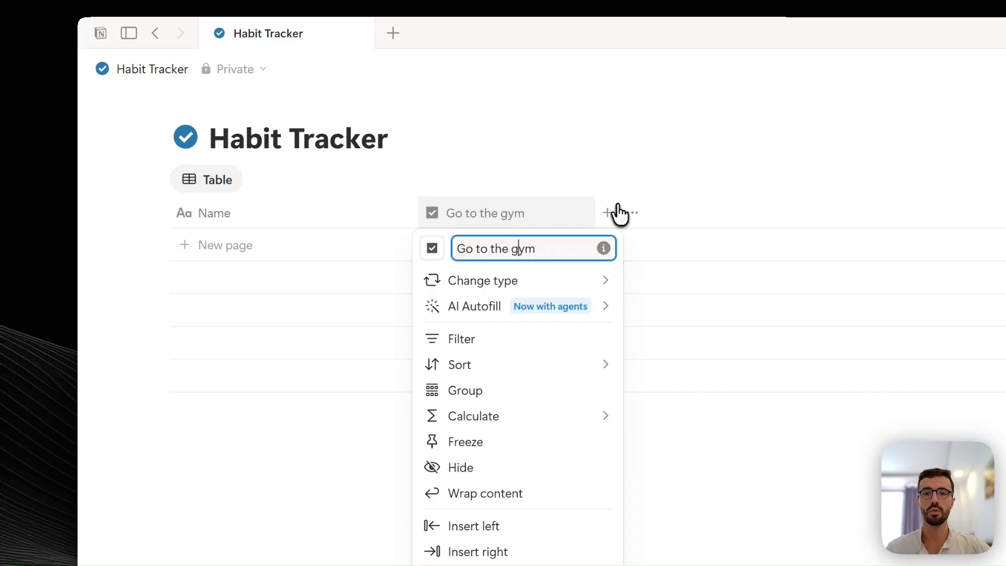
Step: Add two more checkbox properties named "Walk 5,000 steps" and "Read 10 book pages"
left_click(613, 212)
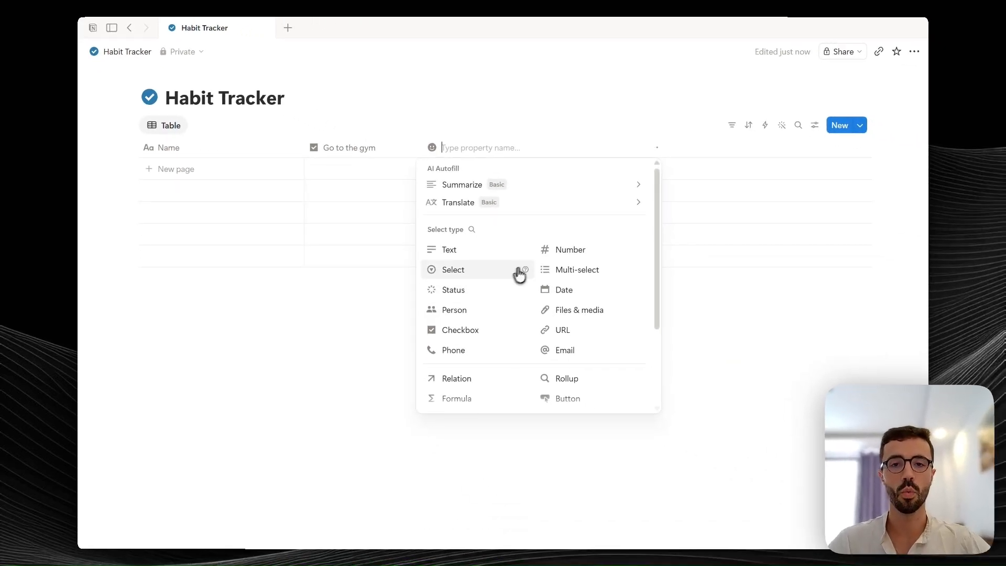
scroll(519, 272, "down", 2)
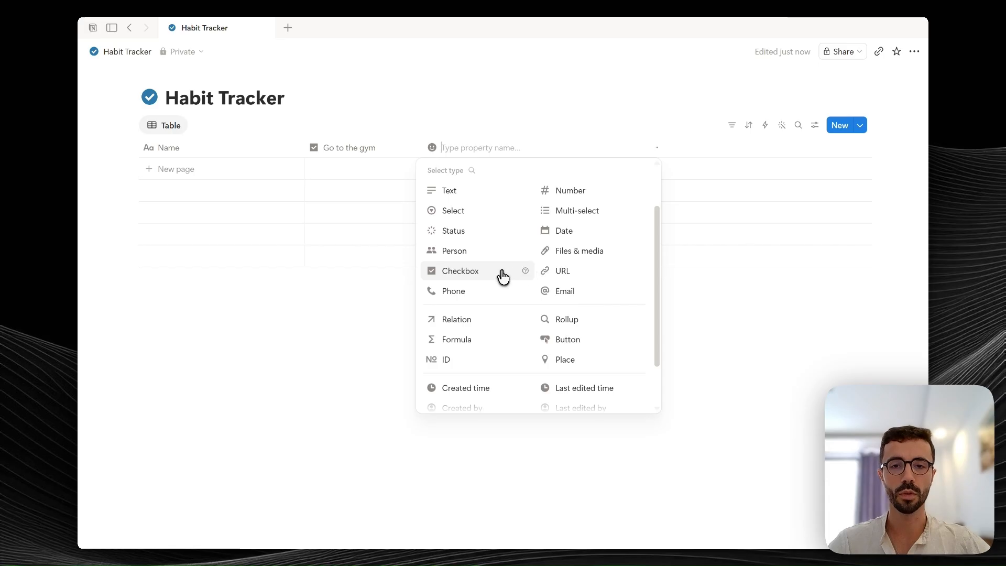
left_click(503, 274)
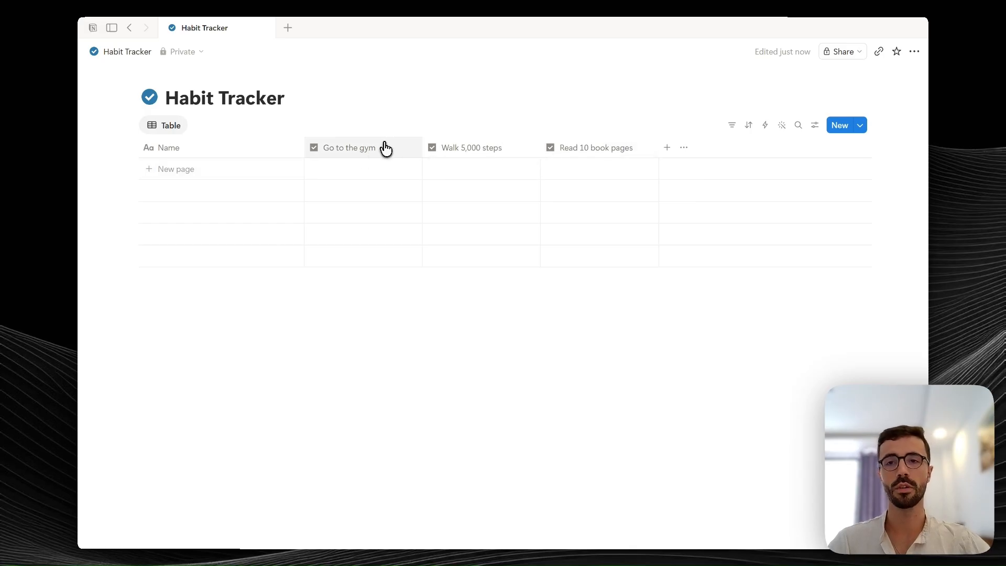
Step: Add a new row to the habit table and leave its name blank
left_click(225, 170)
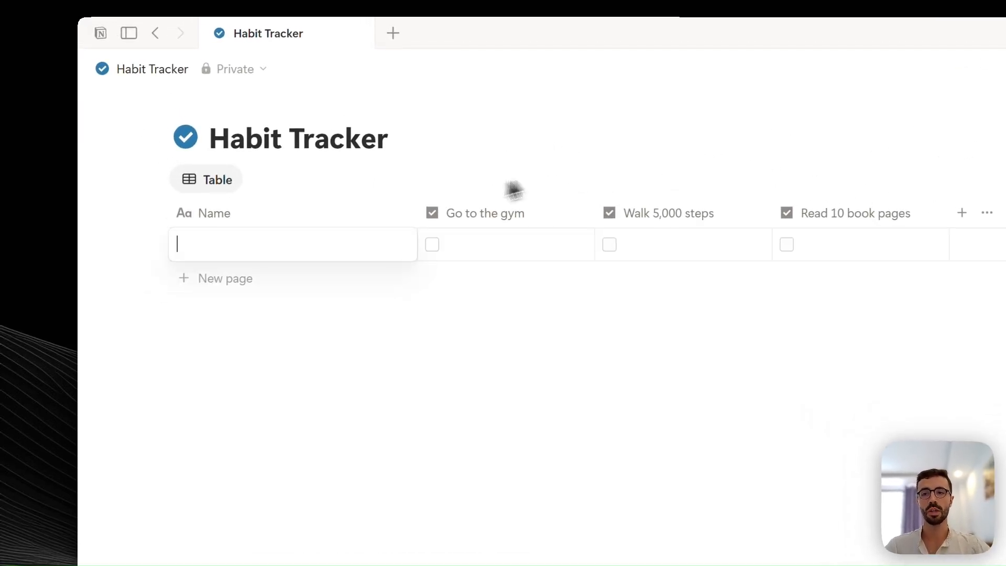
key("Escape")
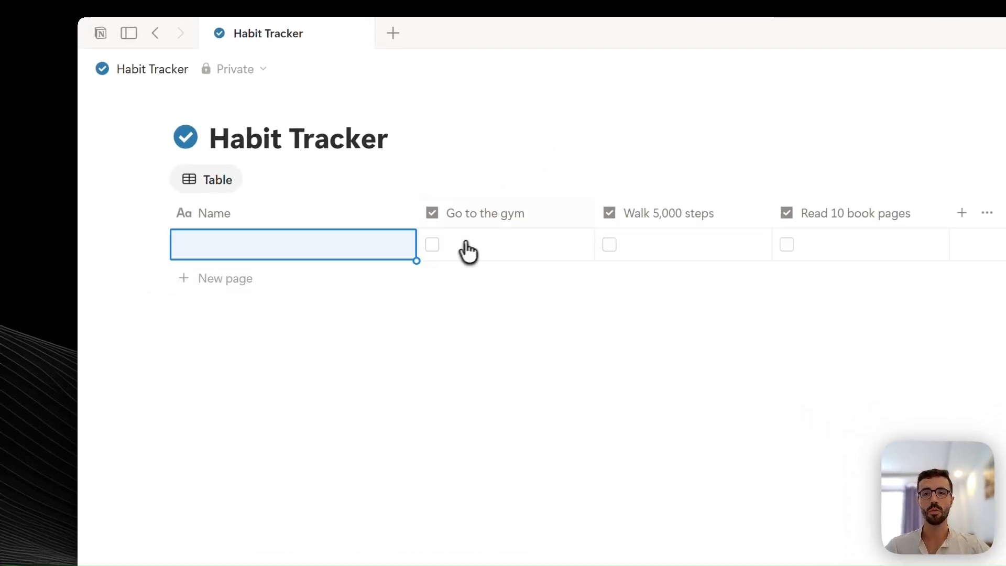
Step: Try ticking the habit checkboxes in the new row and undo the ticks
left_click(454, 249)
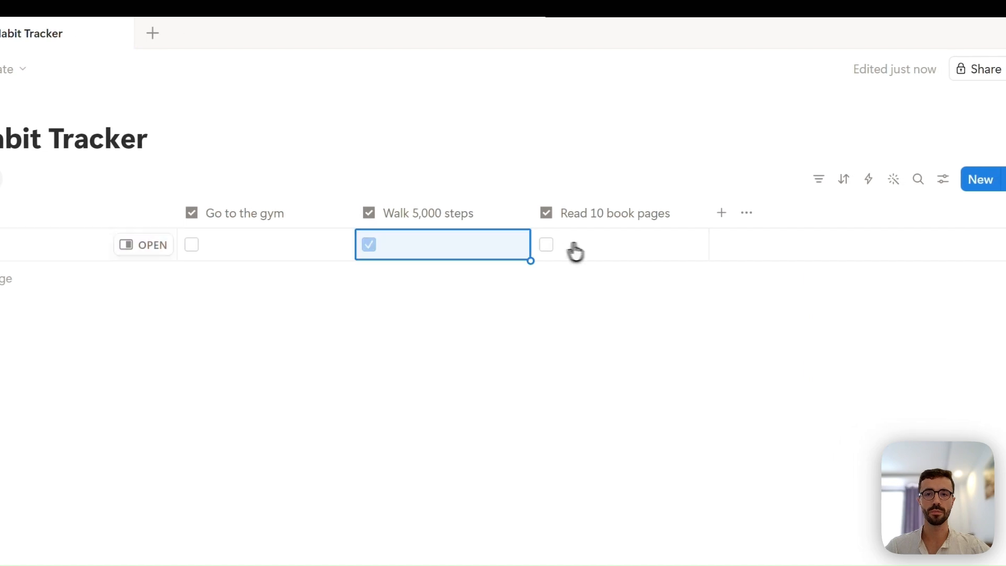
left_click(598, 248)
key("ctrl+z")
key("ctrl+z")
left_click(568, 197)
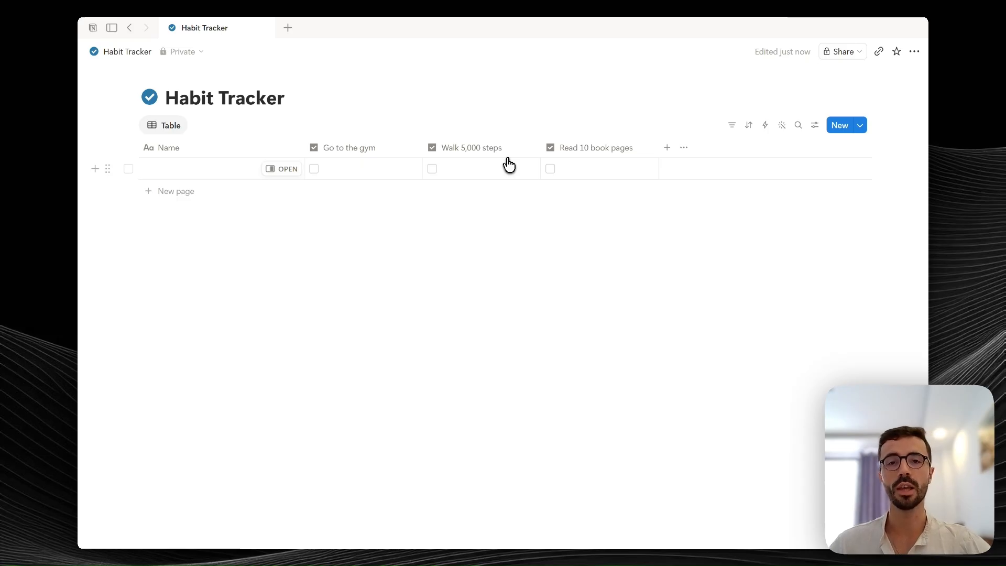
Step: Add a formula property after "Read 10 book pages" and name it "Consistency"
left_click(667, 147)
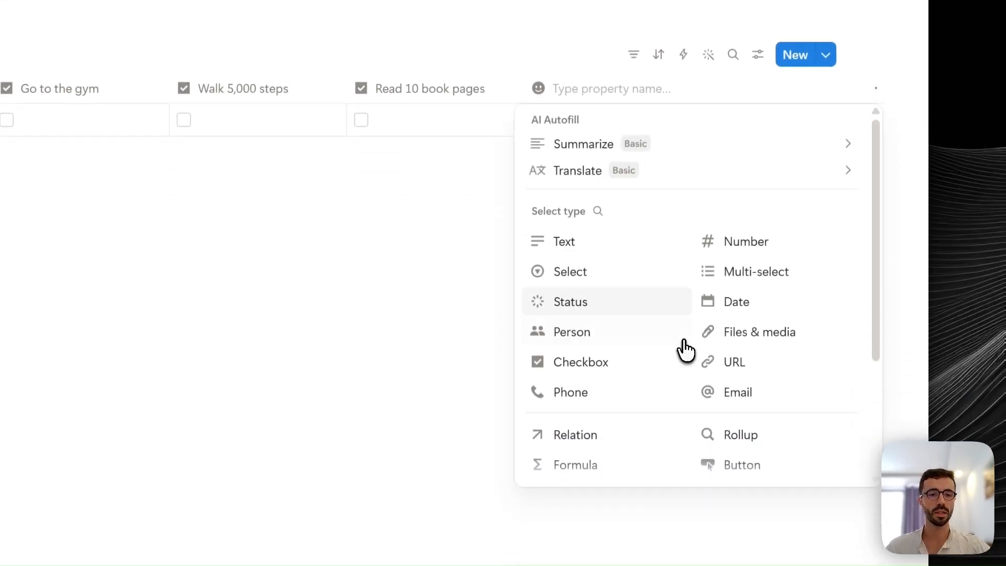
scroll(683, 466, "down", 3)
left_click(649, 286)
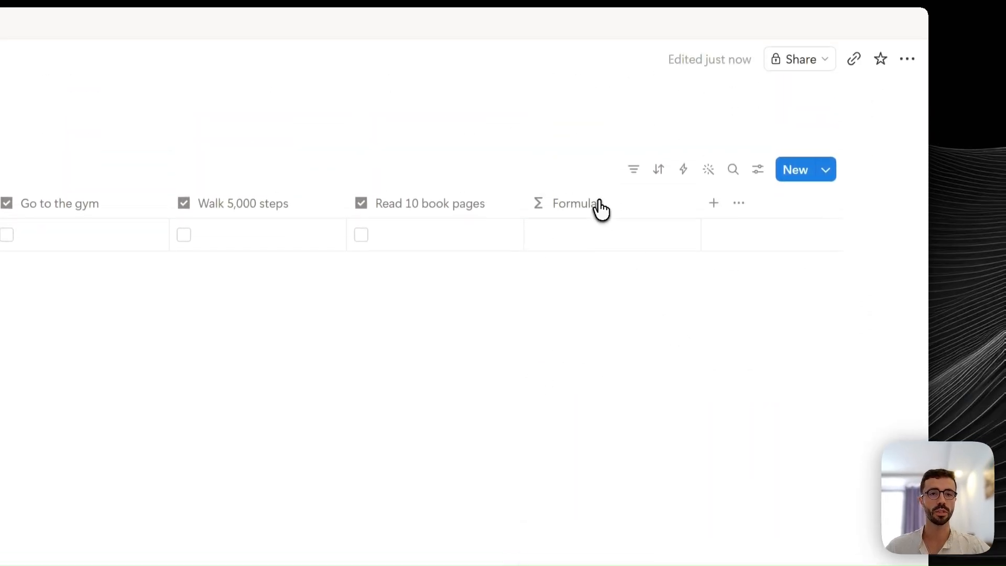
left_click(599, 80)
type("C")
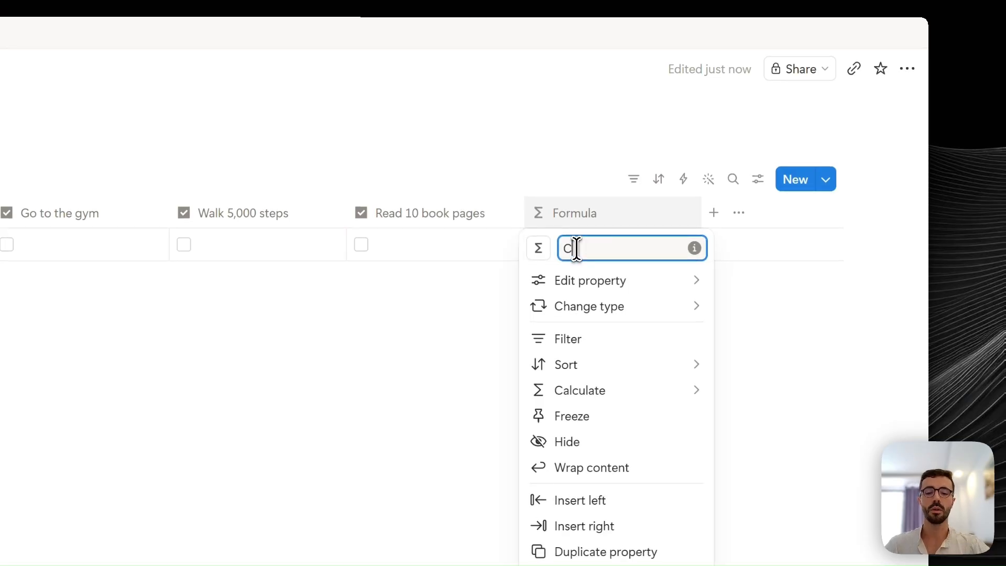
type("onsistency")
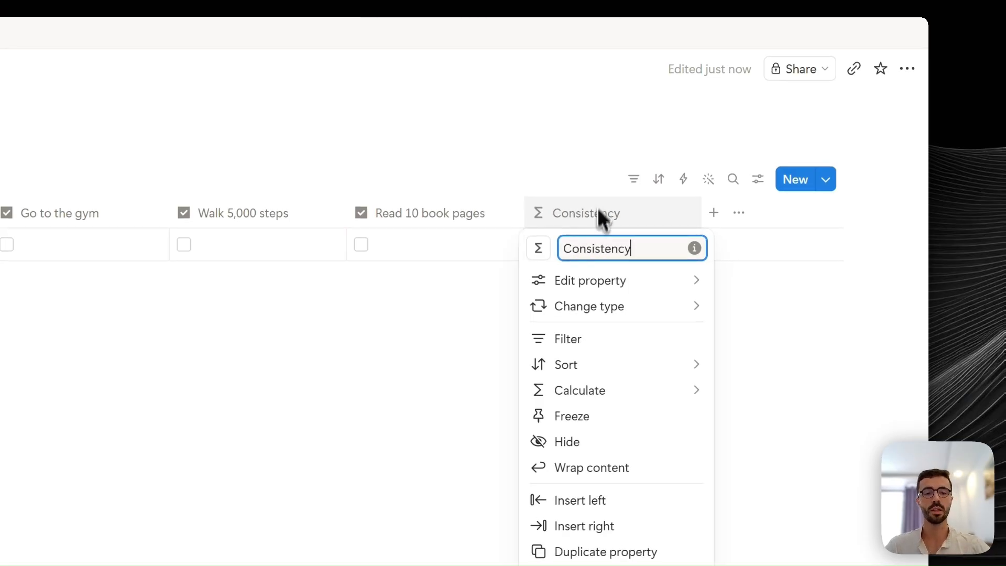
left_click(599, 173)
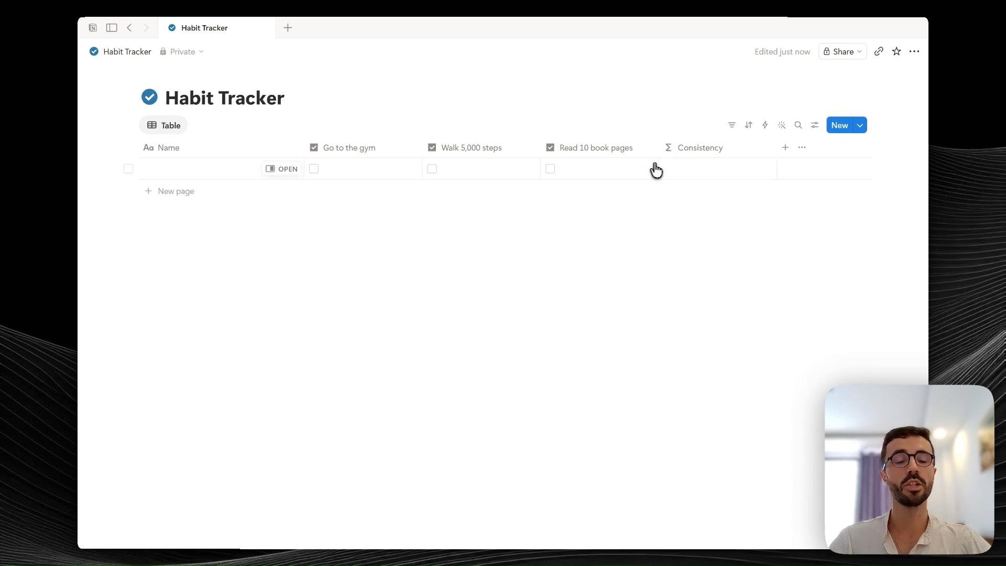
Step: Set the Consistency formula to toNumber(Go to the gym) and test it by ticking the row's gym checkbox
left_click(687, 168)
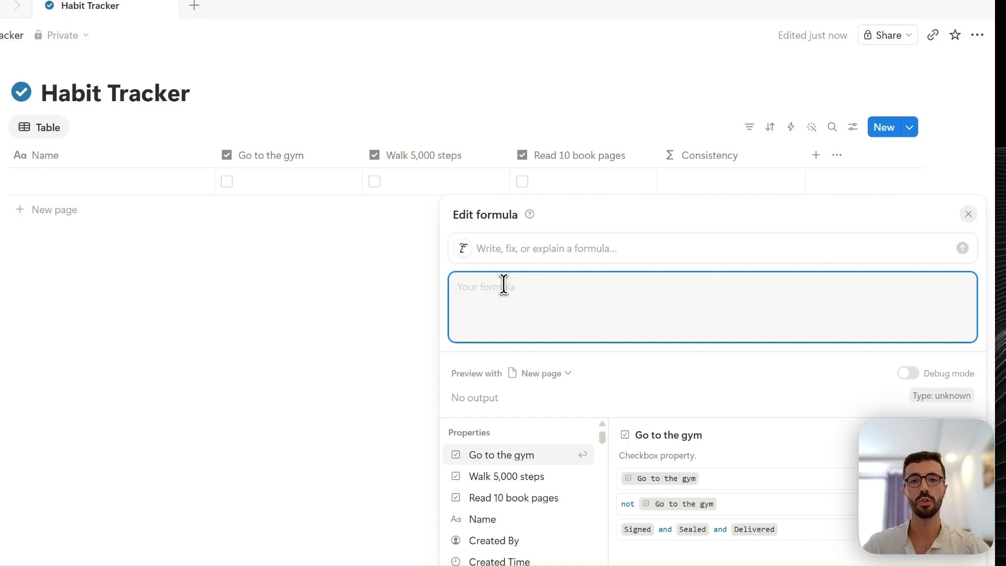
type("toNumber")
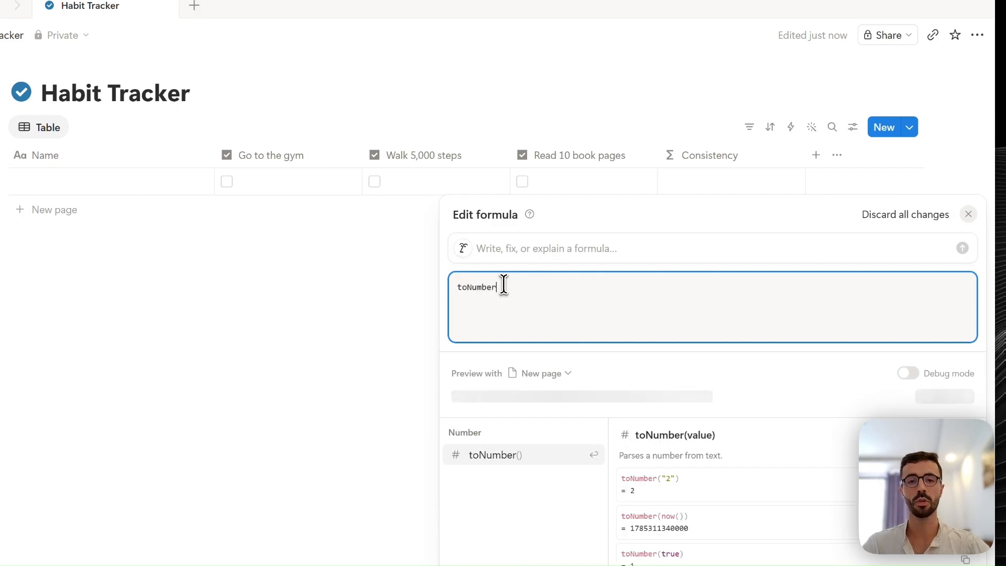
type("(")
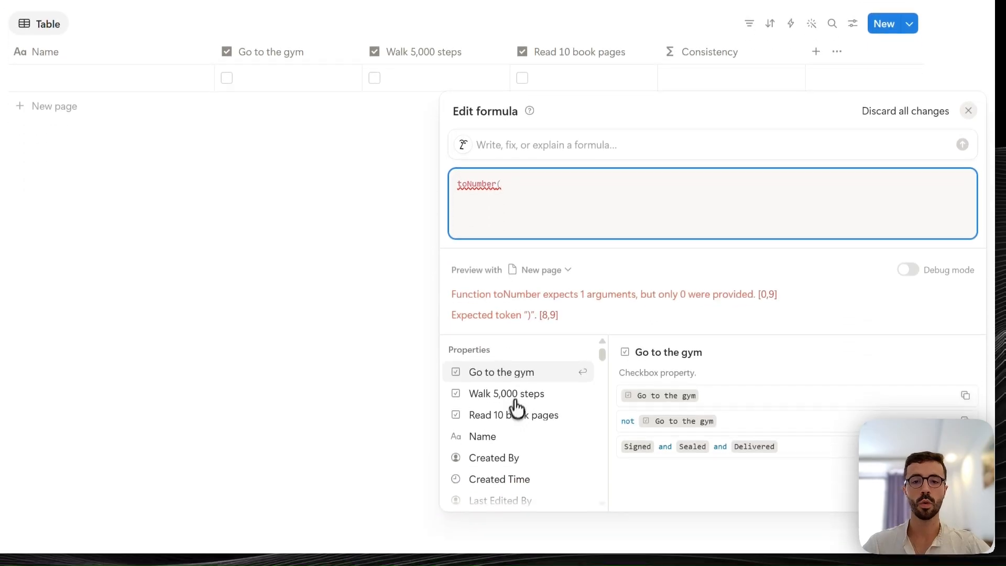
left_click(524, 373)
type(")")
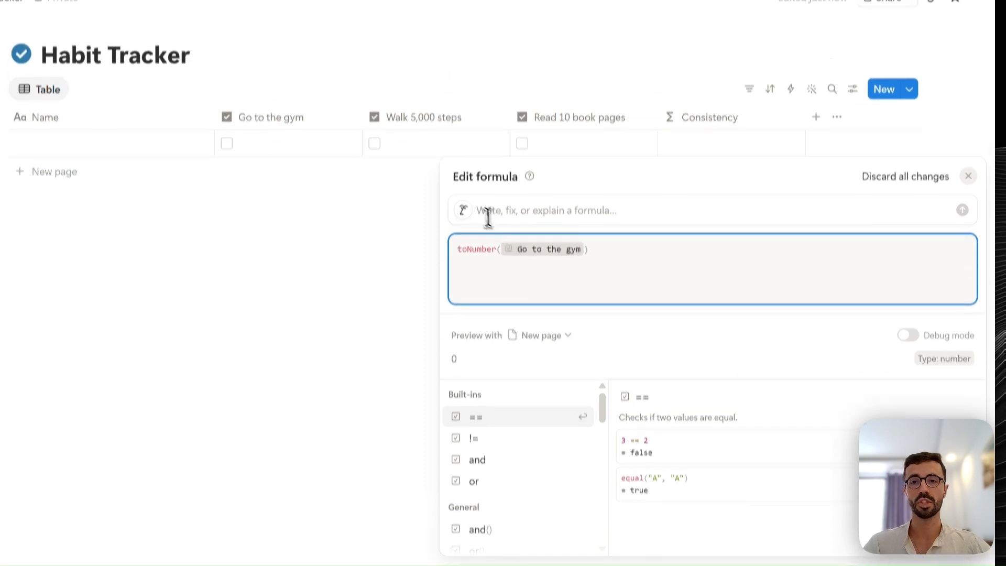
left_click(377, 121)
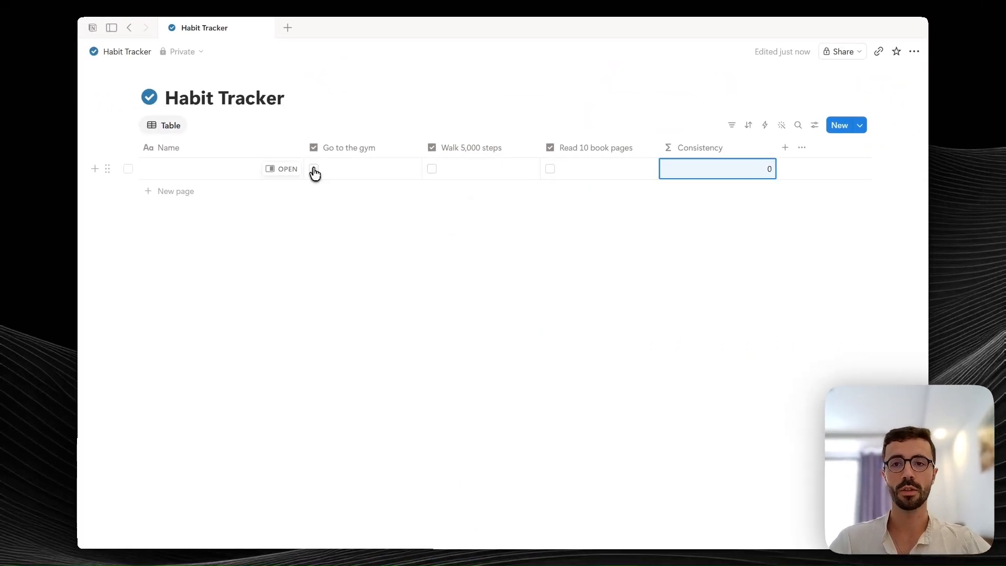
left_click(314, 169)
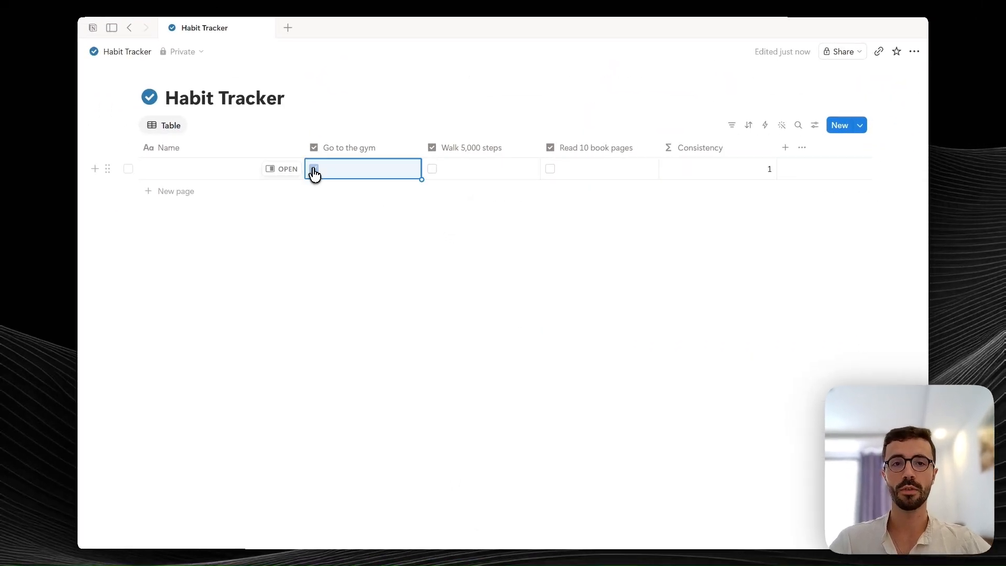
Step: Extend the Consistency formula by adding + toNumber(Walk 5,000 steps) after the gym term
left_click(743, 176)
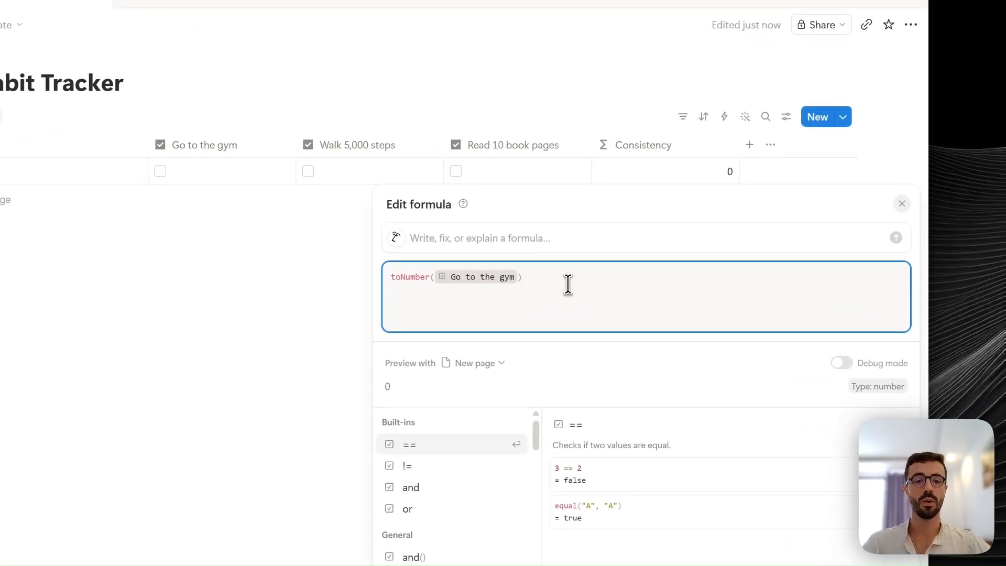
type("+")
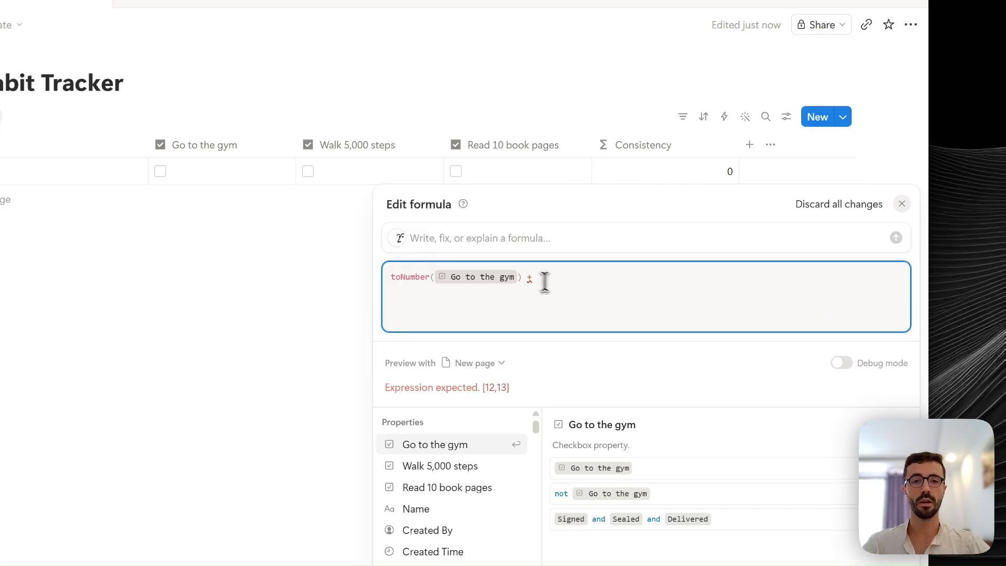
left_click_drag(522, 277, 394, 275)
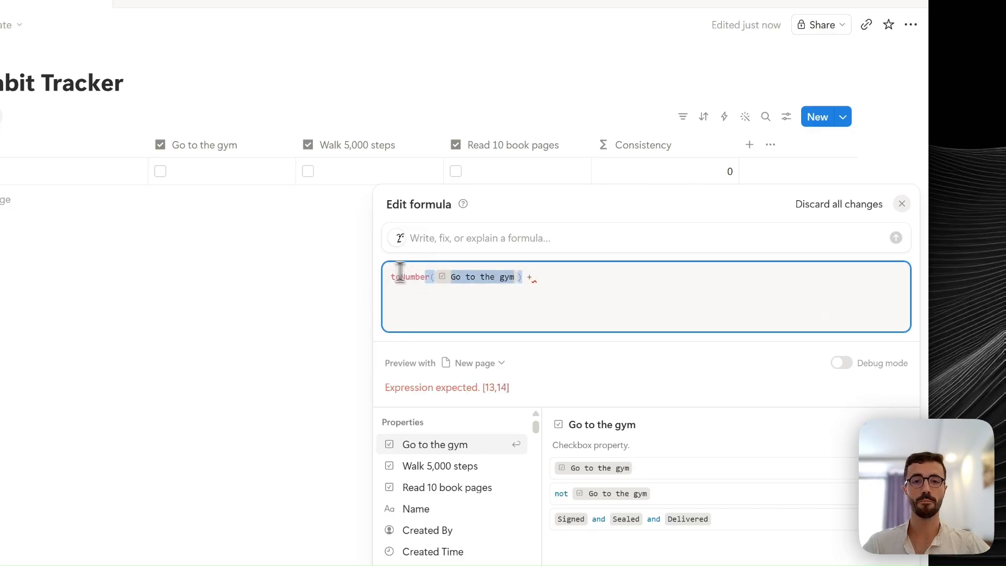
key("ctrl+c")
left_click(590, 278)
key("ctrl+v")
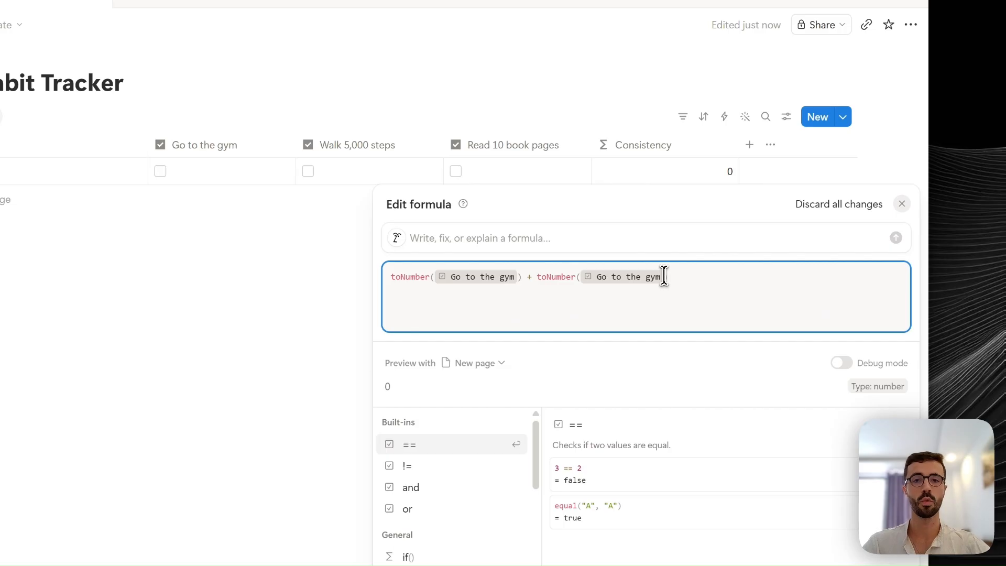
left_click(664, 276)
key("BackSpace")
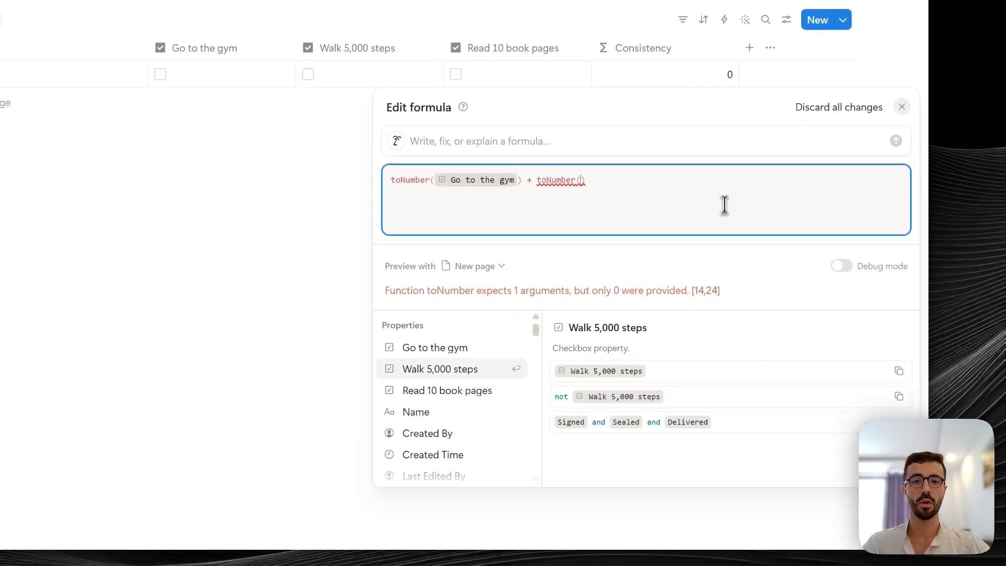
key("Return")
Step: Add + toNumber(Read 10 book pages) as the third term of the Consistency formula and close the formula editor
left_click(731, 190)
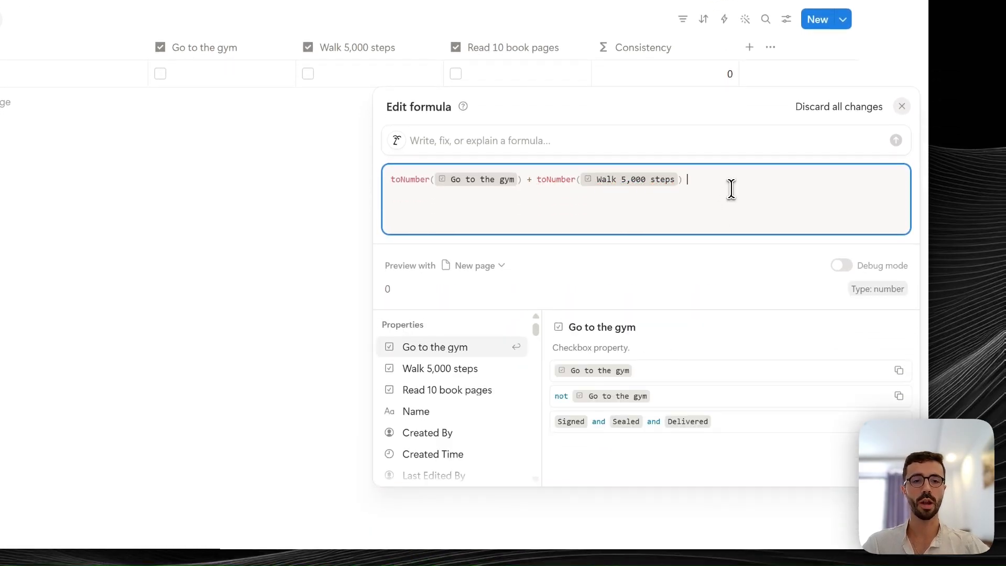
type("+")
key("ctrl+v")
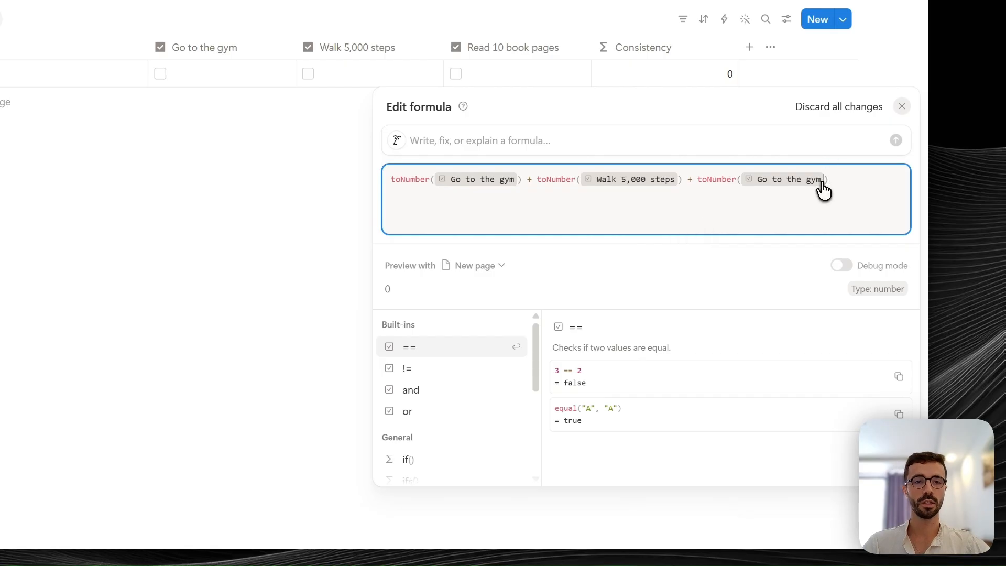
left_click(821, 183)
key("BackSpace")
type("read")
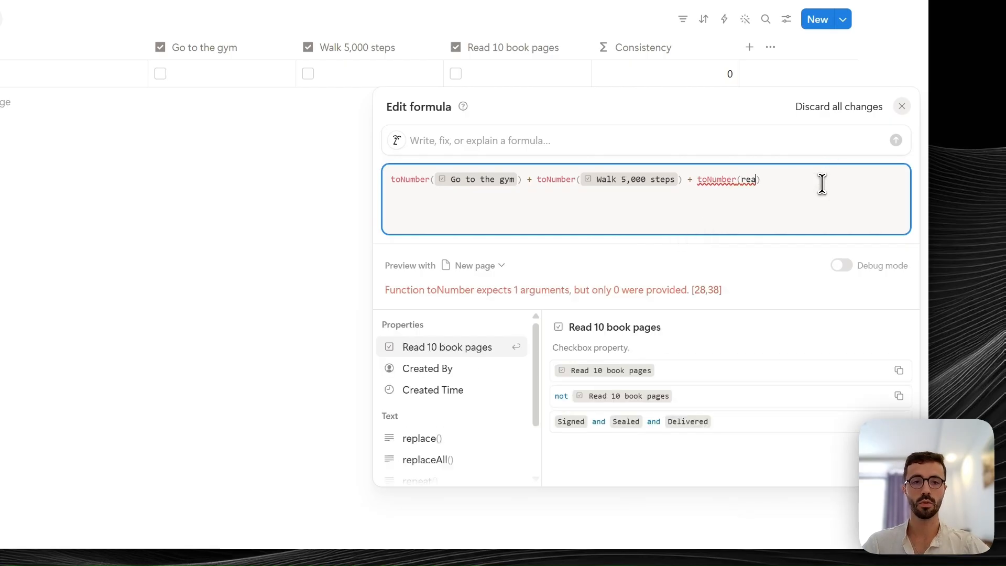
left_click(461, 345)
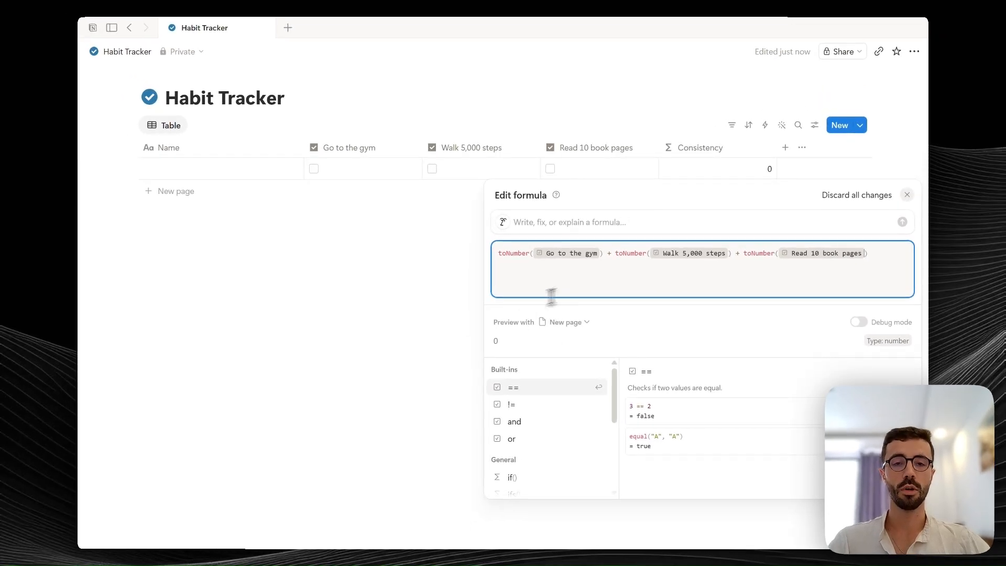
left_click(422, 186)
Step: Test the summed Consistency formula by ticking the row's habit checkboxes in different combinations and clearing them all again
left_click(465, 170)
left_click(560, 171)
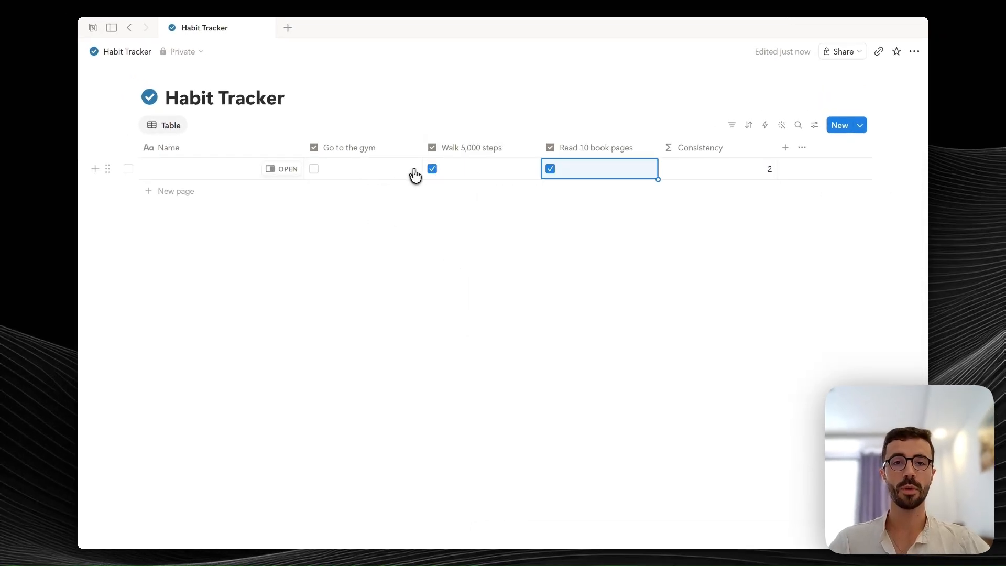
left_click(362, 171)
left_click(409, 172)
left_click(444, 172)
left_click(560, 172)
left_click(571, 214)
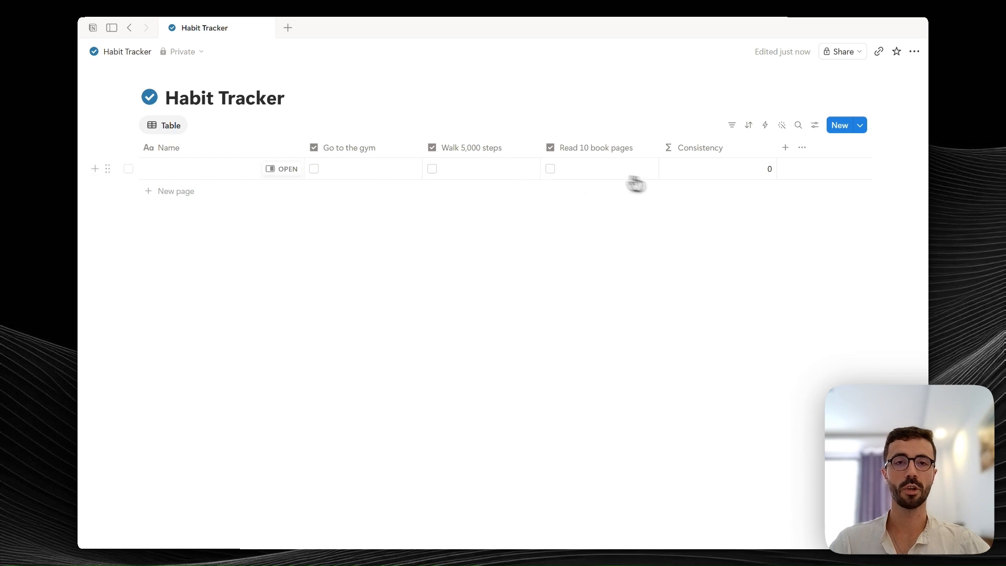
left_click(610, 173)
left_click(500, 173)
left_click(390, 172)
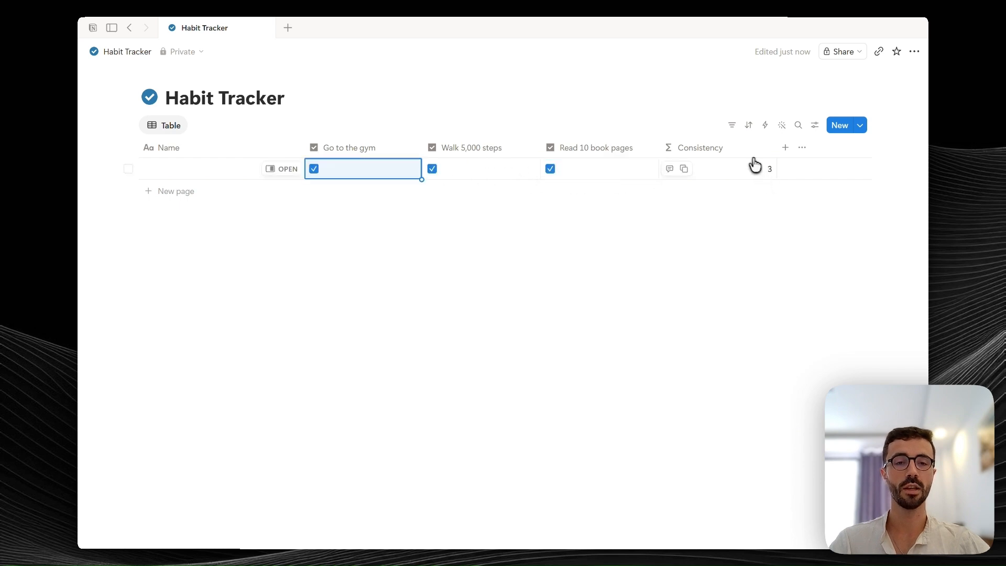
left_click(438, 166)
left_click(372, 167)
left_click(592, 172)
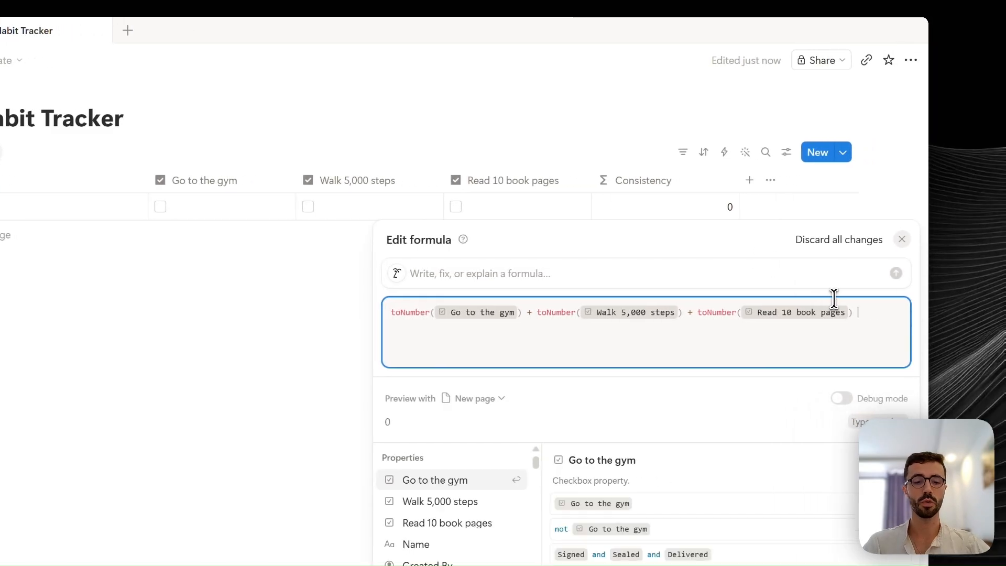
Step: Wrap the sum of the three toNumber terms in the Consistency formula in parentheses and divide it by 3
type(")")
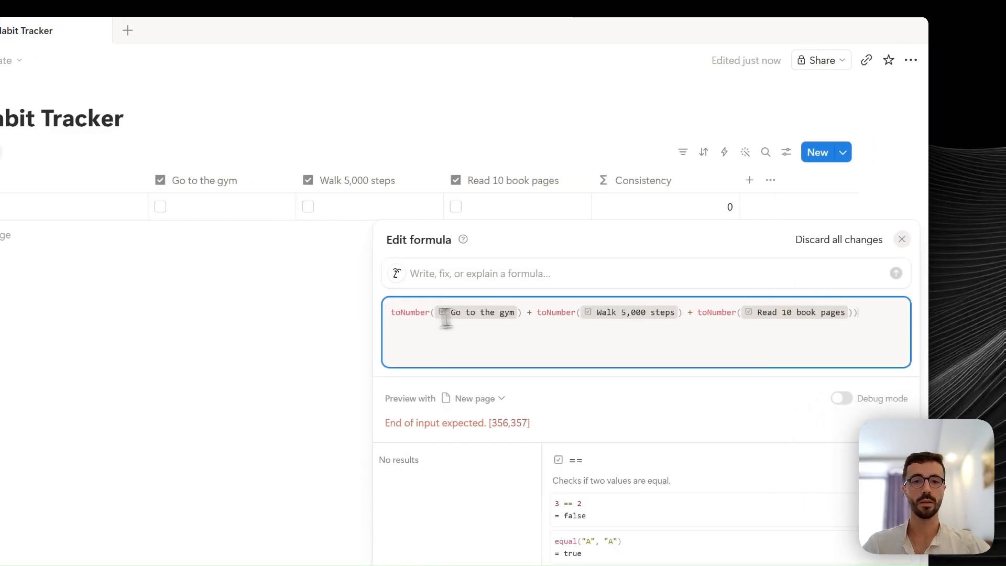
left_click(390, 315)
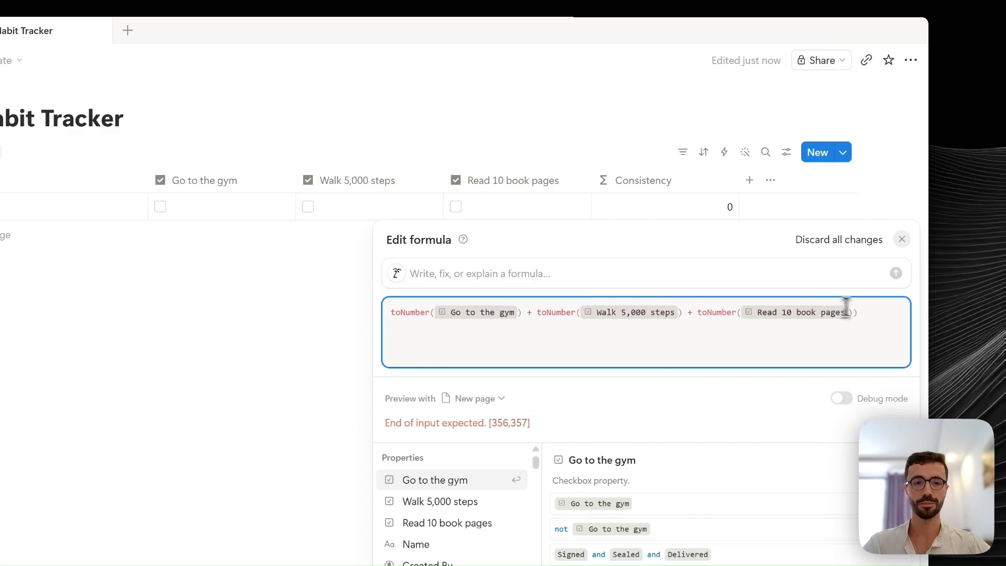
type("(")
type("/ 3")
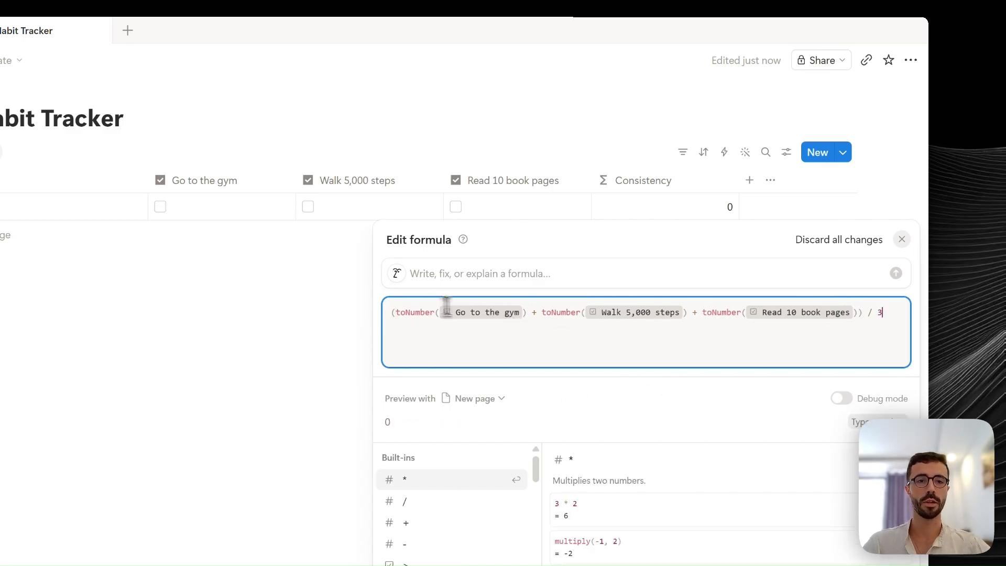
left_click(350, 280)
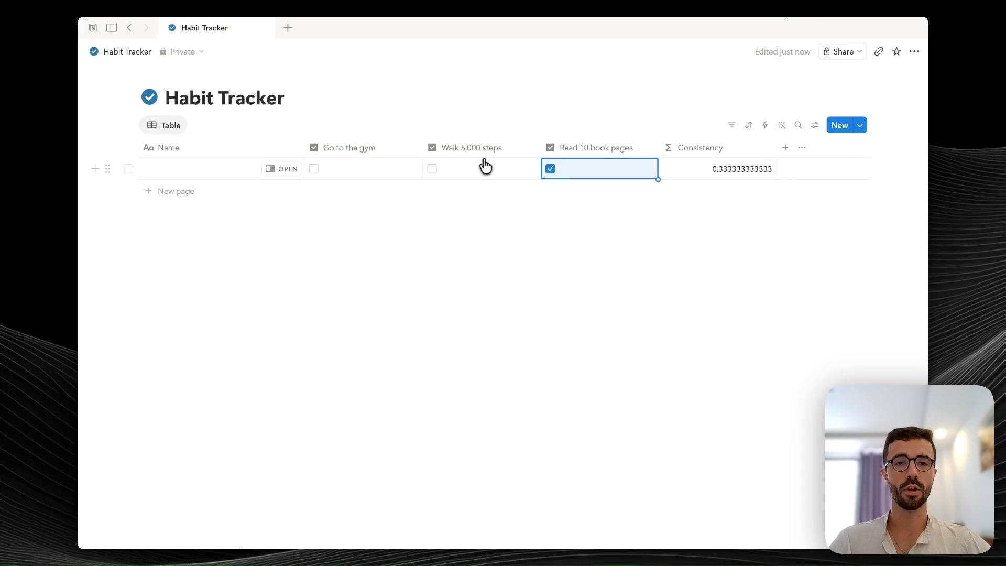
Step: Tick all three habits in the row to test the divided formula, and clear "Walk 5,000 steps" and "Go to the gym" again
left_click(461, 169)
left_click(379, 170)
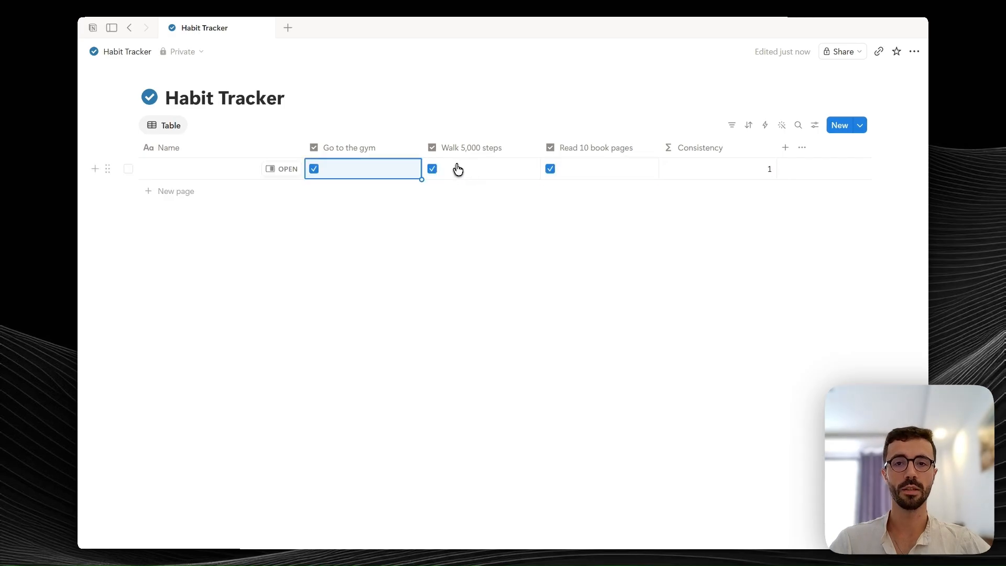
left_click(453, 170)
left_click(373, 169)
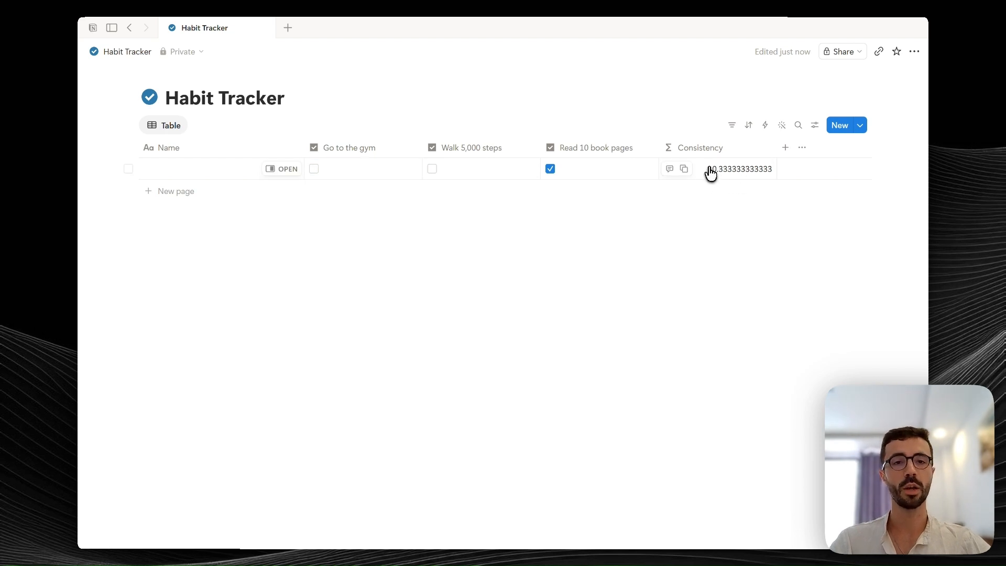
Step: Set the number format of the Consistency property to Percent
left_click(720, 149)
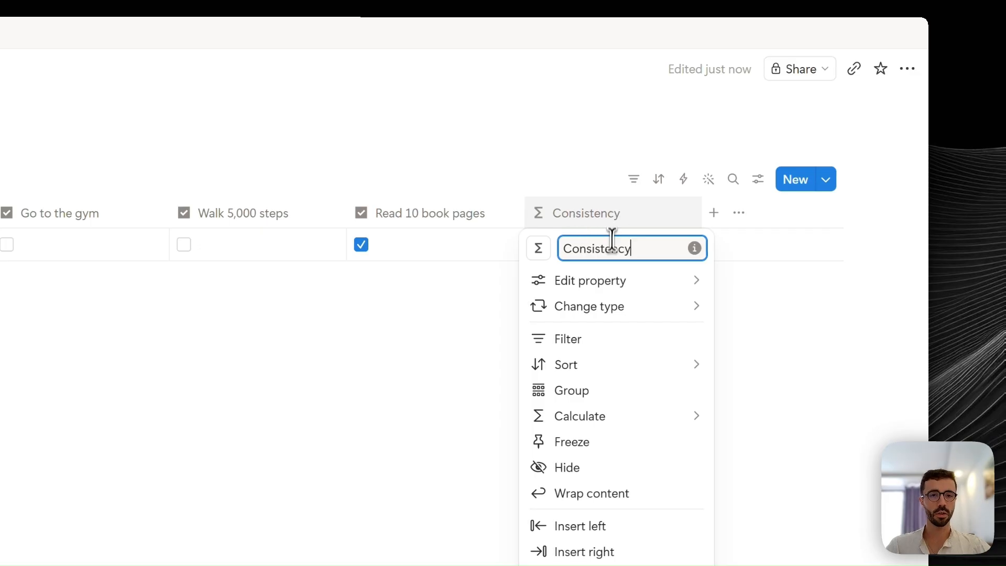
mouse_move(617, 288)
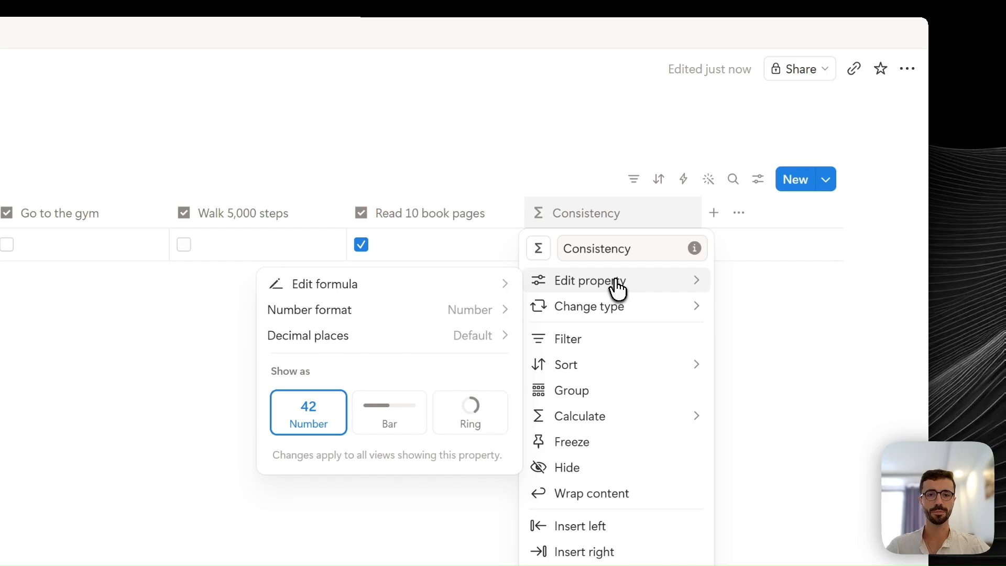
left_click(454, 326)
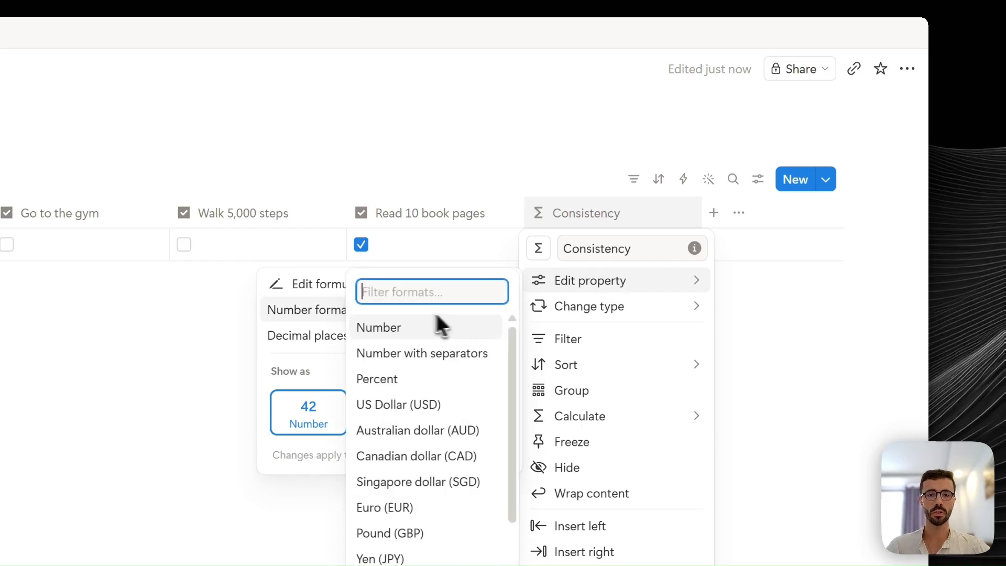
left_click(392, 375)
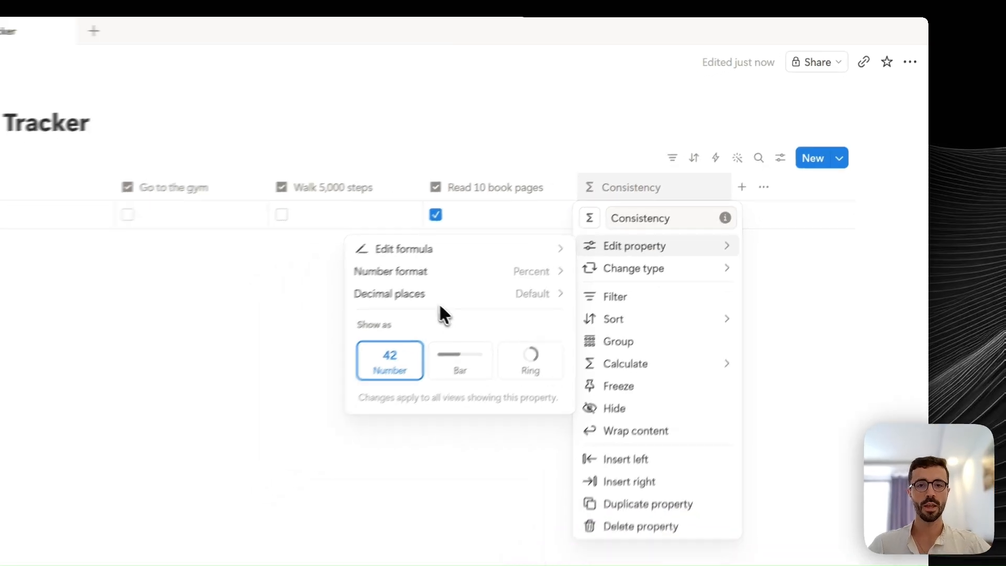
key("Escape")
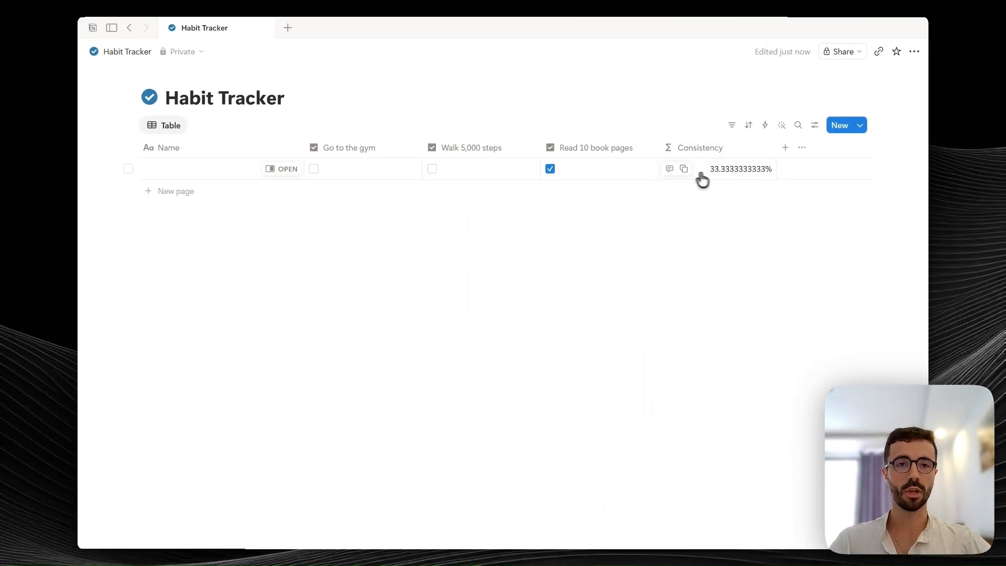
Step: Set the Consistency property's decimal places to 0
left_click(742, 151)
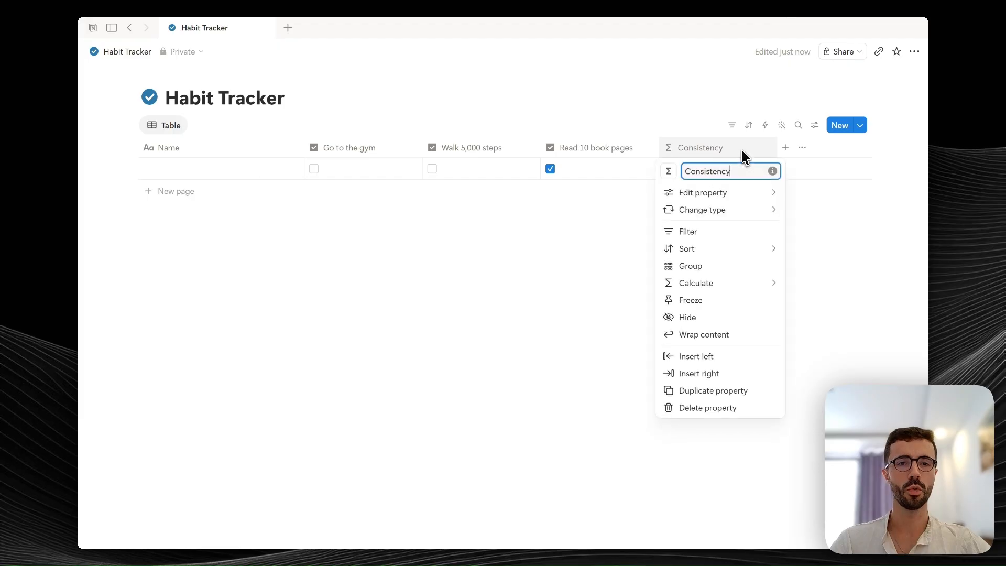
mouse_move(730, 196)
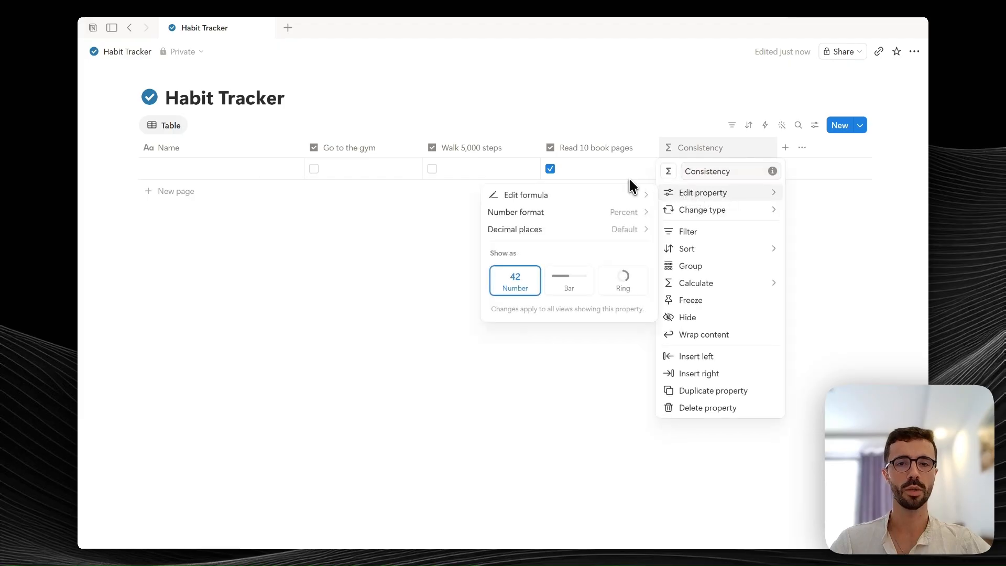
mouse_move(661, 195)
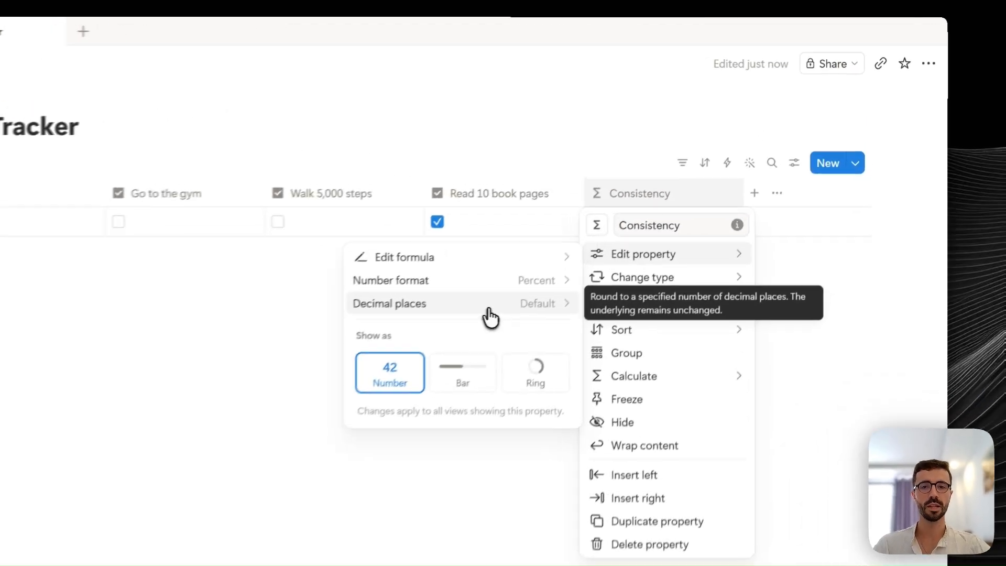
left_click(501, 311)
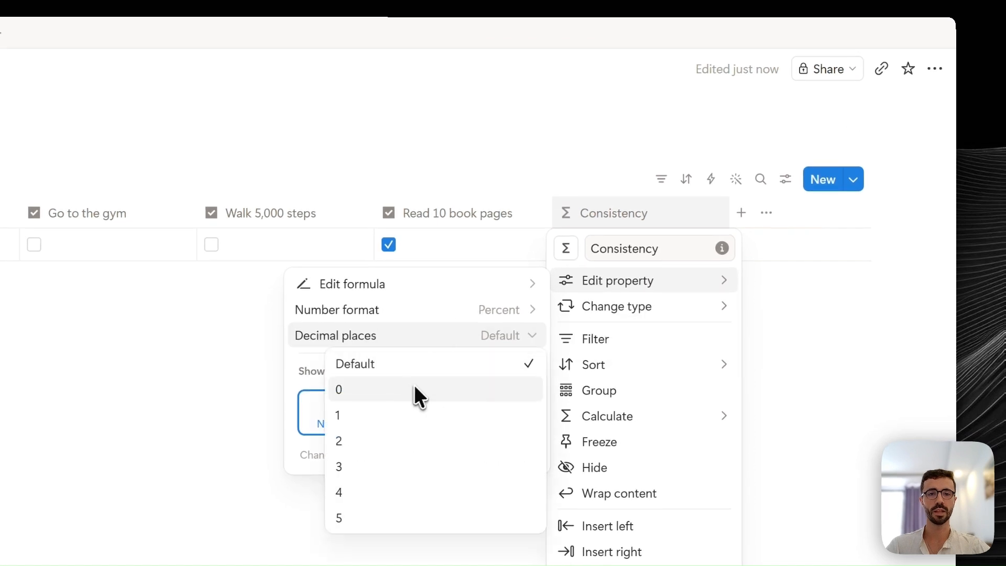
left_click(413, 390)
left_click(516, 152)
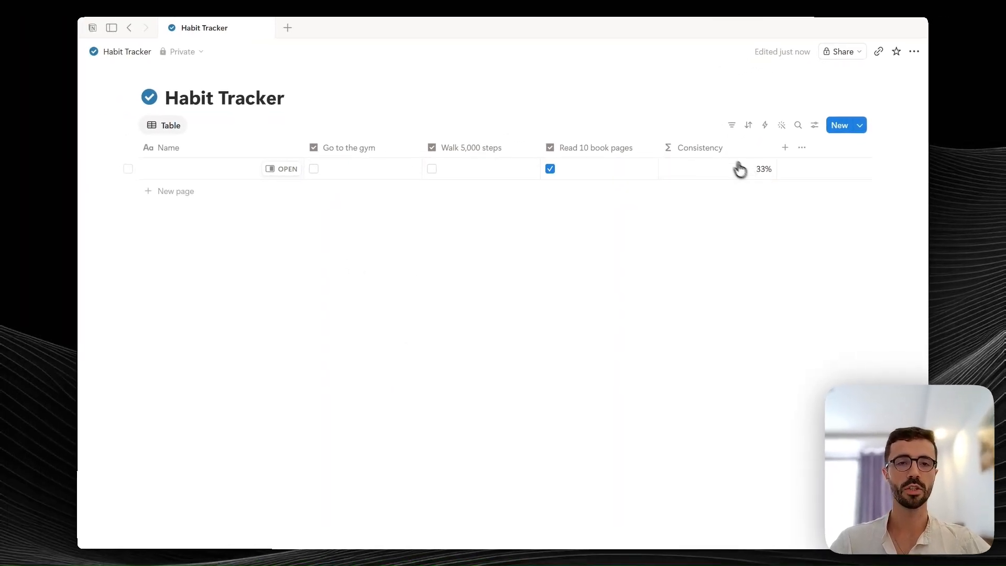
Step: Try the rounded percentage by ticking "Walk 5,000 steps" and "Go to the gym" in the row and clearing both again
left_click(432, 169)
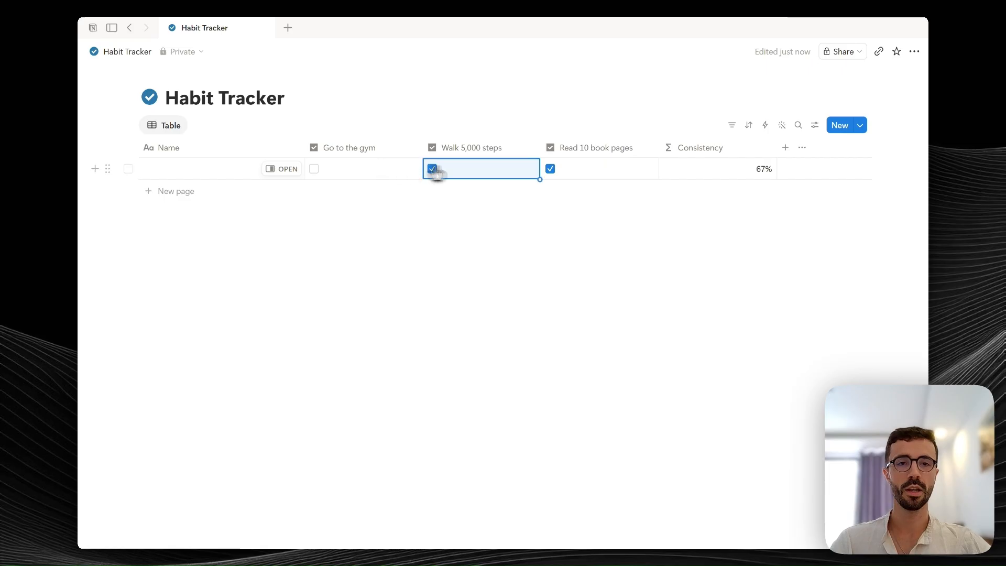
left_click(313, 169)
left_click(432, 168)
left_click(314, 169)
left_click(521, 220)
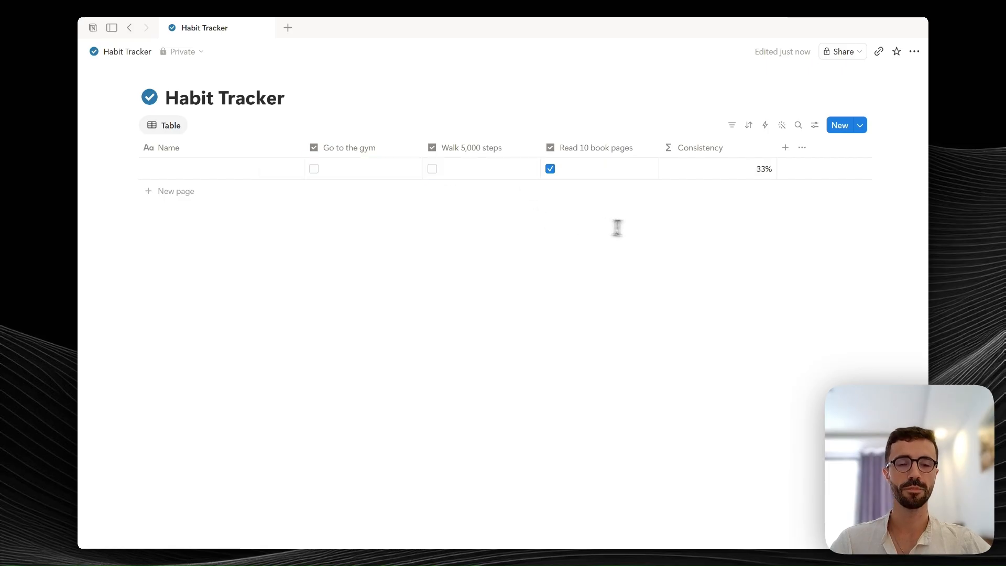
Step: Show the Consistency property as a ring and set the ring's color to Blue
left_click(736, 152)
mouse_move(733, 195)
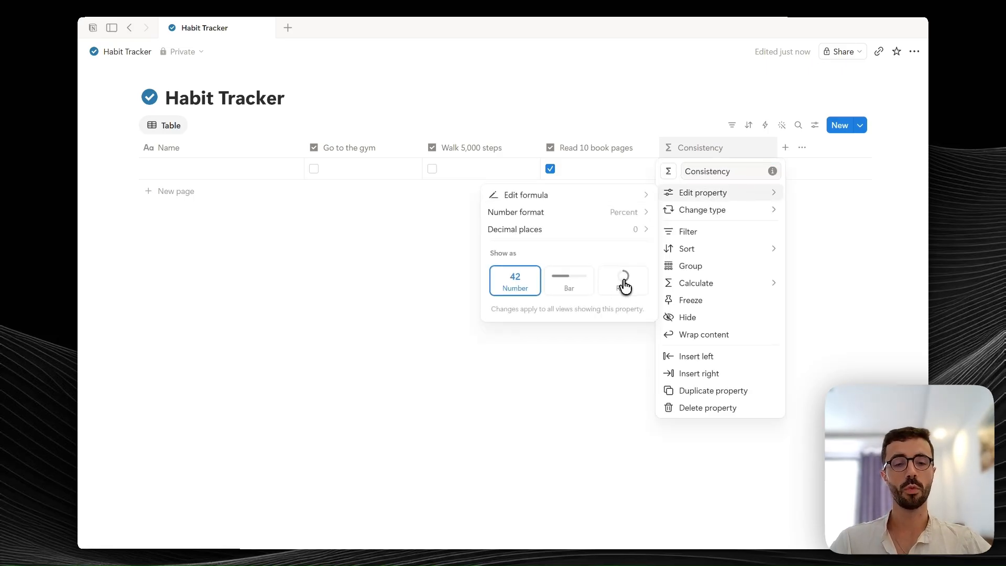
left_click(623, 282)
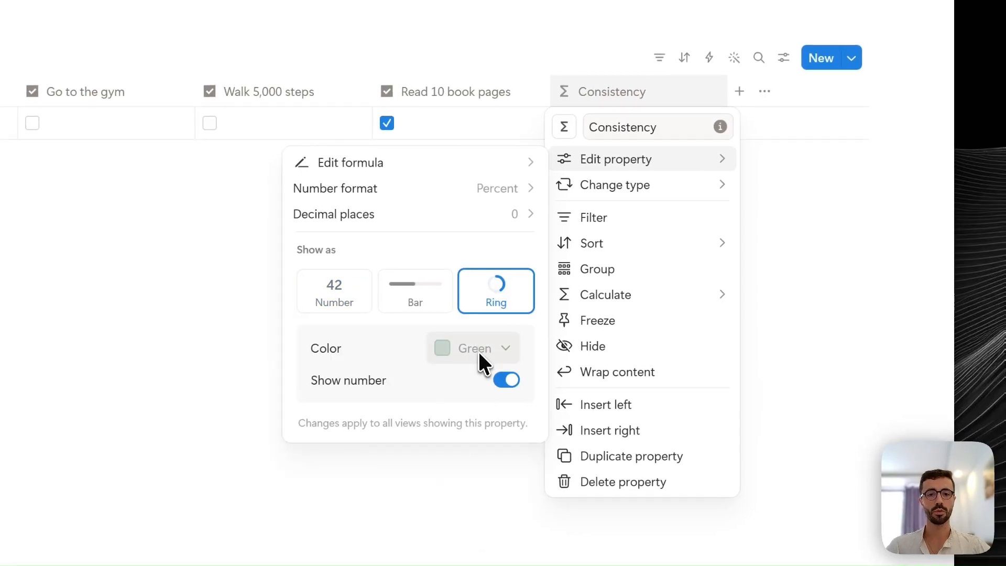
left_click(478, 350)
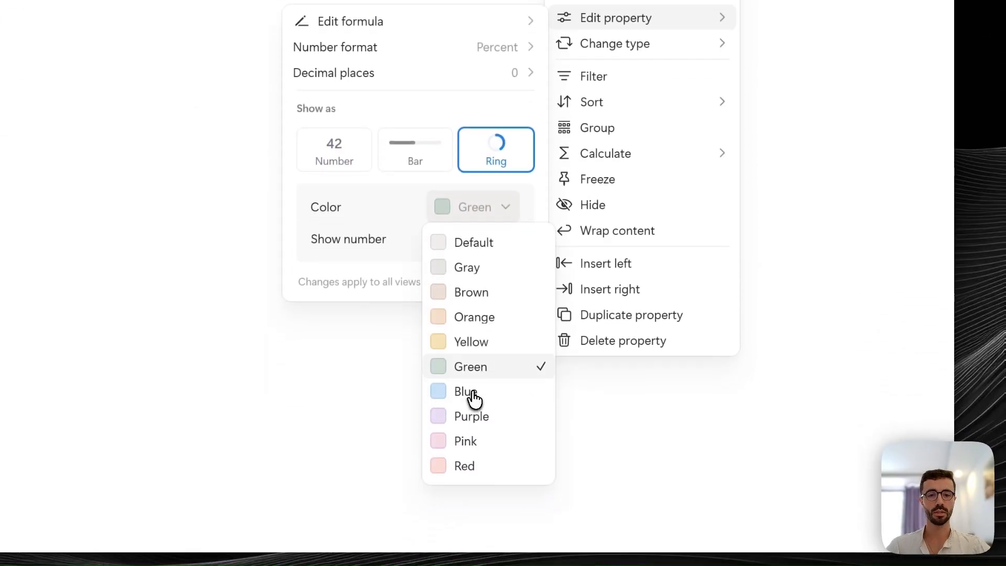
left_click(471, 540)
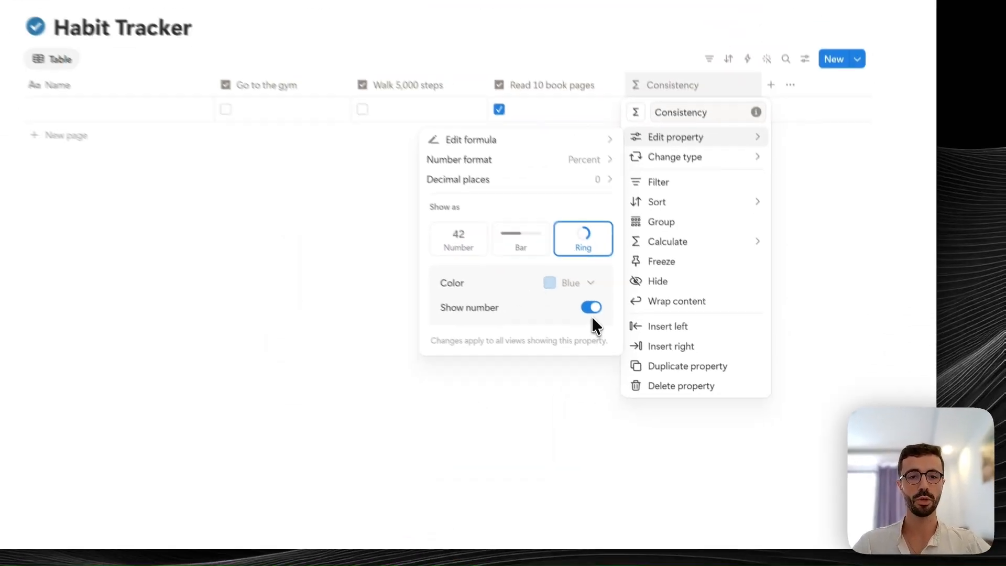
Step: Add a Date property to the table and set the row's date to July 29, 2026
left_click(404, 305)
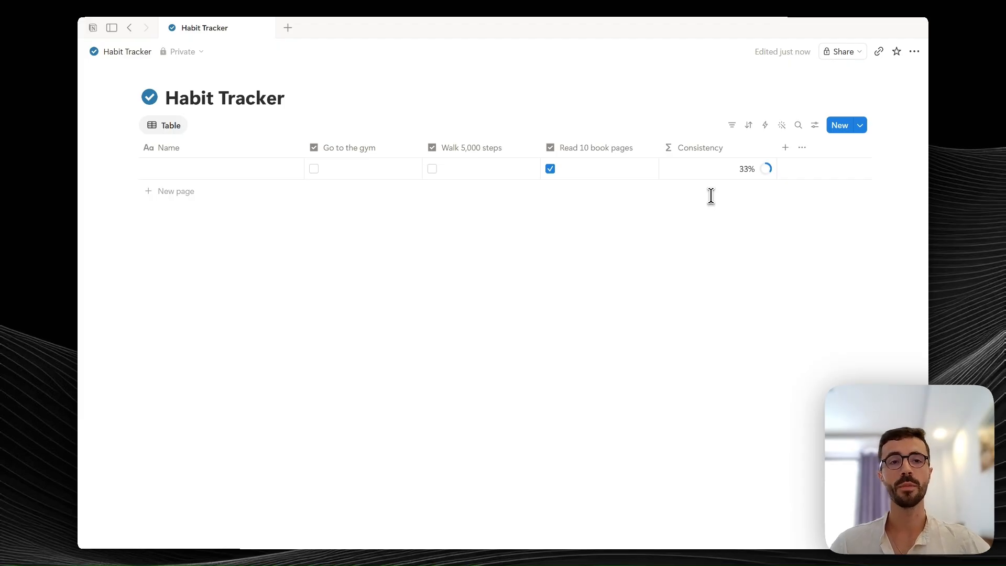
left_click(785, 147)
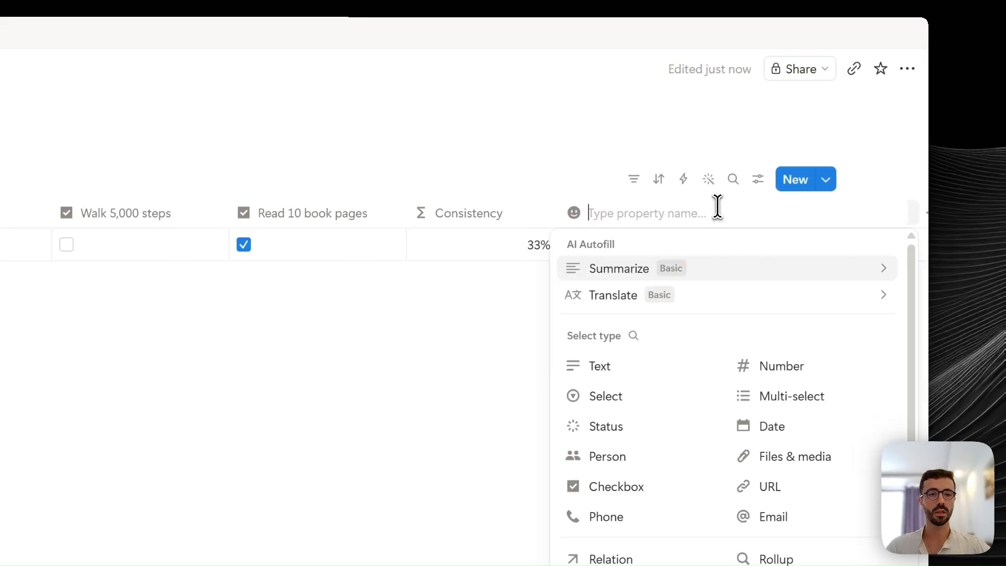
left_click(766, 431)
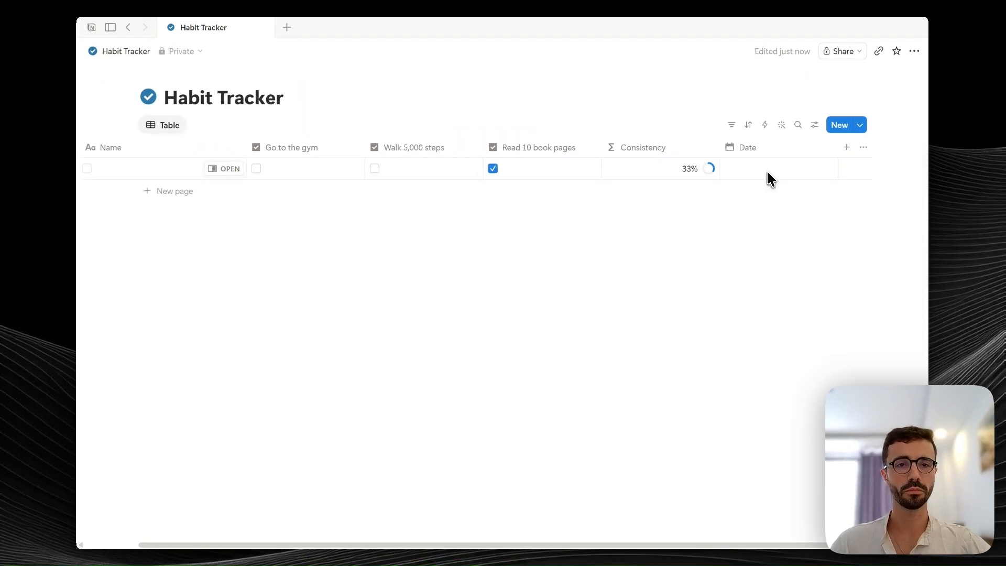
left_click(687, 110)
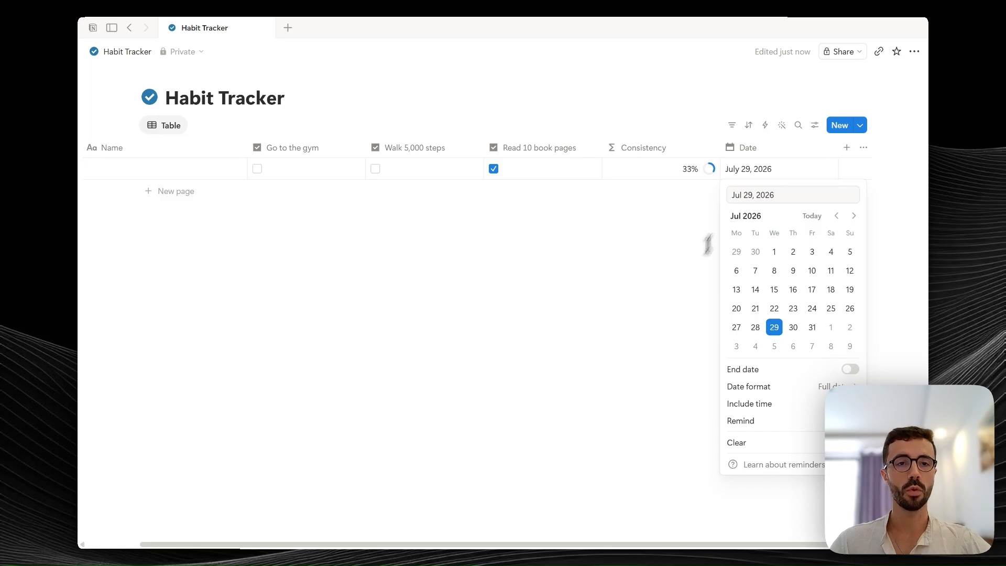
key("Escape")
Step: Set the date format of the Date property to Relative
left_click(750, 150)
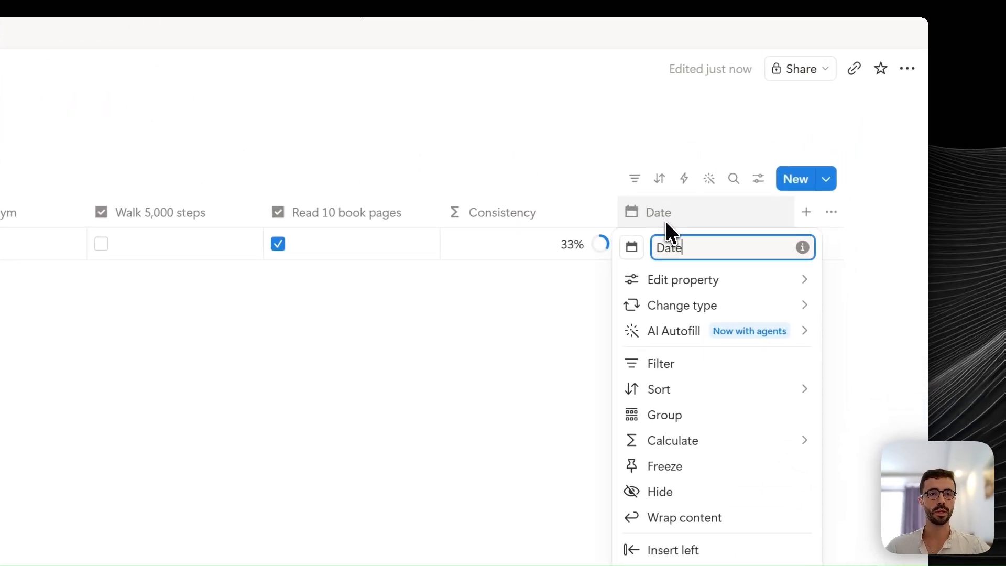
left_click(669, 281)
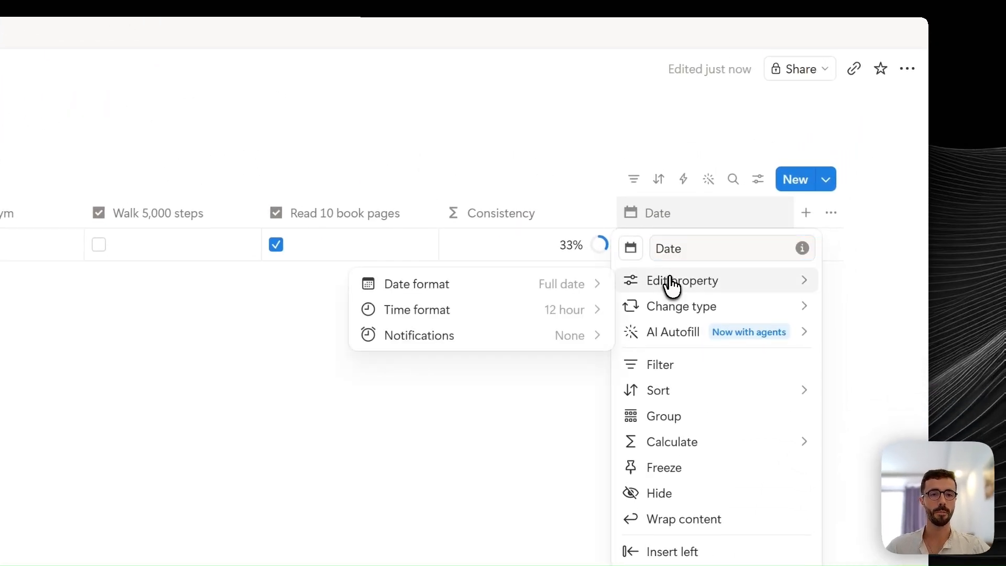
left_click(567, 281)
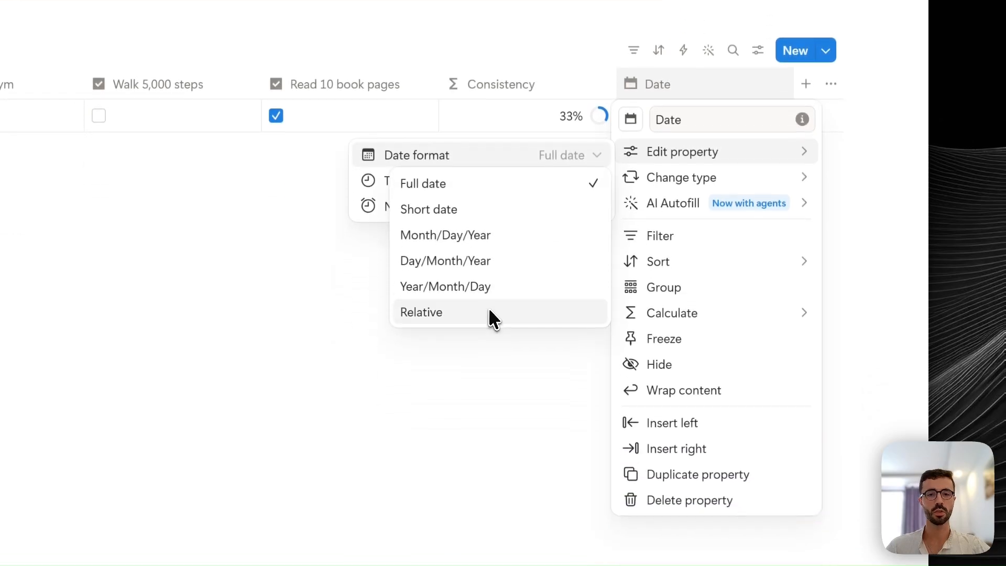
left_click(467, 382)
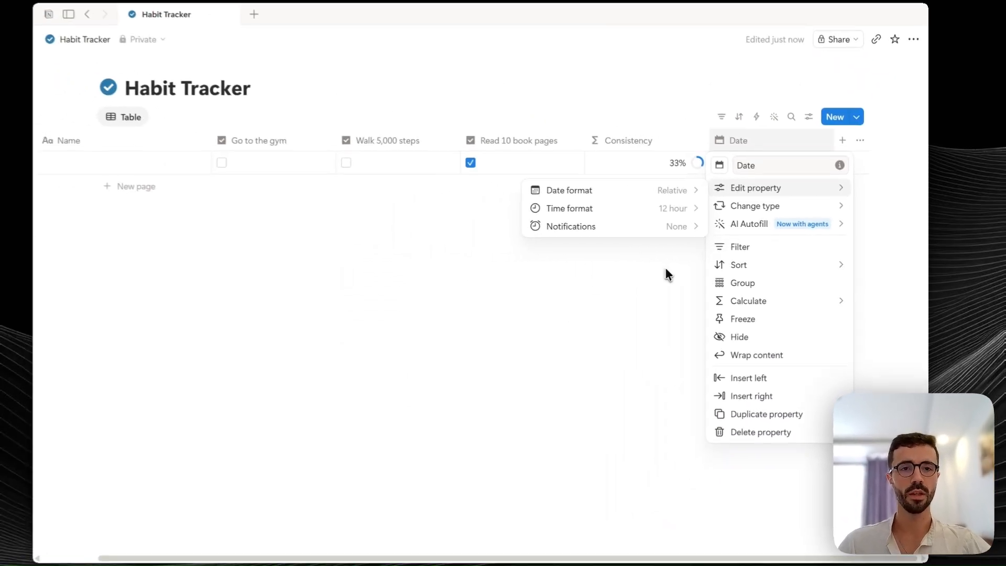
left_click(665, 270)
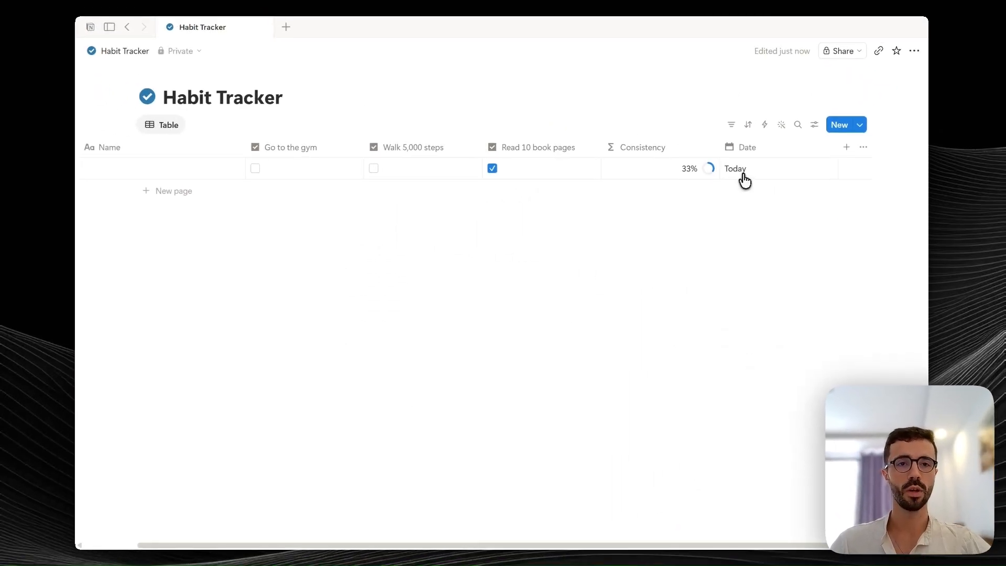
Step: Try July 30, 2026 as the row's date and undo that change
left_click(740, 162)
left_click(785, 329)
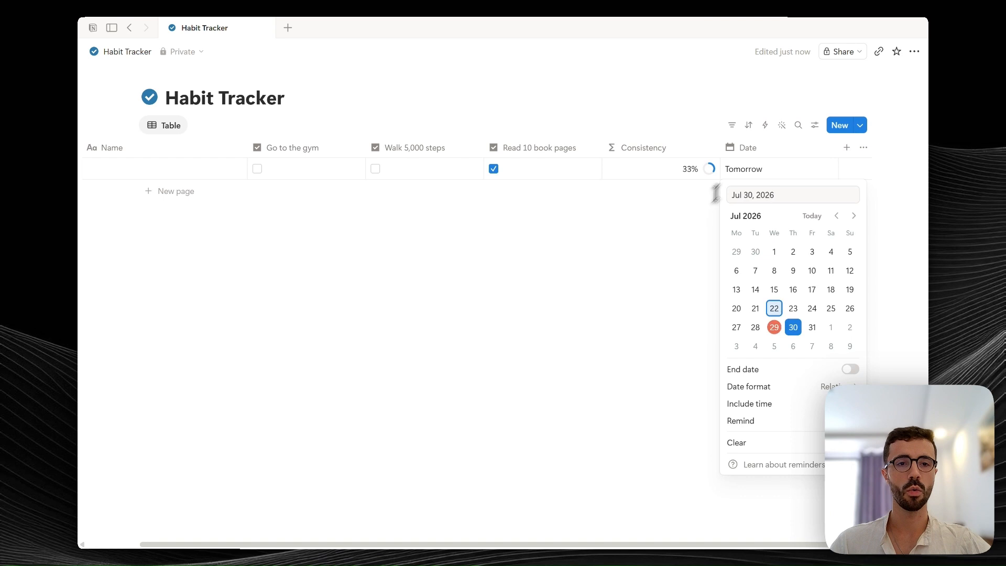
left_click(714, 194)
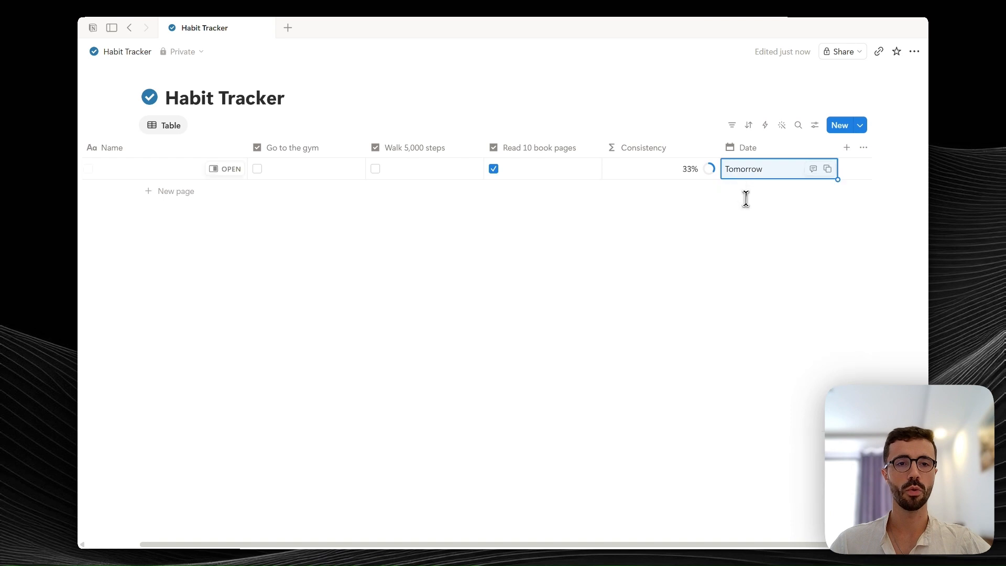
key("ctrl+z")
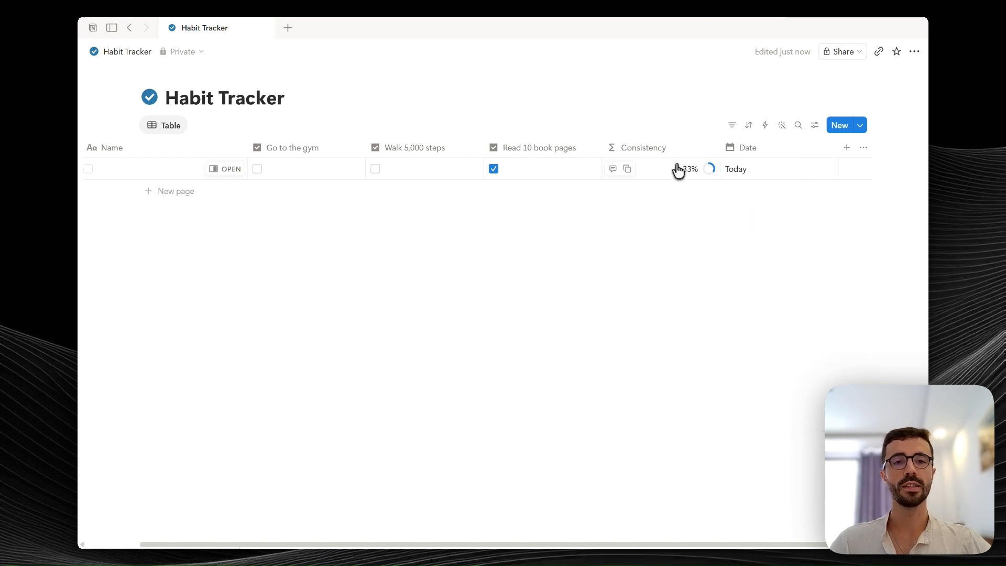
Step: Tick the "Walk 5,000 steps" checkbox in the table's row
scroll(686, 174, "left", 2)
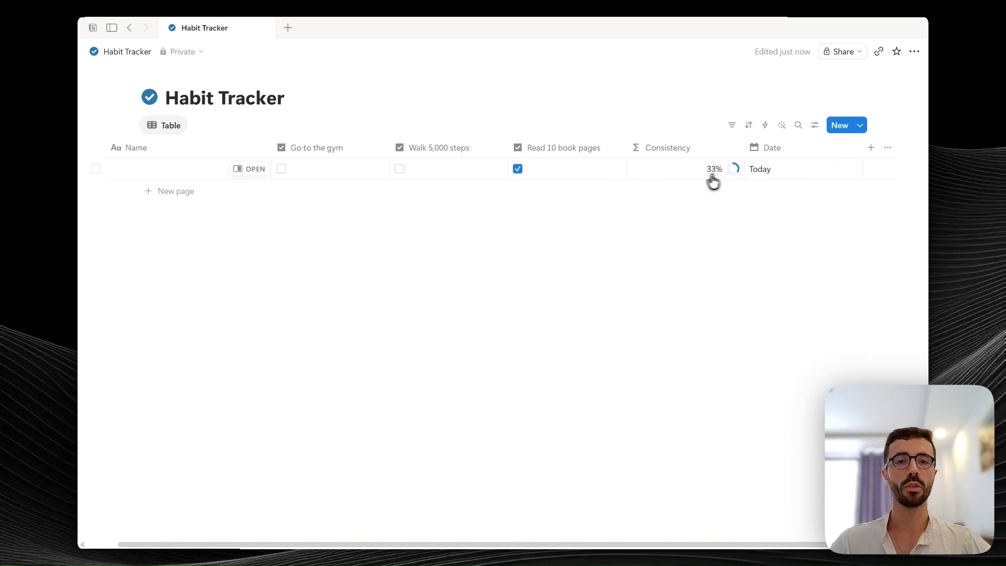
left_click(483, 173)
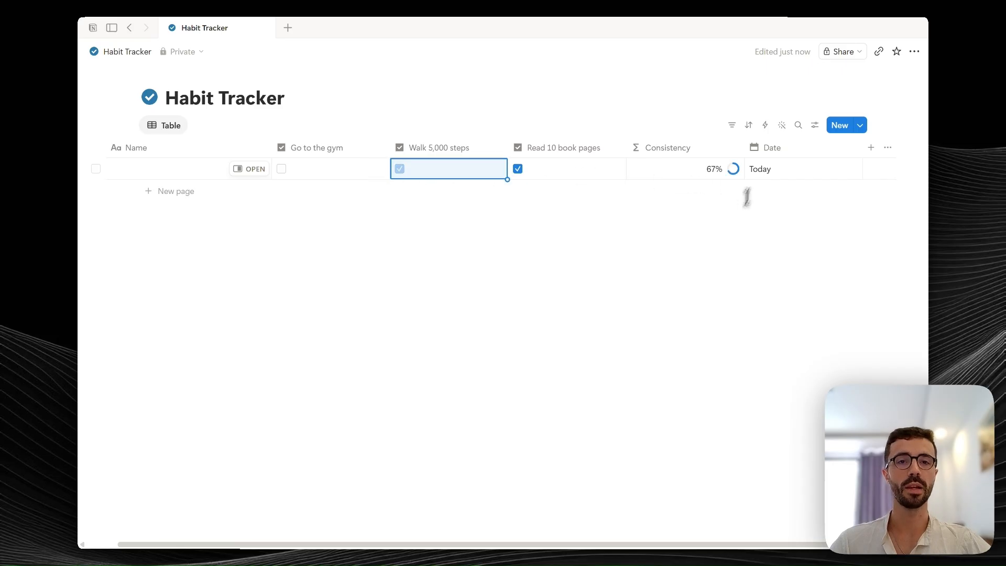
scroll(698, 181, "left", 2)
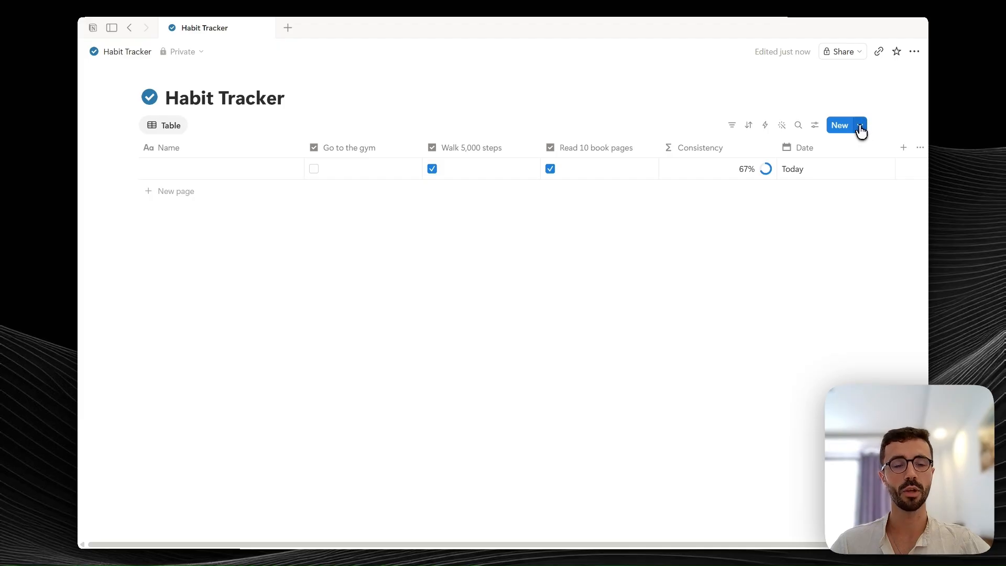
Step: Create a new page template for the Habit Tracker database and move its Consistency property below the habit checkboxes
left_click(860, 128)
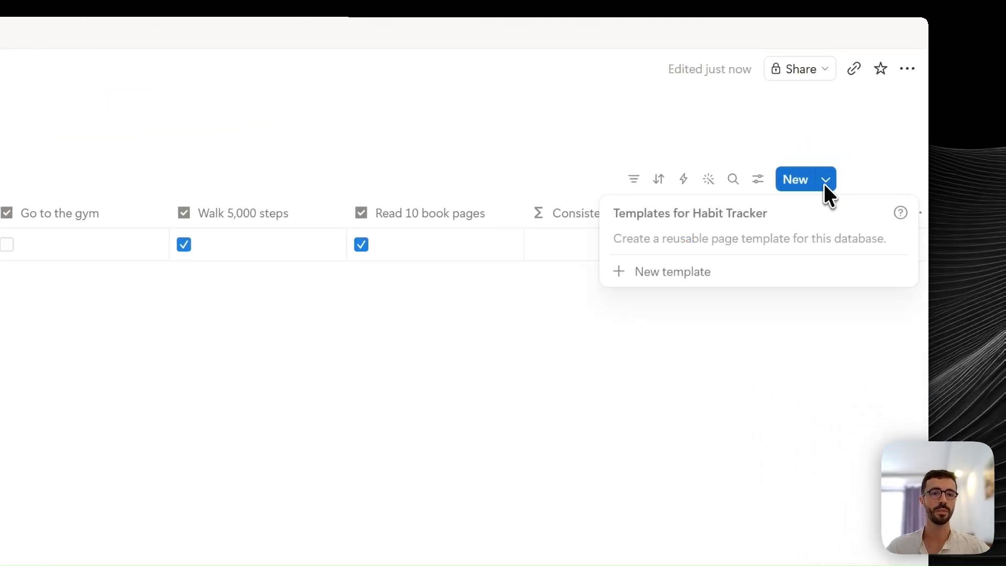
left_click(685, 272)
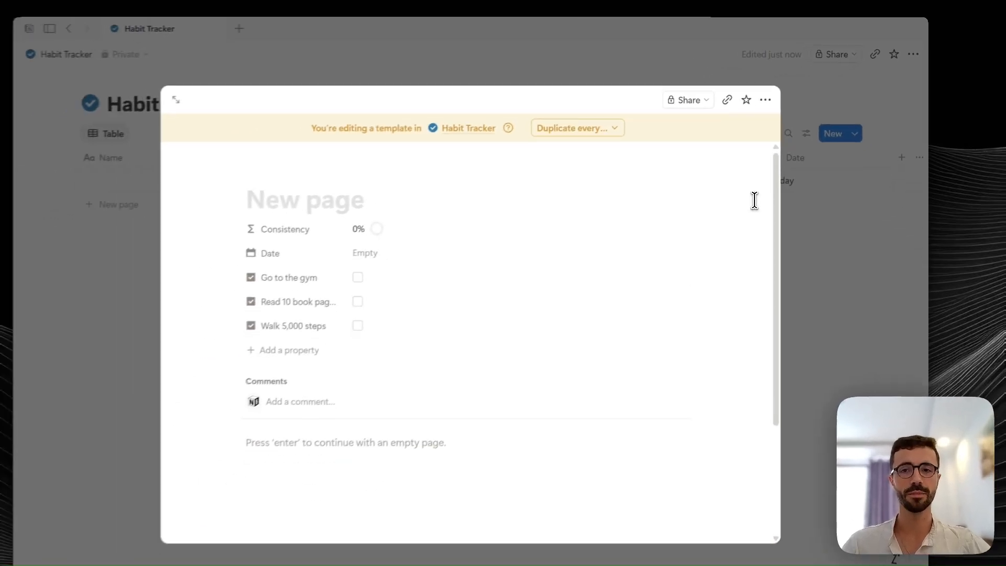
left_click_drag(343, 215, 348, 303)
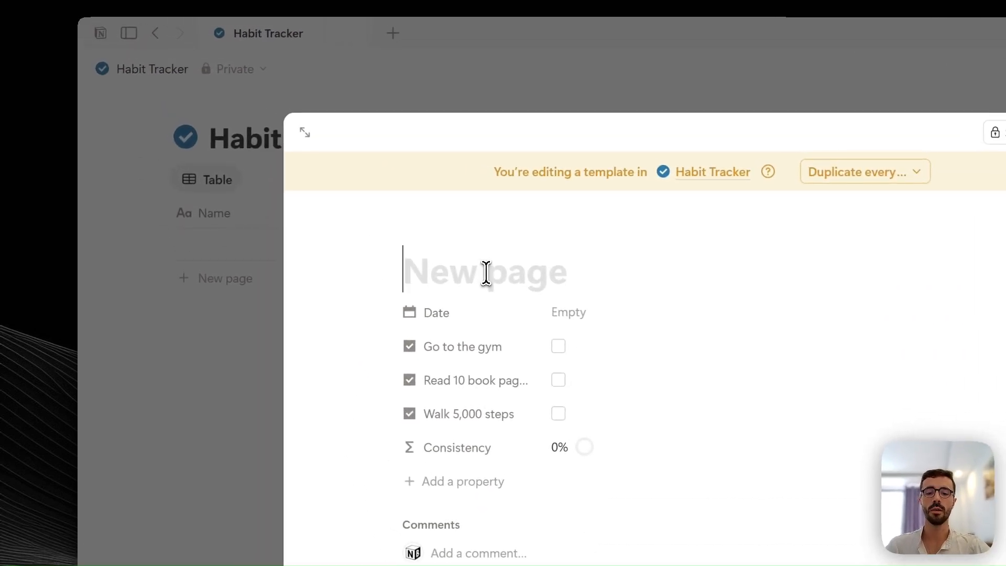
Step: Title the template "Daily habit tracking"
left_click(486, 273)
type("Daily")
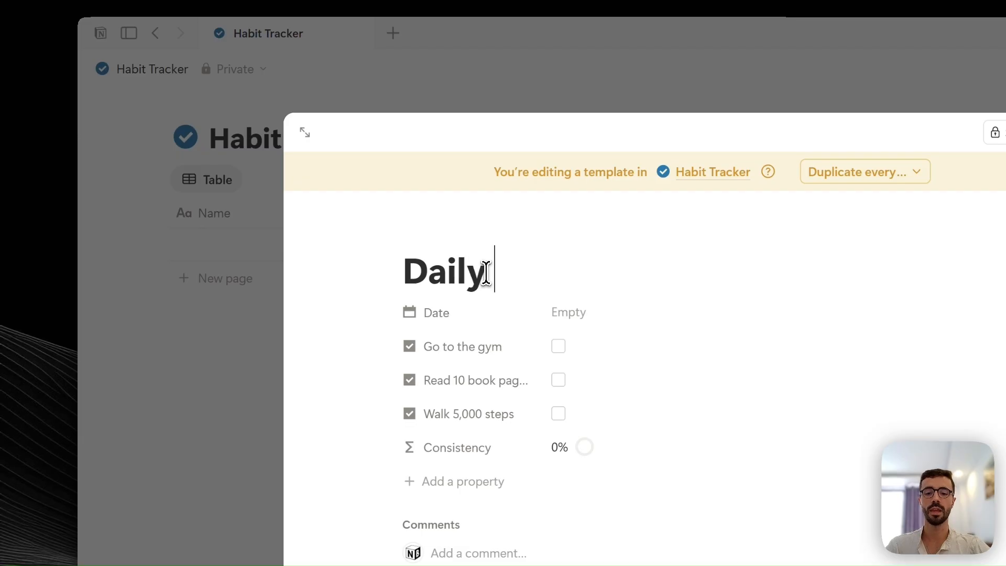
type(" Habits")
left_click_drag(494, 273, 585, 267)
type("habit tracking")
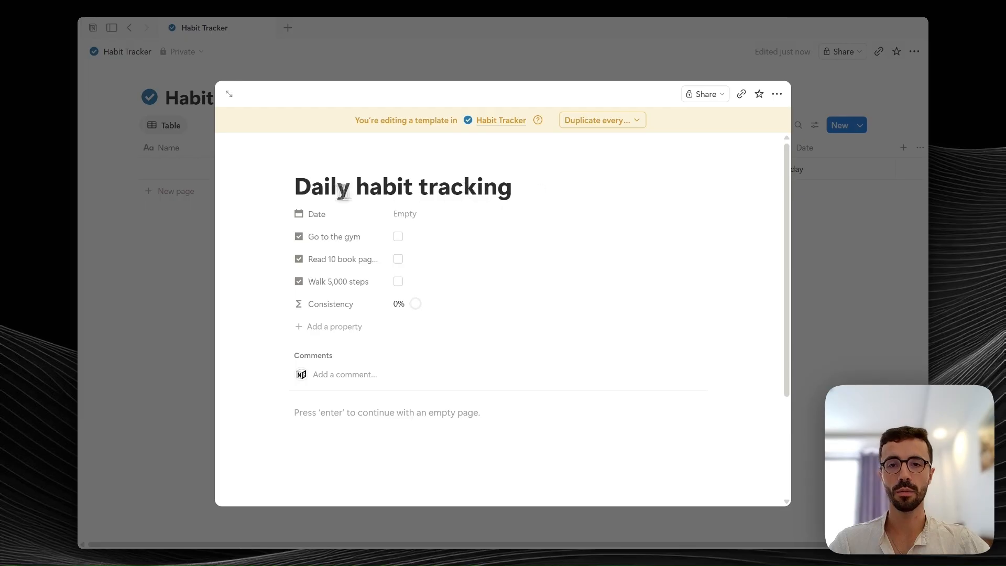
left_click_drag(512, 191, 299, 192)
left_click(299, 192)
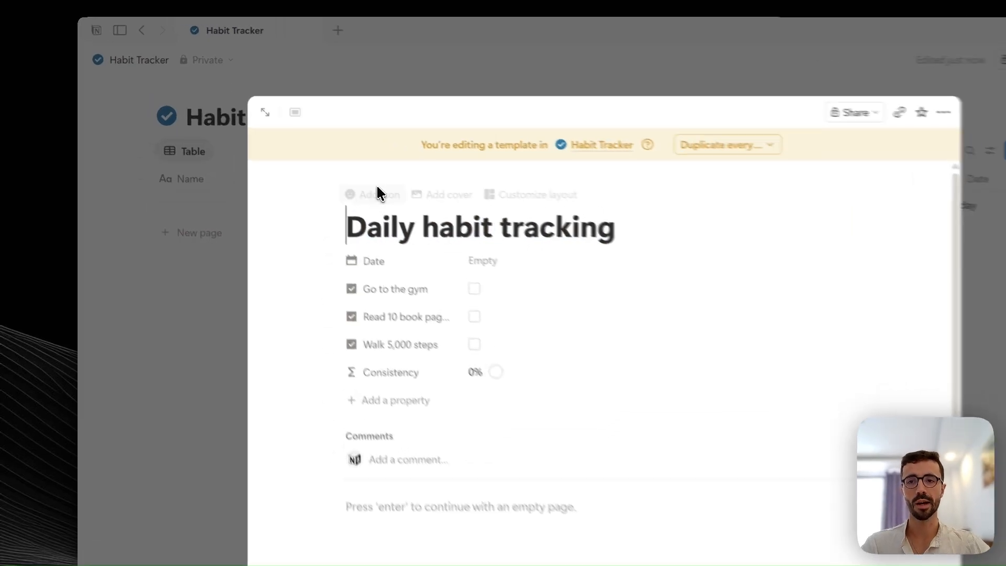
Step: Give the template a dark gray checkmark icon and set its Date to the Today shortcut (date when duplicated)
left_click(321, 160)
left_click(315, 216)
left_click(246, 251)
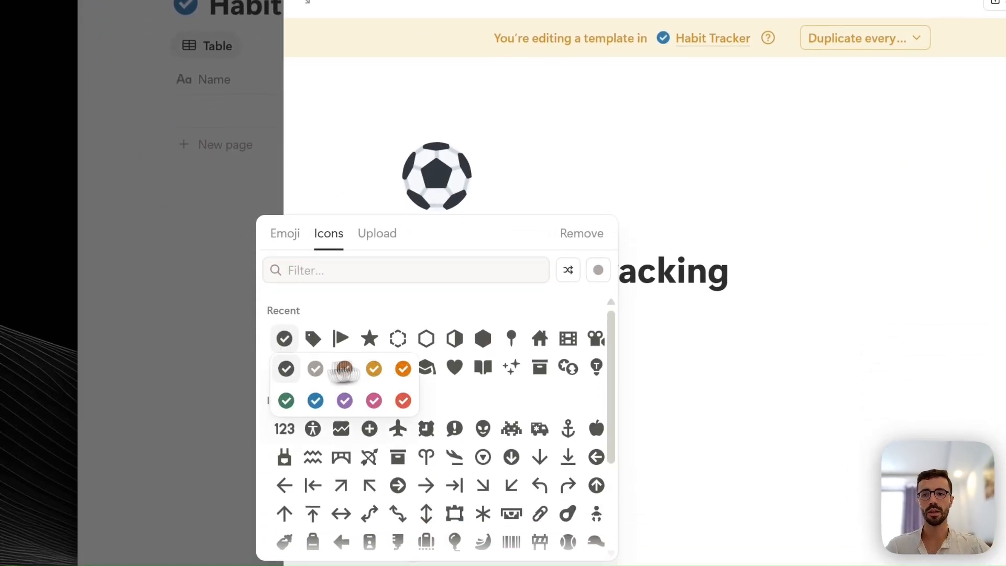
left_click(283, 356)
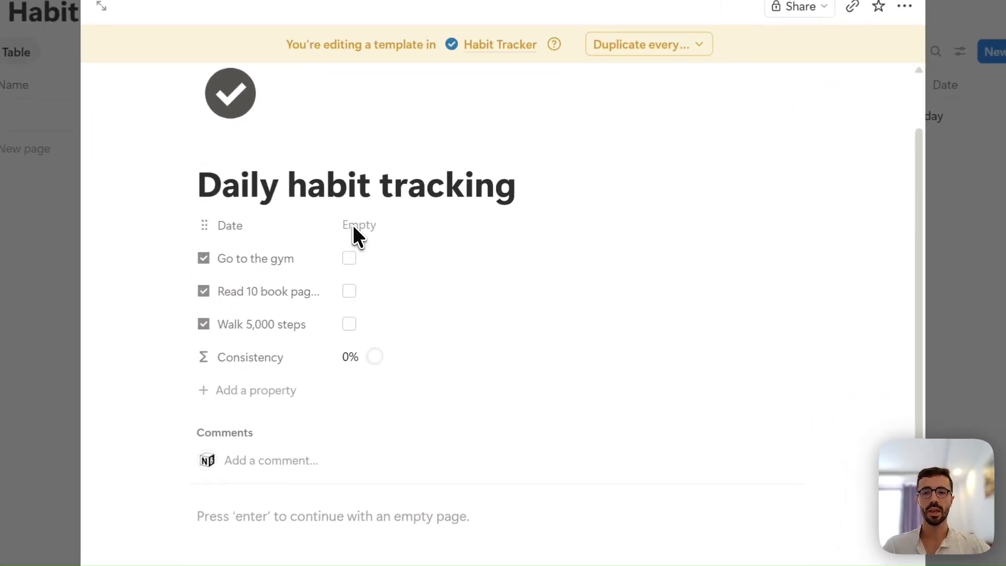
left_click(353, 227)
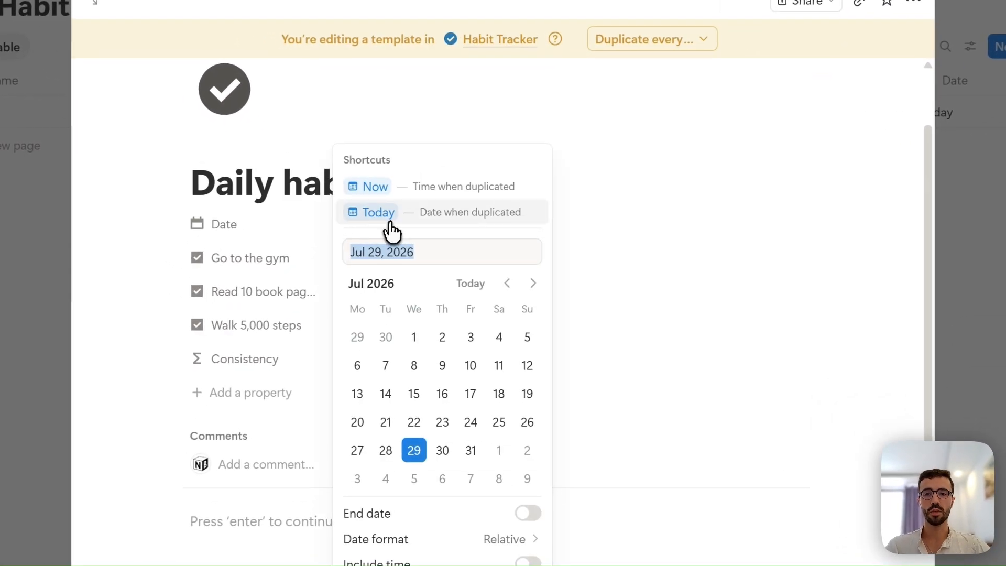
left_click(401, 215)
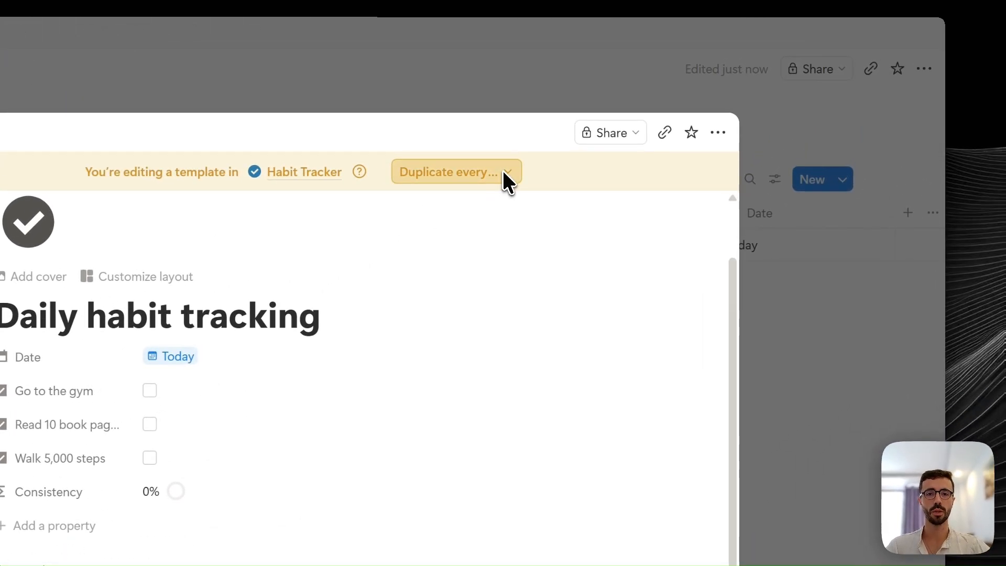
Step: Set the template to duplicate every 1 day around midnight, starting tomorrow and never ending, save the cadence and close the template
left_click(503, 173)
left_click(454, 203)
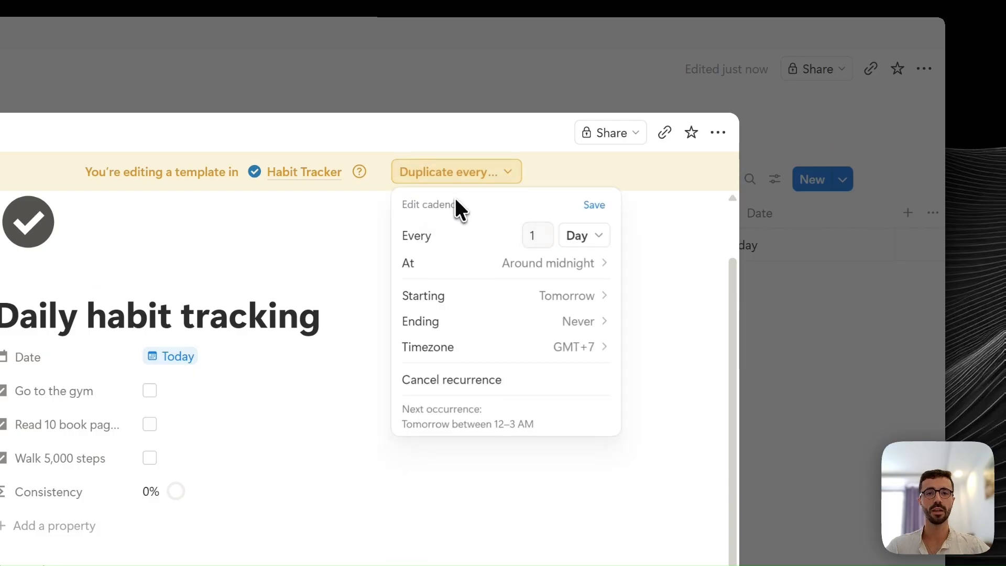
left_click(563, 268)
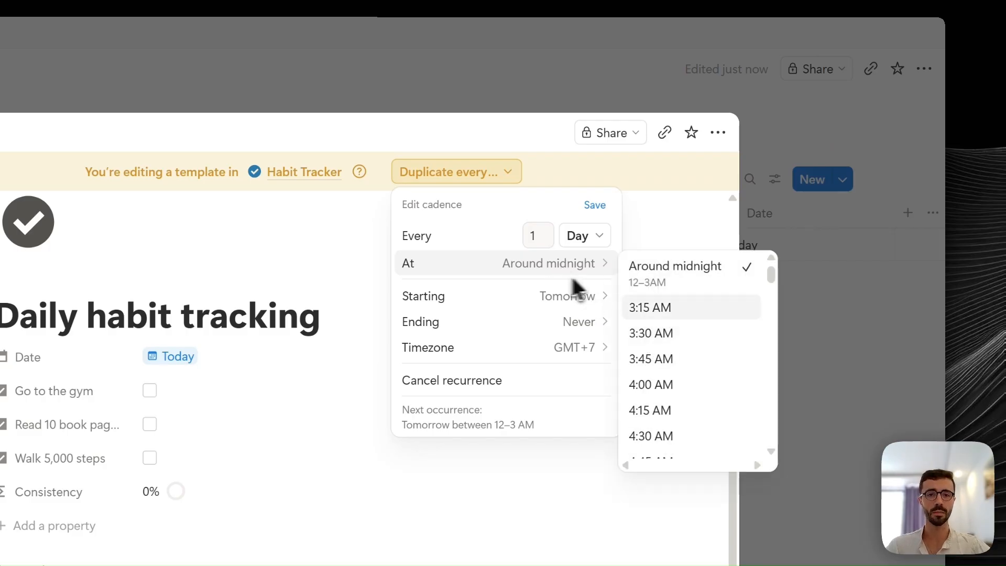
left_click(597, 272)
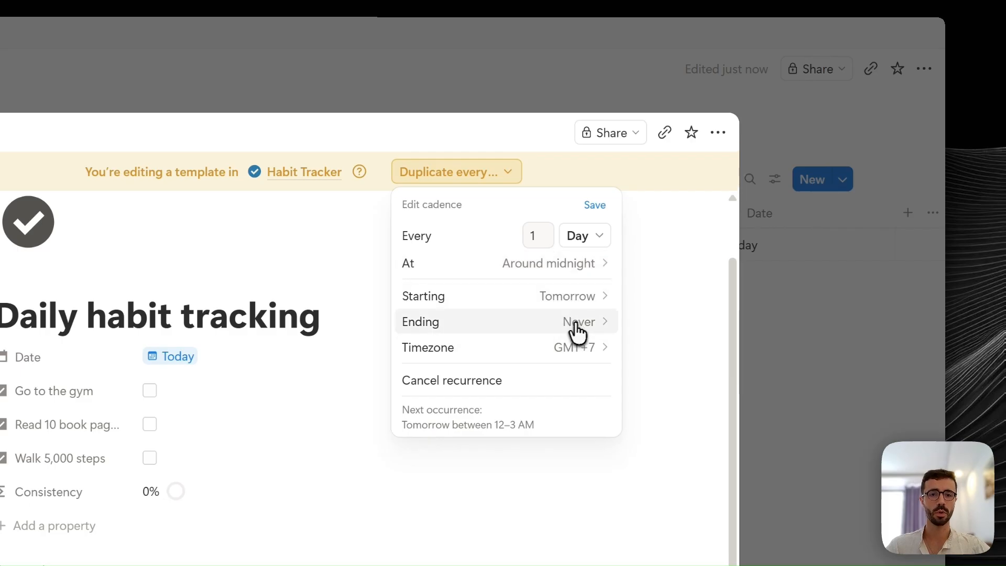
left_click(593, 205)
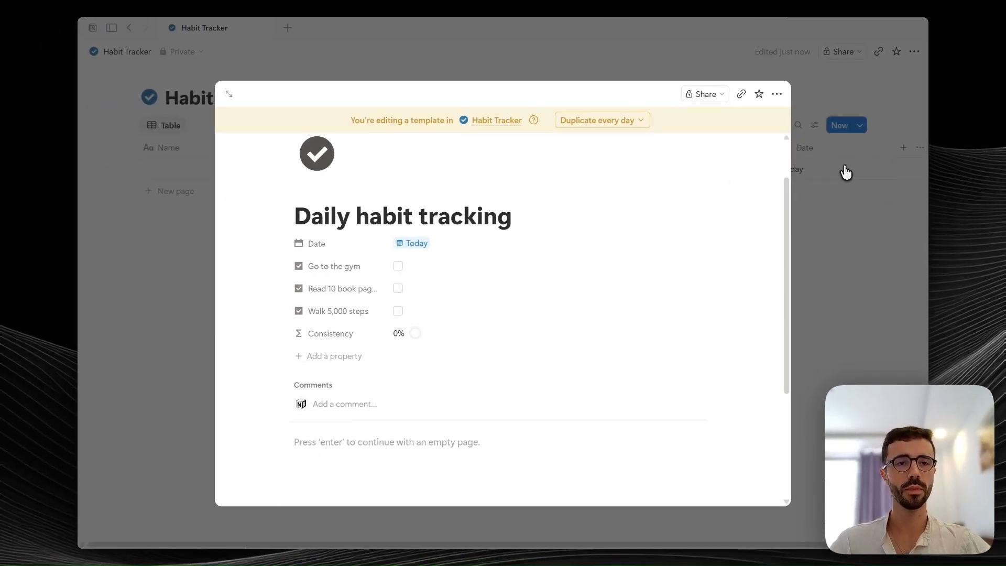
left_click(846, 172)
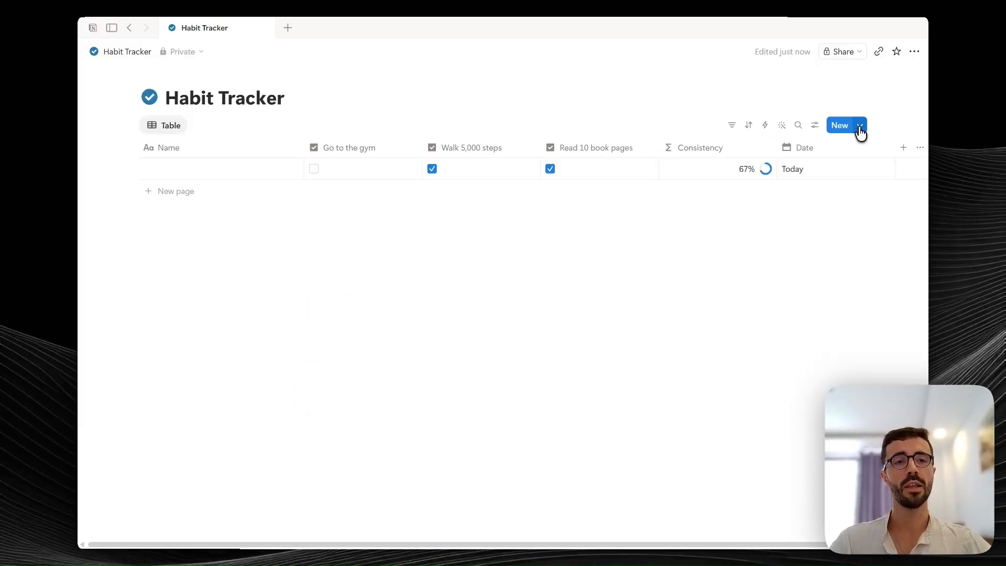
Step: Make "Daily habit tracking" the default template of the Habit Tracker database
left_click(858, 127)
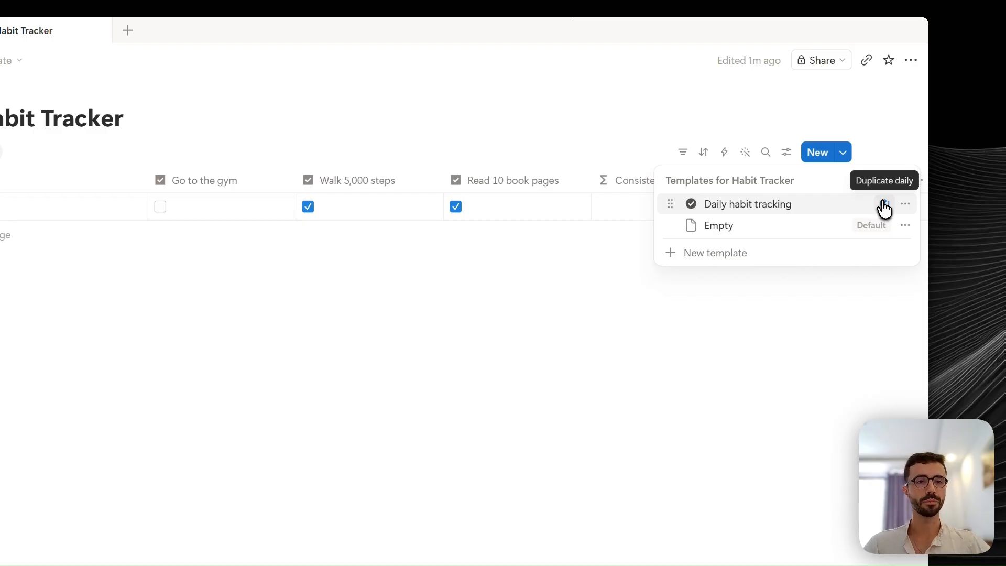
left_click(905, 208)
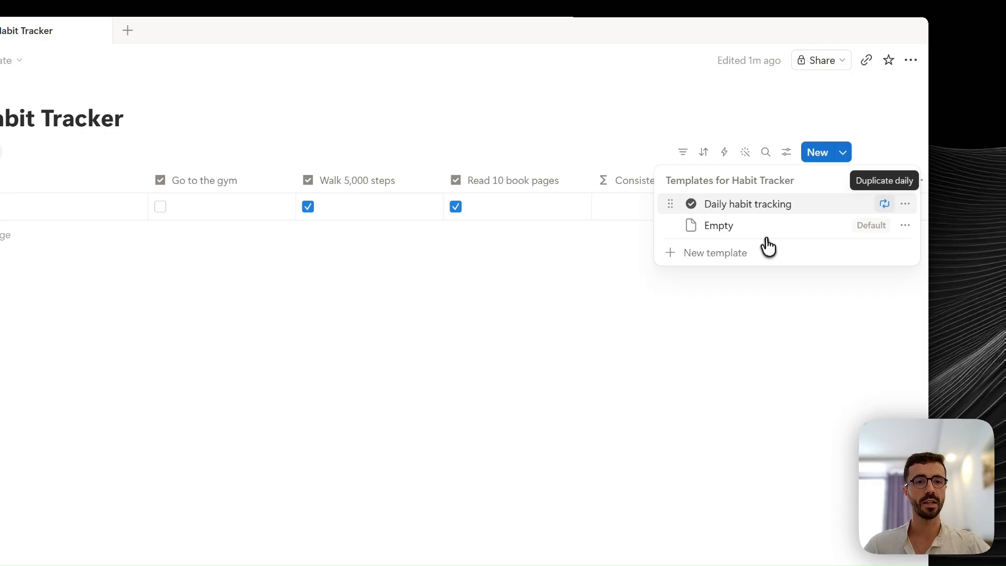
left_click(759, 230)
key("Return")
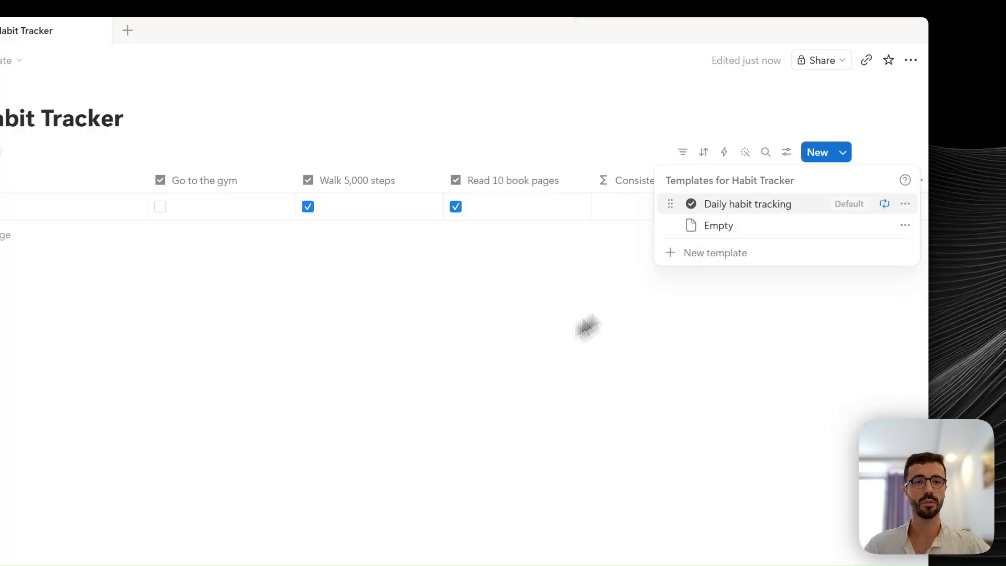
Step: Create a new page in the database from the "Daily habit tracking" template
left_click(843, 210)
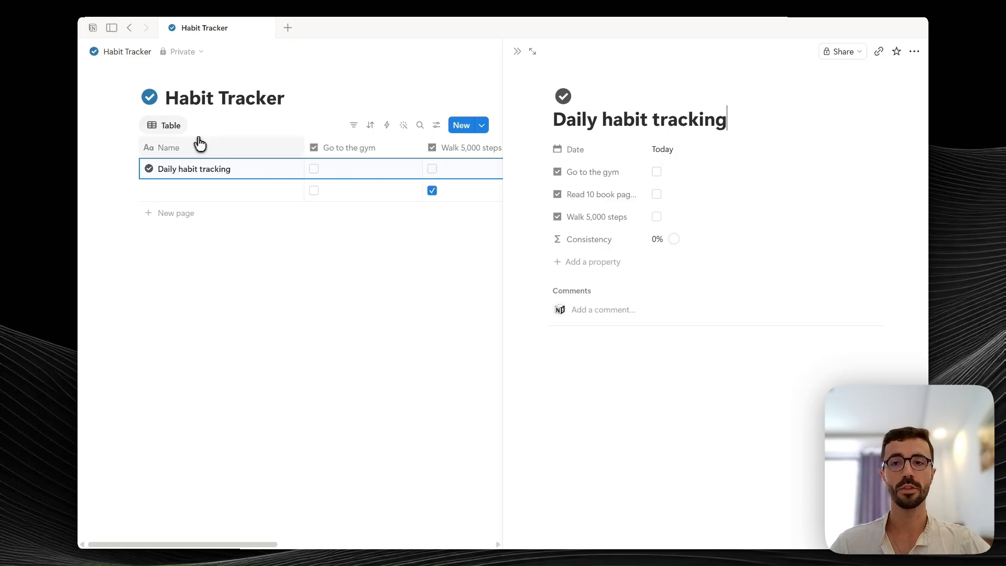
mouse_move(288, 171)
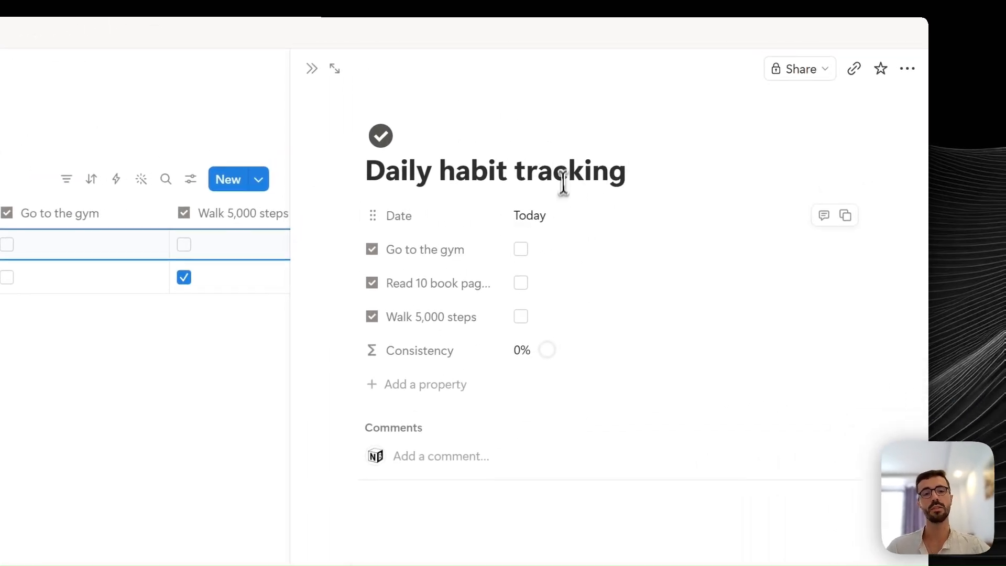
Step: Review the new entry's title, close its page and look over its properties in the Habit Tracker table
left_click_drag(624, 172, 370, 187)
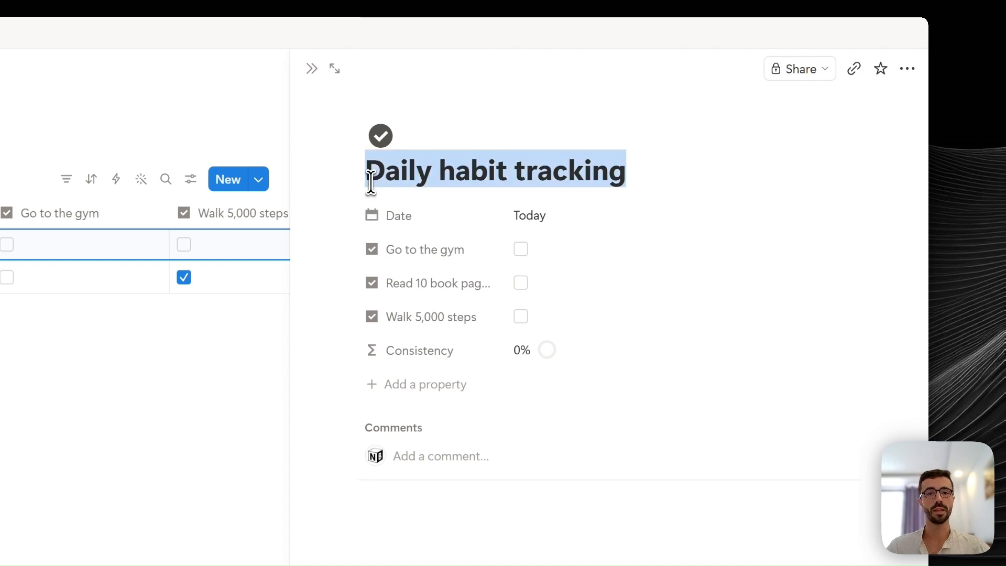
left_click(368, 186)
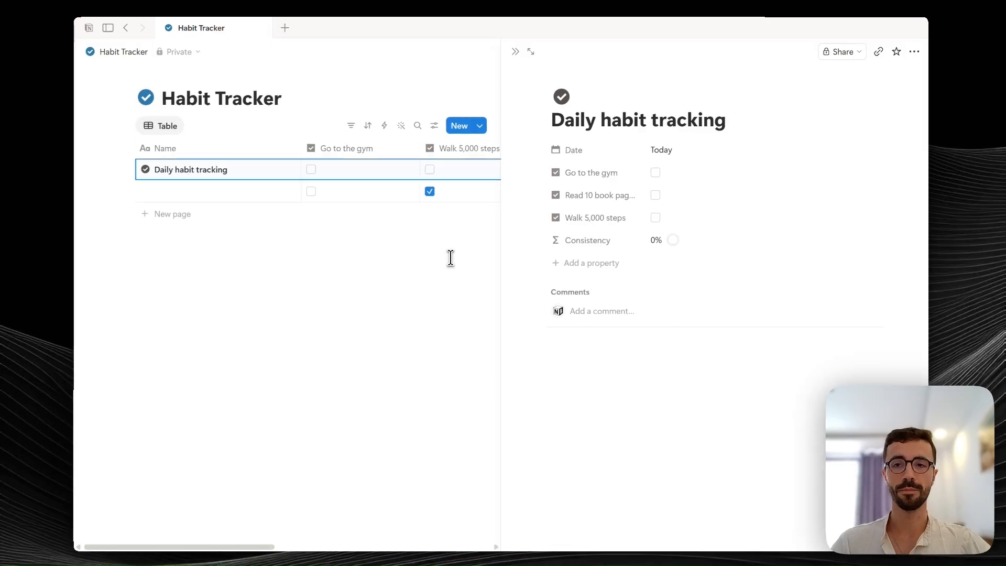
key("Escape")
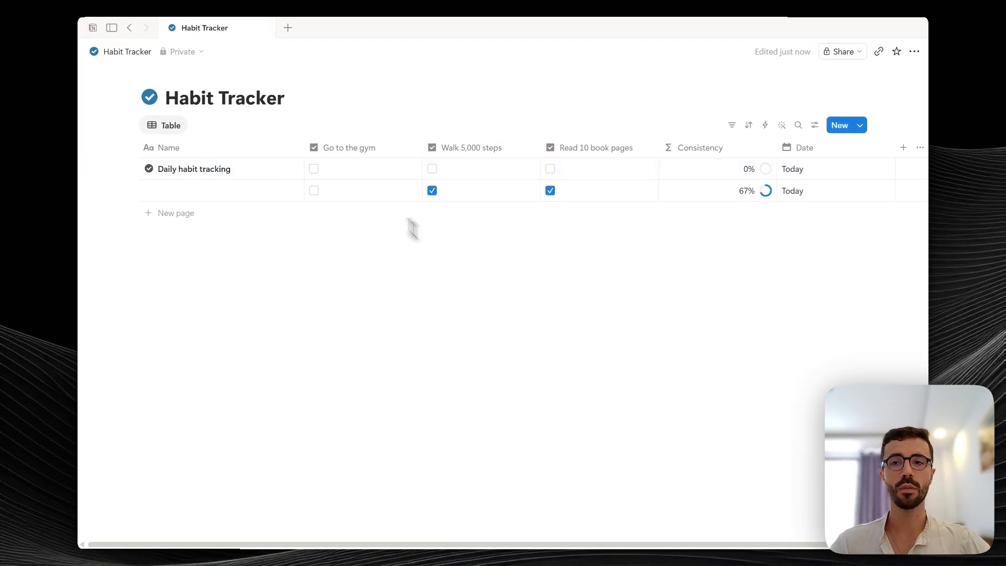
scroll(544, 176, "right", 2)
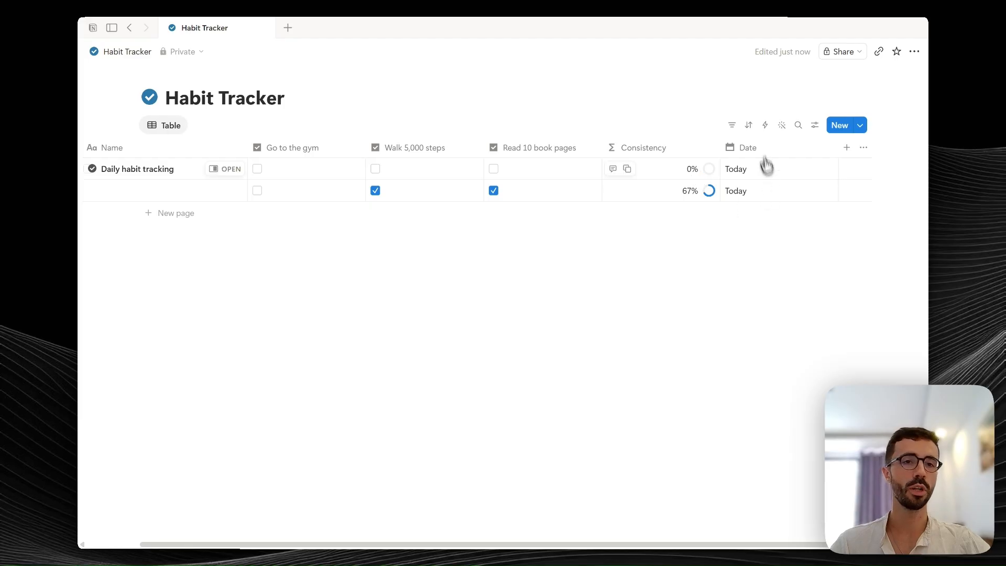
scroll(734, 212, "left", 2)
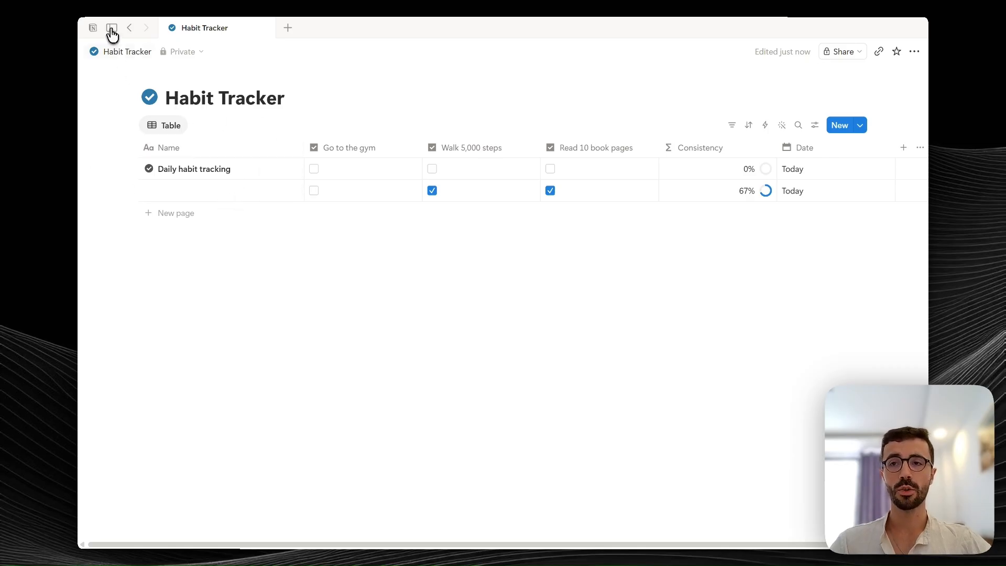
Step: Add a new page to the Private section and title it "Habit tracker dashboard"
mouse_move(111, 28)
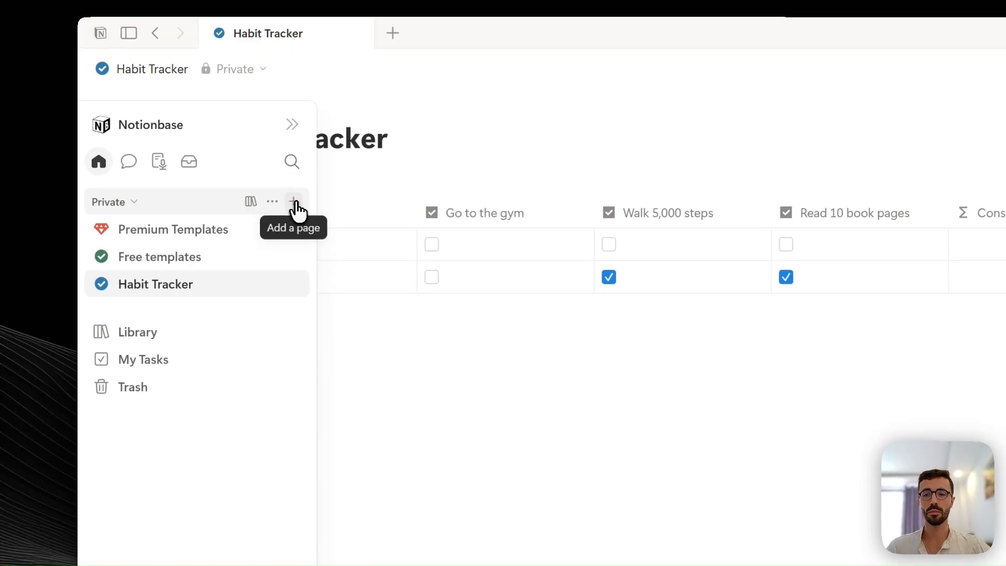
left_click(243, 158)
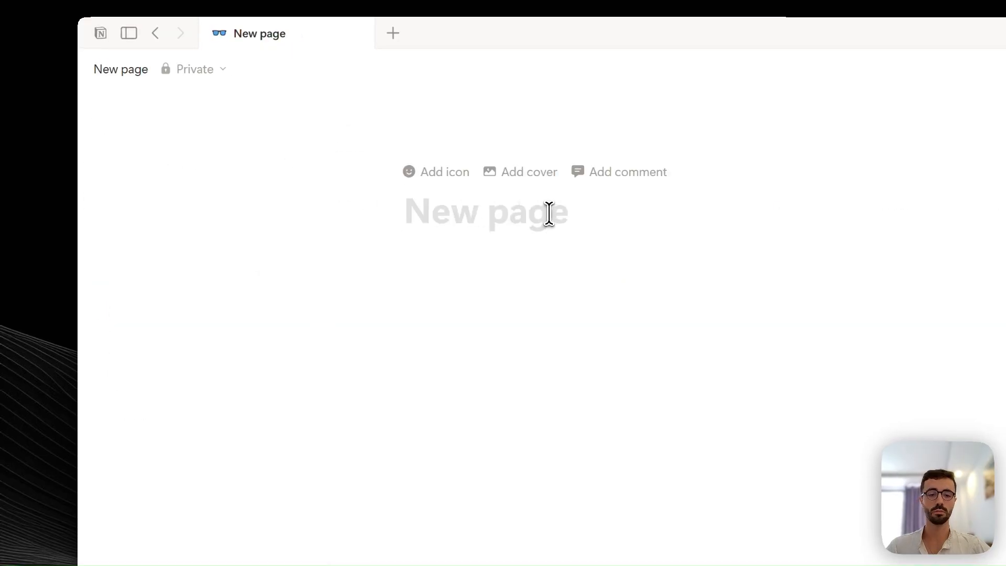
type("Habit tracker ")
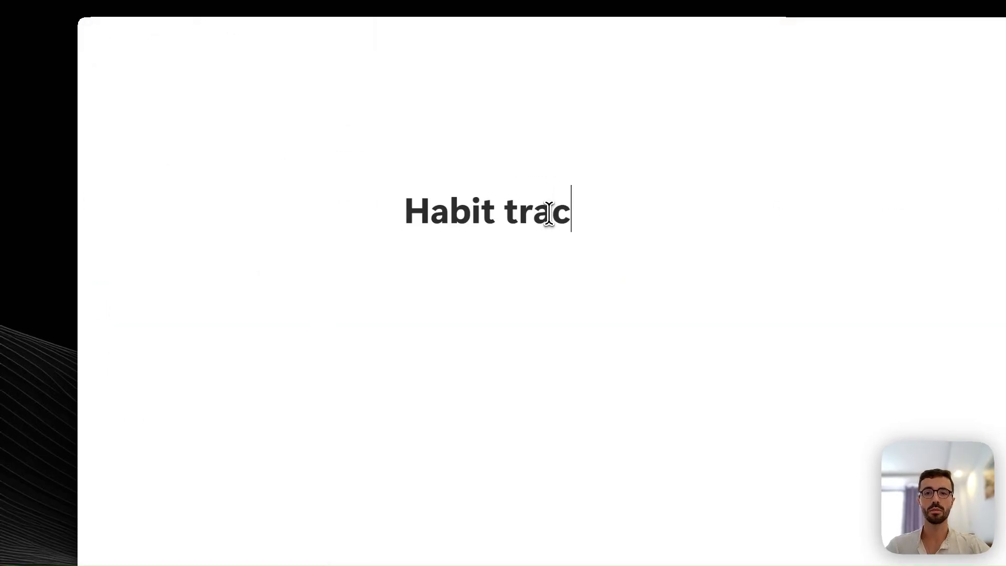
type("dashboard")
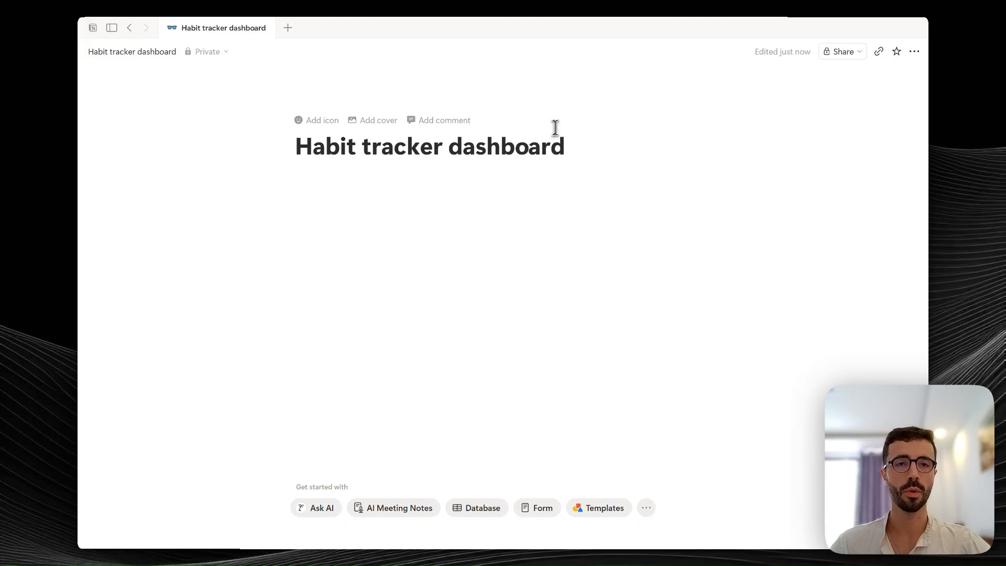
Step: Set the dashboard page to full width and place the cursor in its empty body
left_click(914, 52)
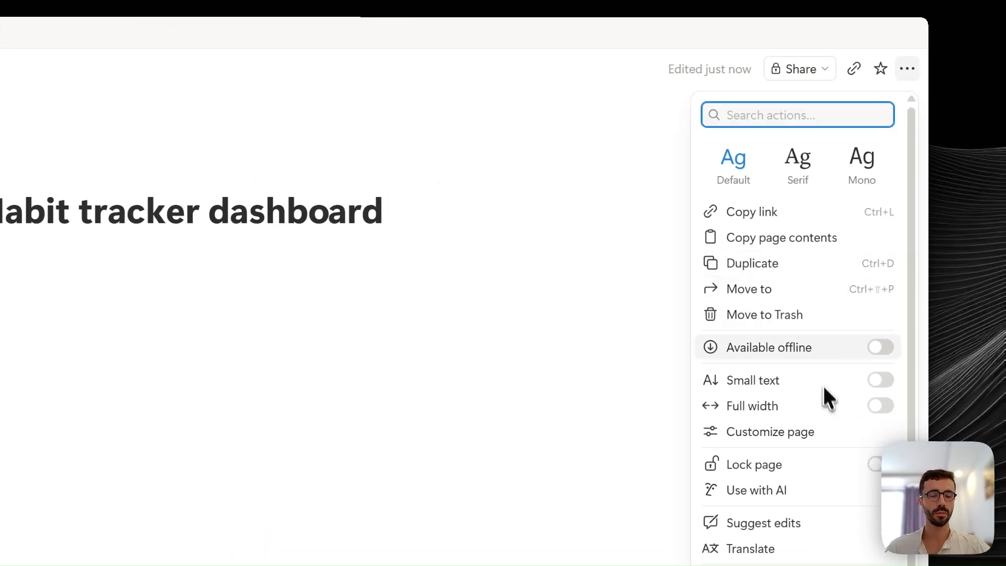
left_click(879, 406)
left_click(407, 268)
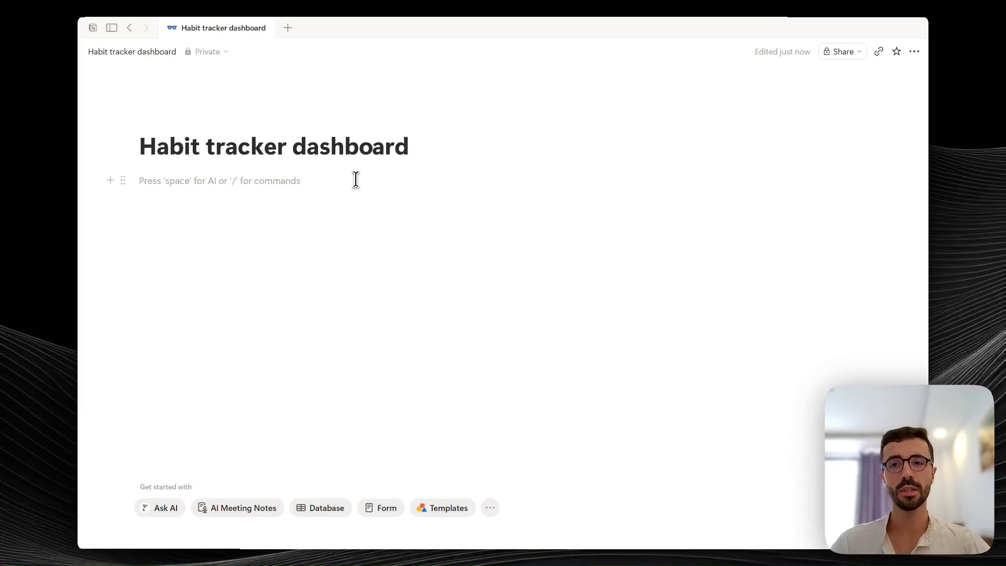
Step: Insert a linked view of the Habit Tracker data source as a new view with the Calendar layout
type("/linked")
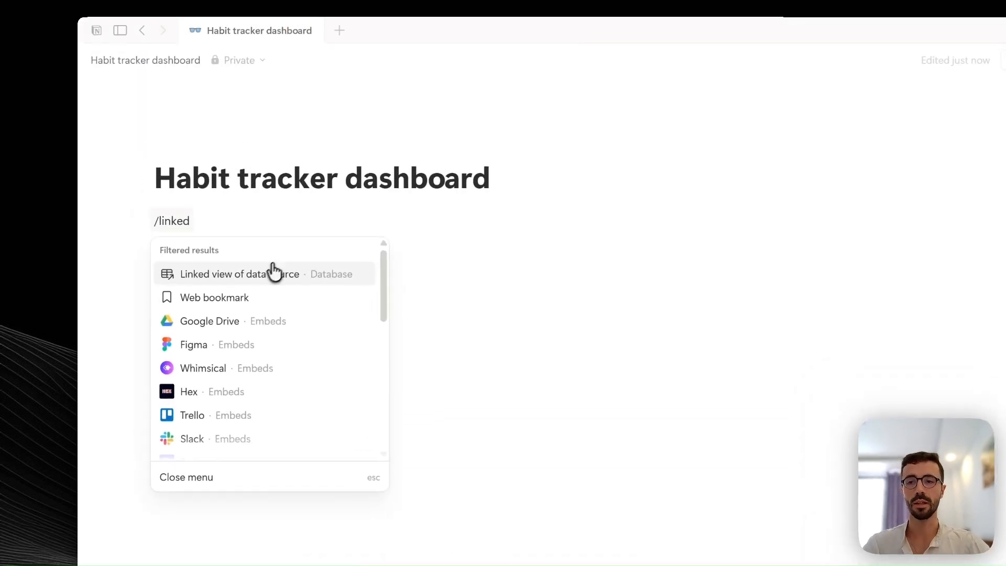
left_click(273, 269)
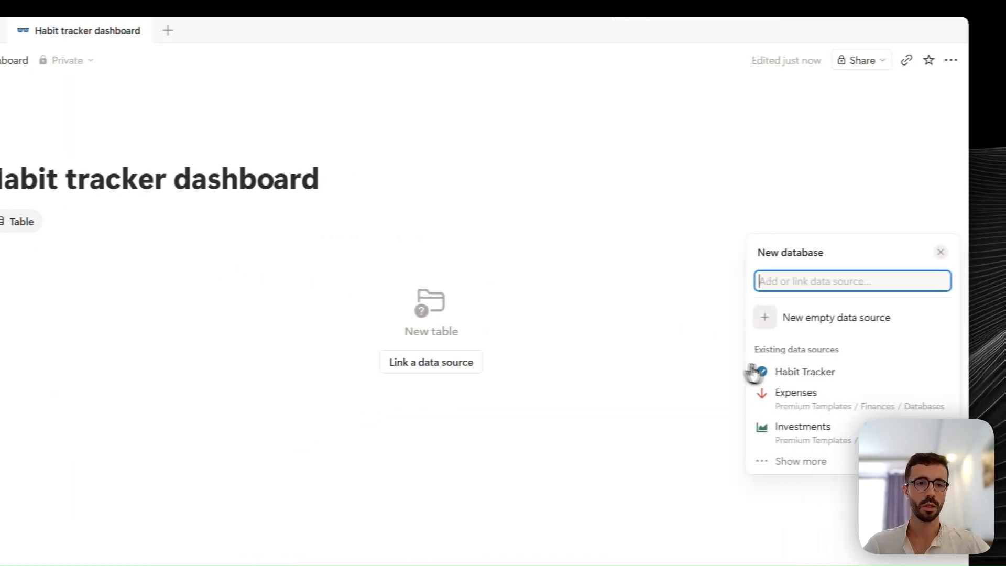
left_click(822, 372)
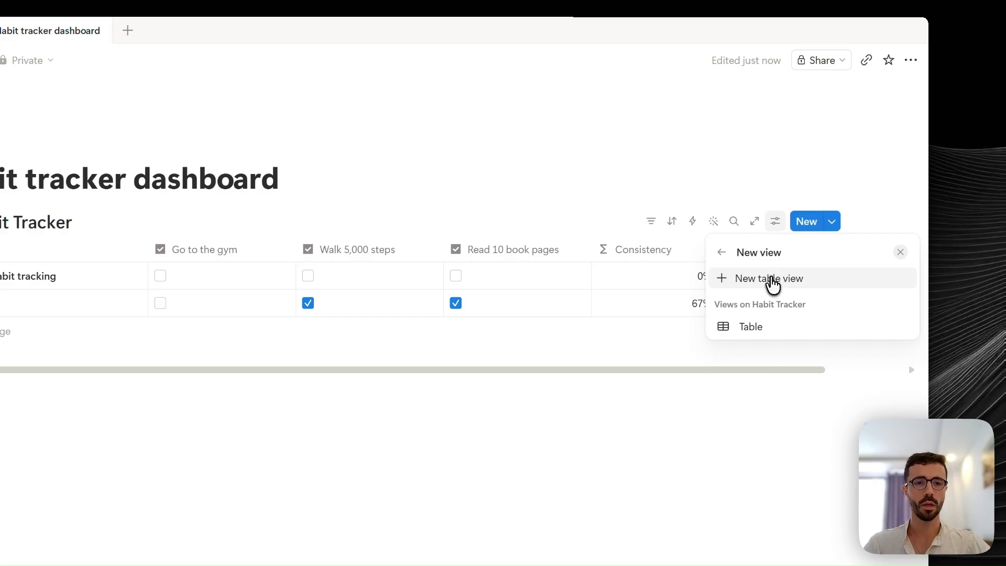
left_click(774, 285)
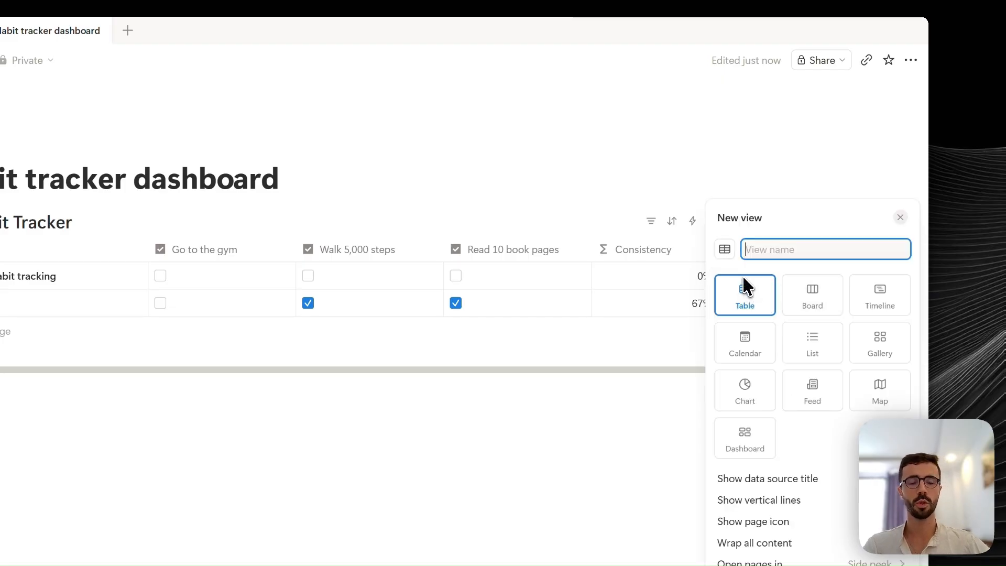
left_click(755, 337)
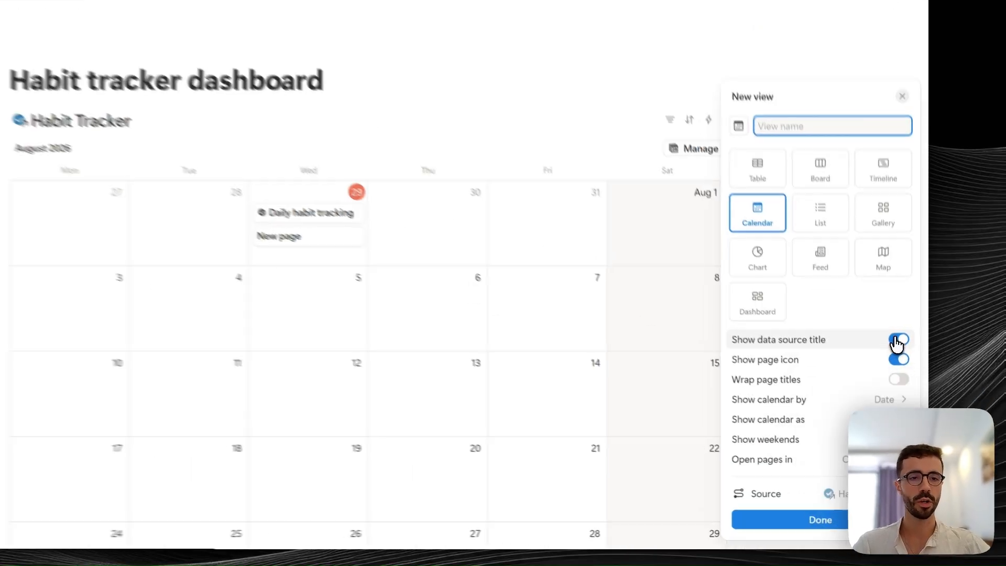
Step: Hide the data source title and the page icons in the calendar view, keeping it arranged by Date
left_click(898, 340)
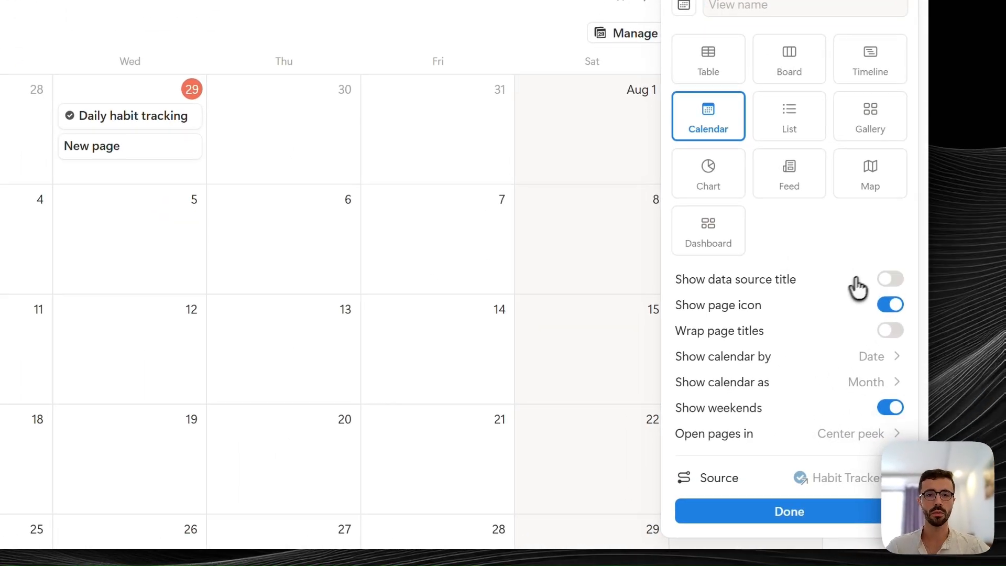
left_click(890, 305)
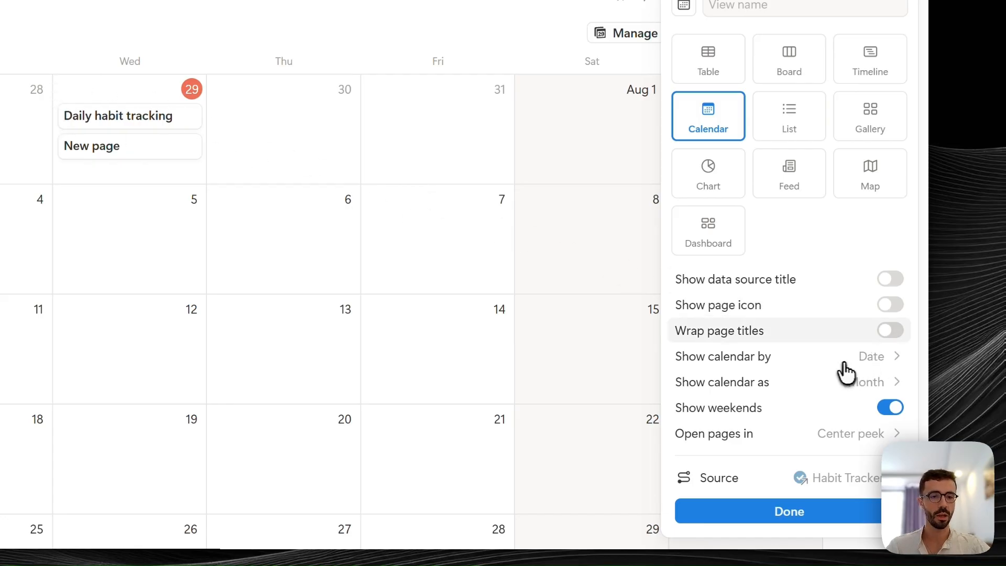
left_click(879, 364)
key("Escape")
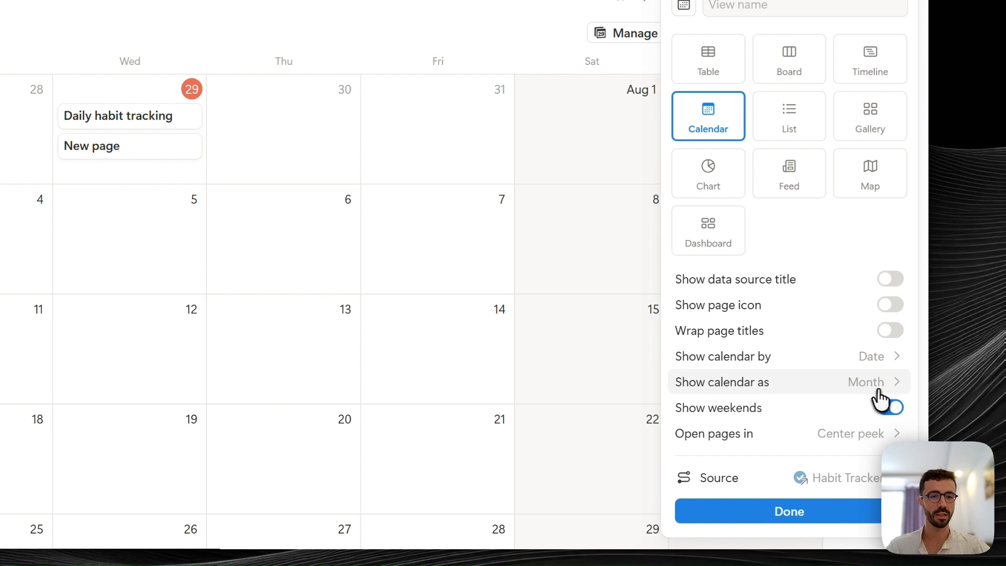
Step: Try the calendar as Week and with weekends hidden, and restore the Month display with weekends shown
left_click(885, 385)
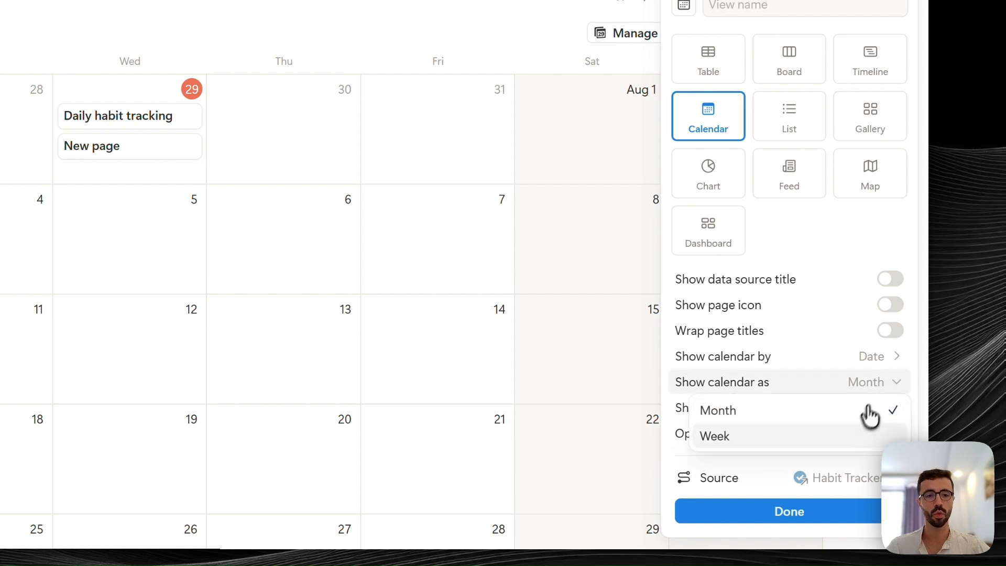
left_click(869, 436)
left_click(882, 384)
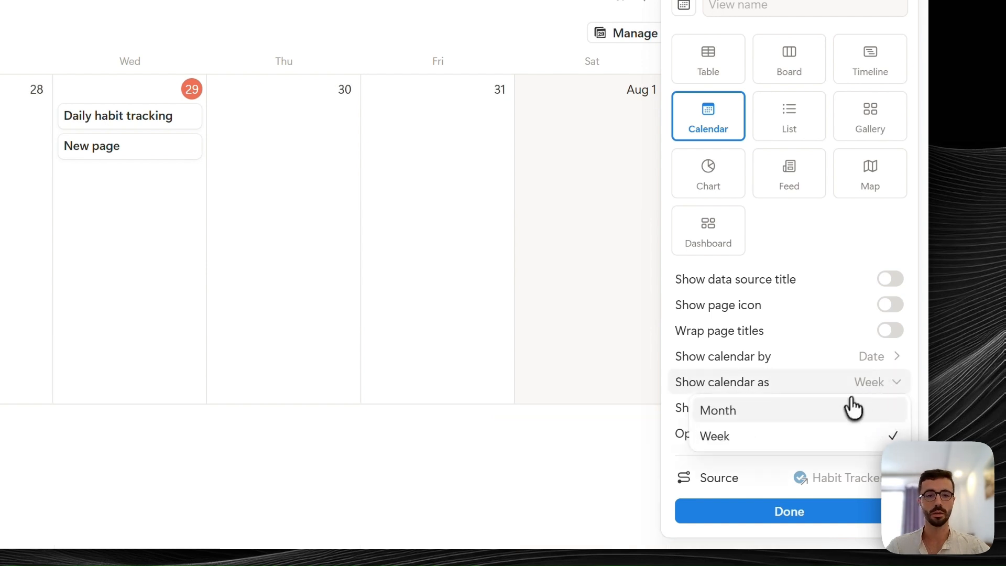
left_click(872, 412)
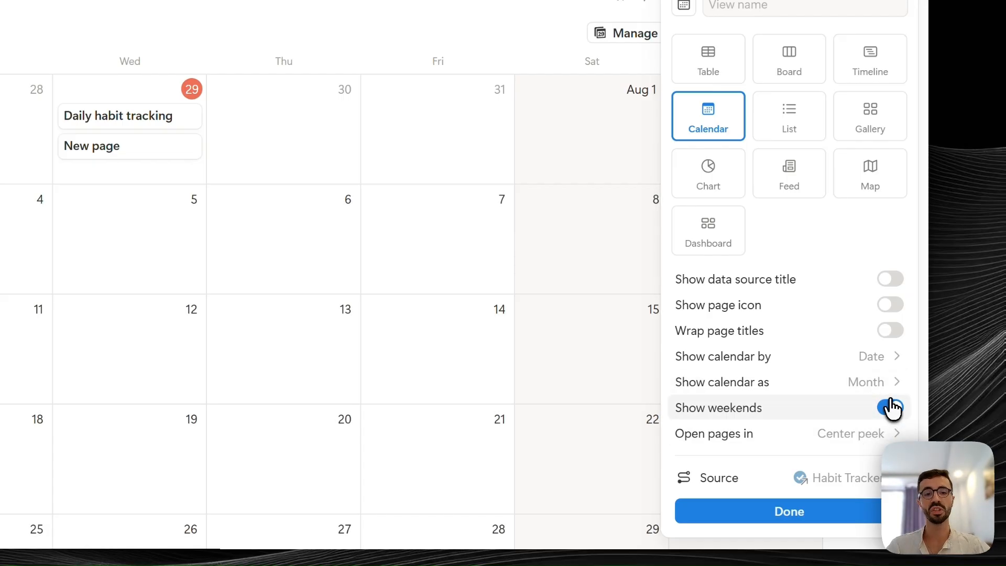
left_click(886, 414)
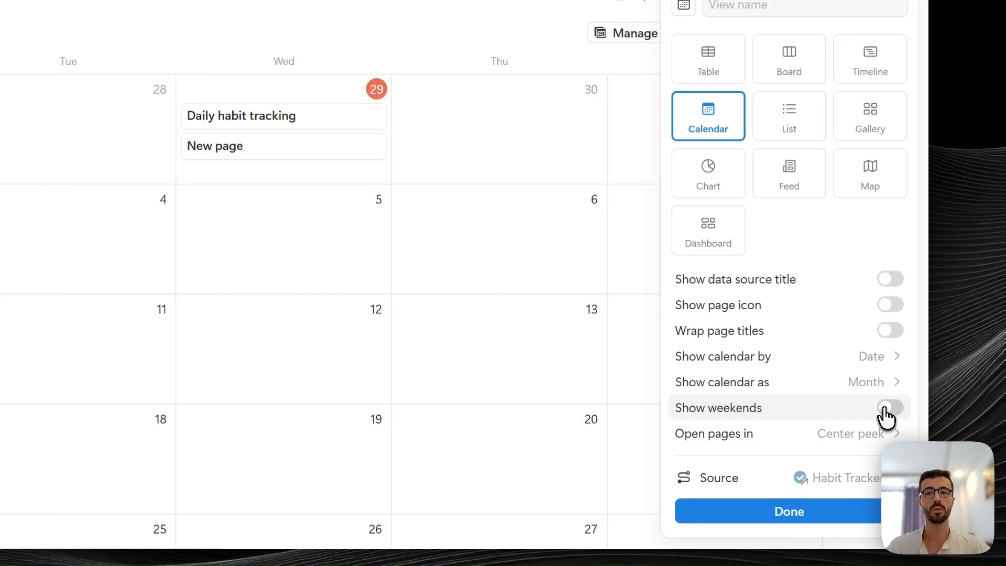
left_click(885, 415)
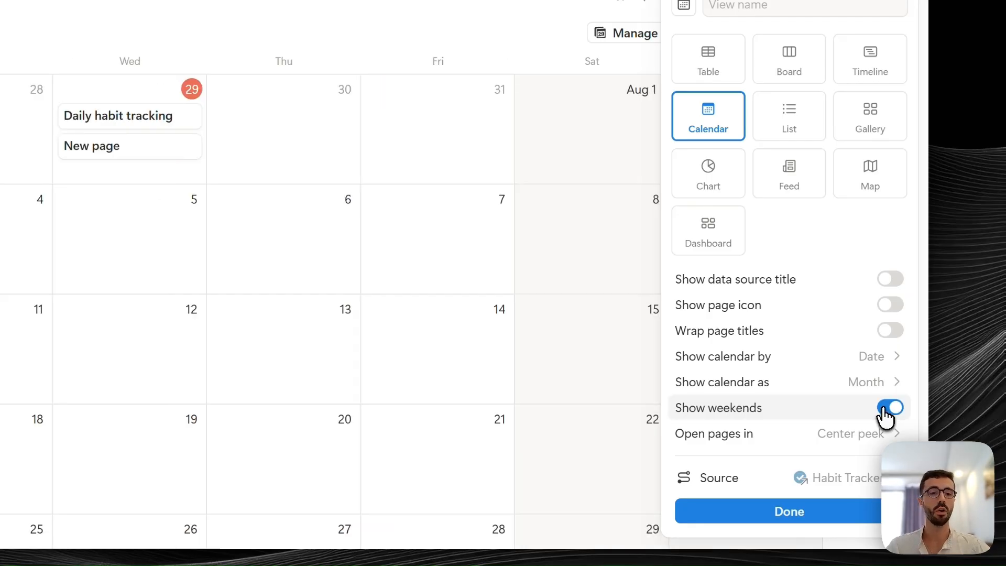
Step: Finish creating the calendar view and delete the untitled "New page" entry on the 29th
left_click(804, 514)
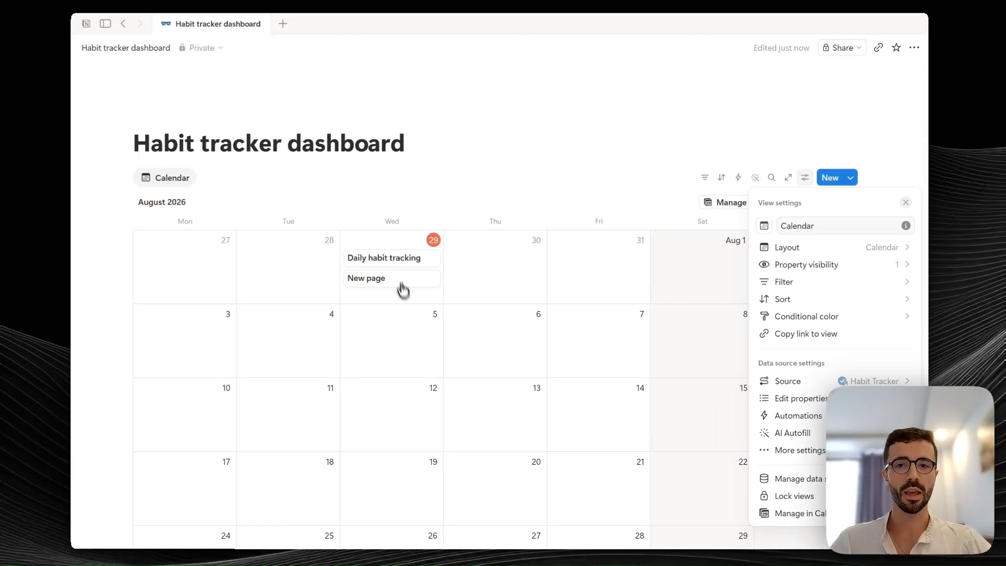
left_click(402, 286)
key("Delete")
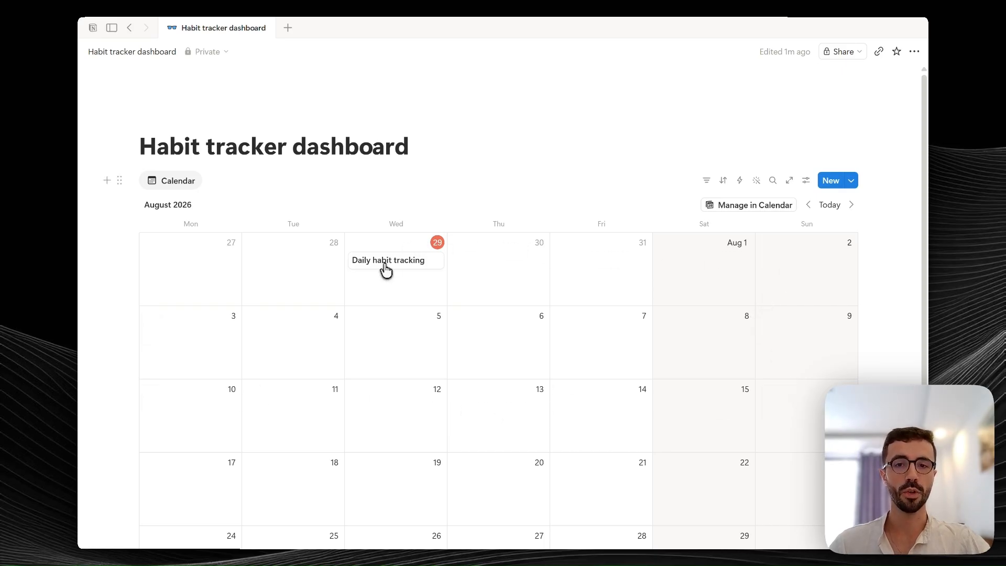
Step: Mark "Go to the gym" and the 10 book pages habit as done in the Daily habit tracking entry, and close it
left_click(407, 262)
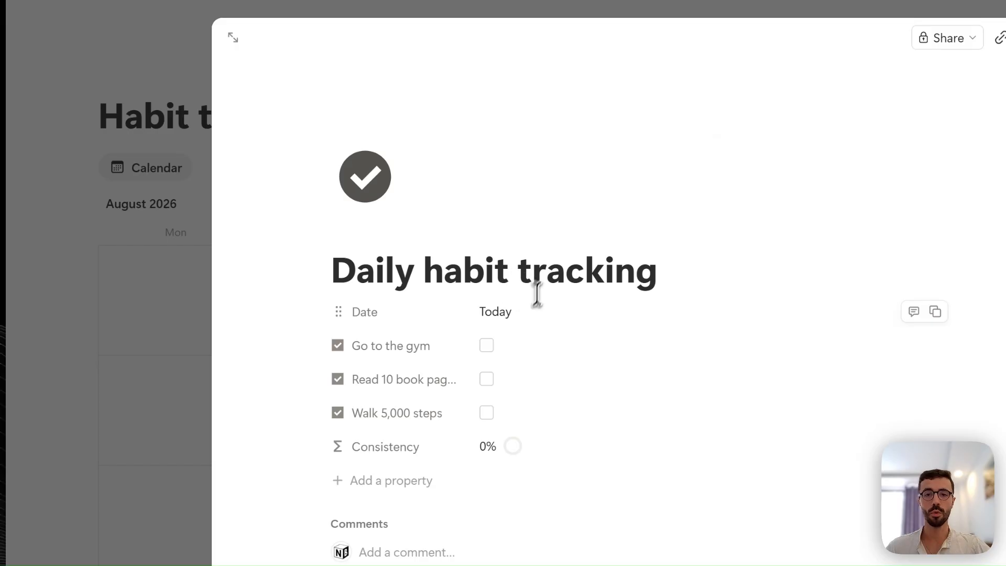
left_click(486, 345)
left_click(486, 379)
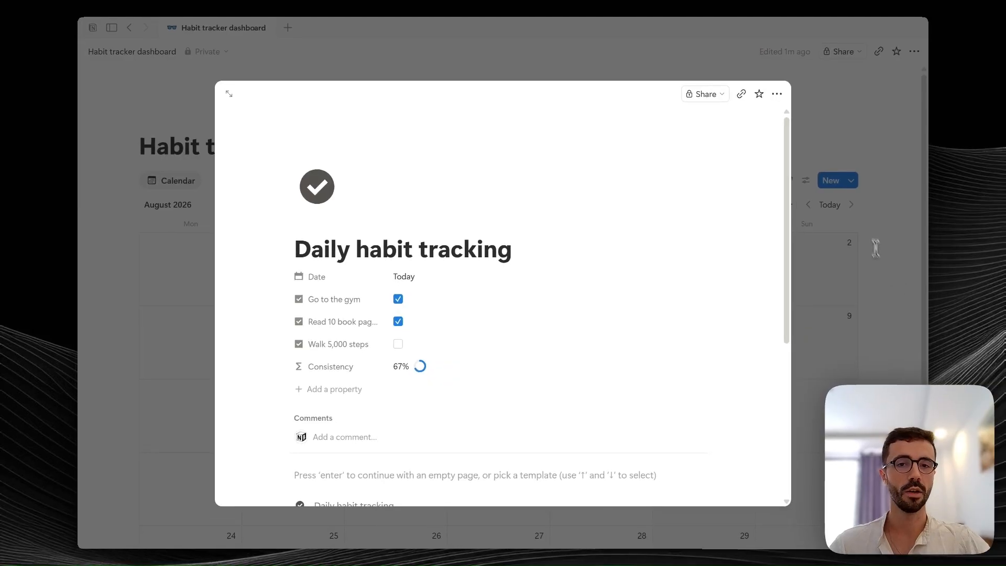
left_click(875, 247)
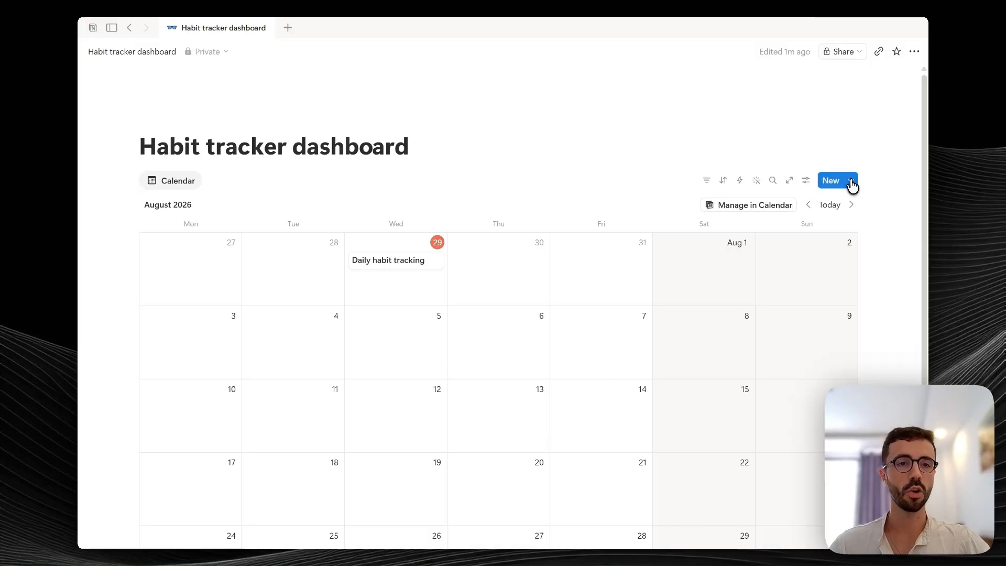
Step: Show only the Go to the gym, Read 10 book pages and Walk 5,000 steps properties beside the name on calendar cards
left_click(806, 183)
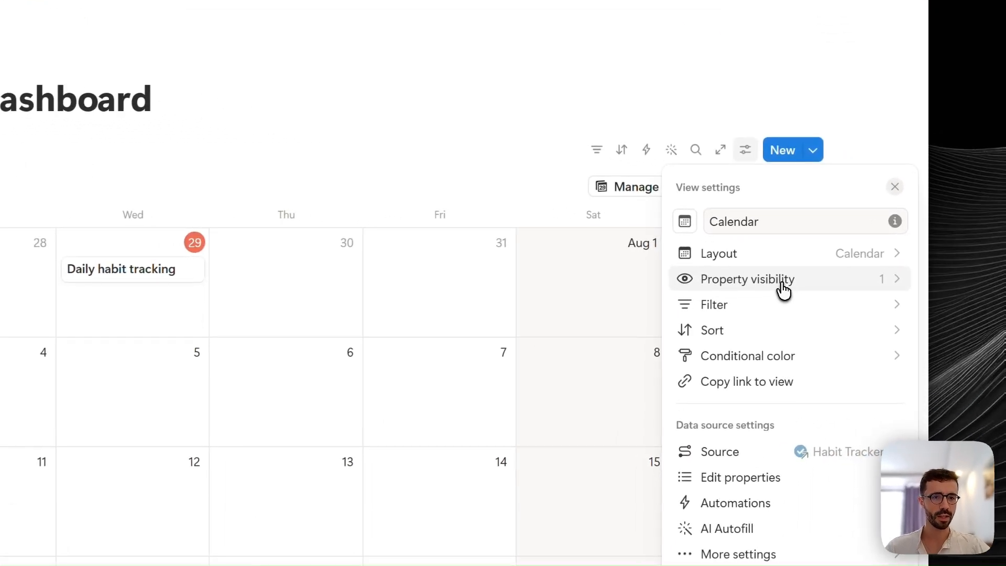
left_click(782, 285)
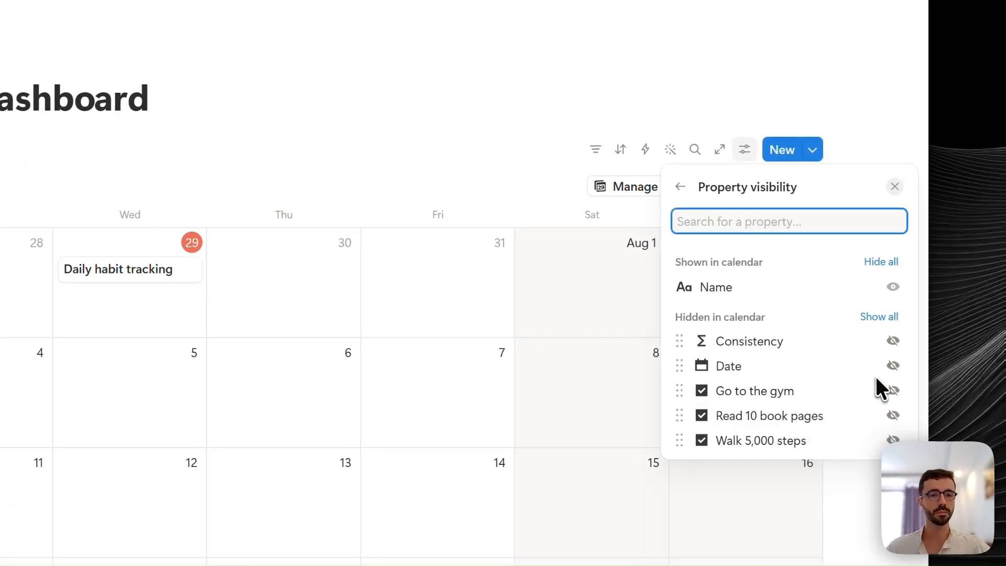
left_click(888, 320)
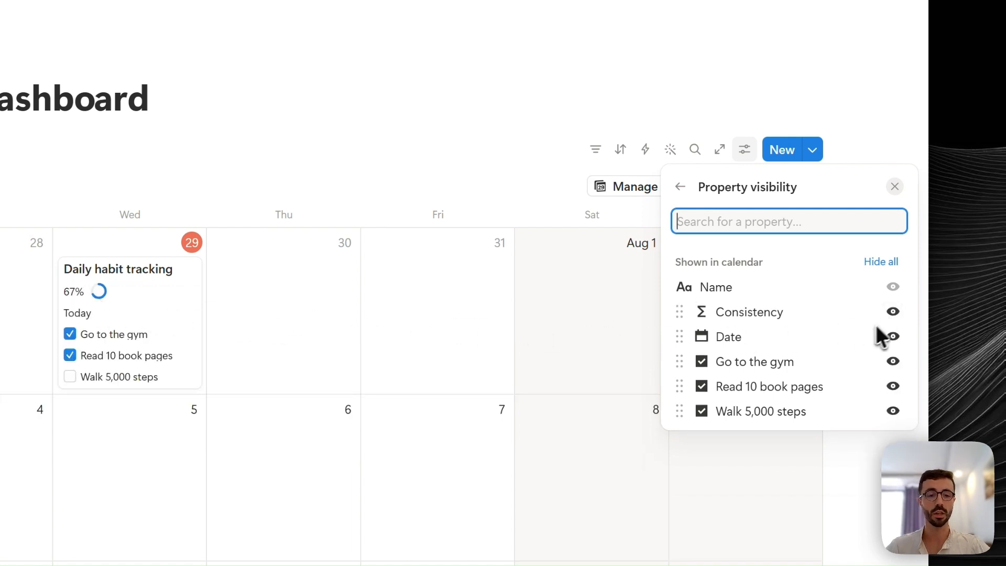
left_click(881, 261)
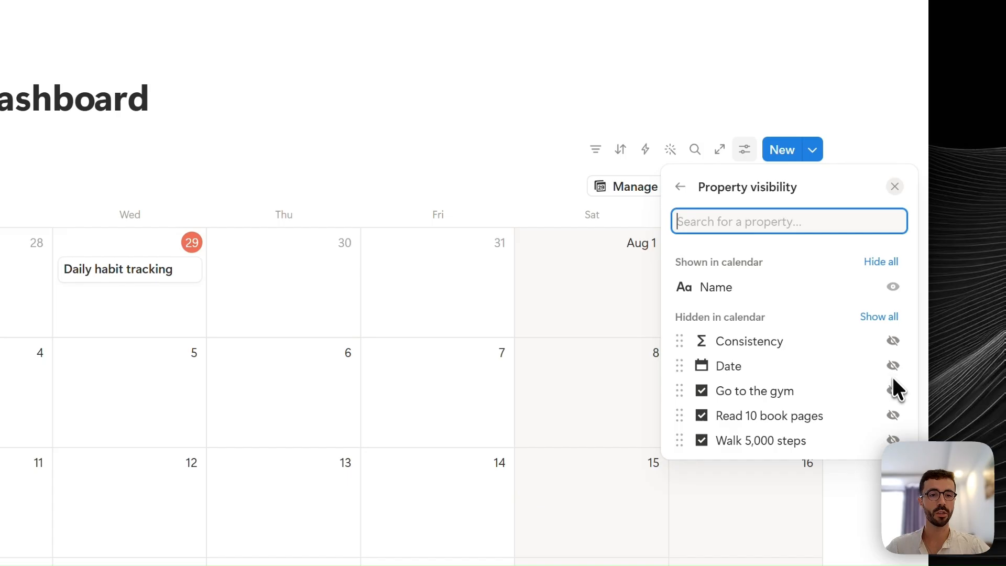
left_click(893, 390)
left_click(893, 414)
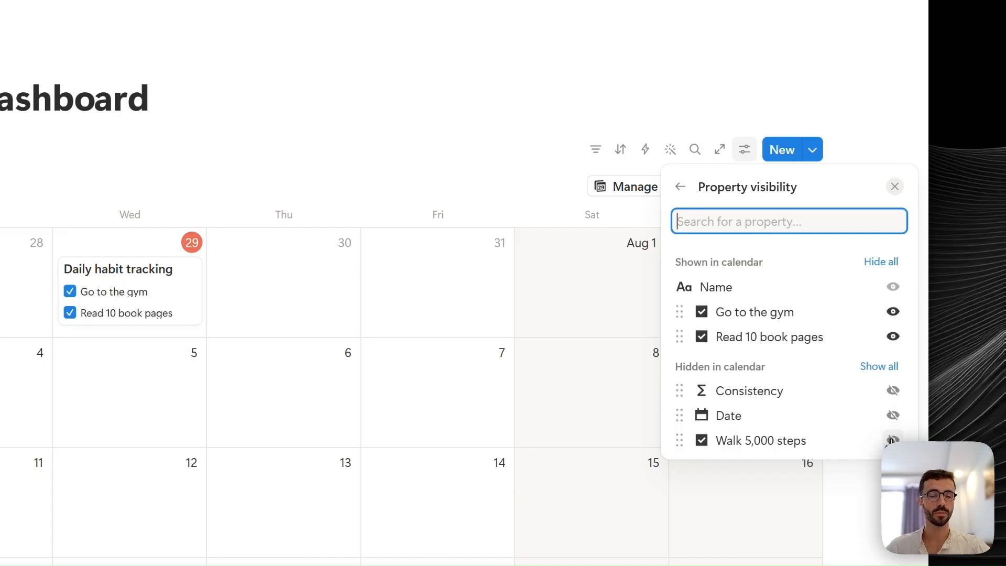
left_click(892, 440)
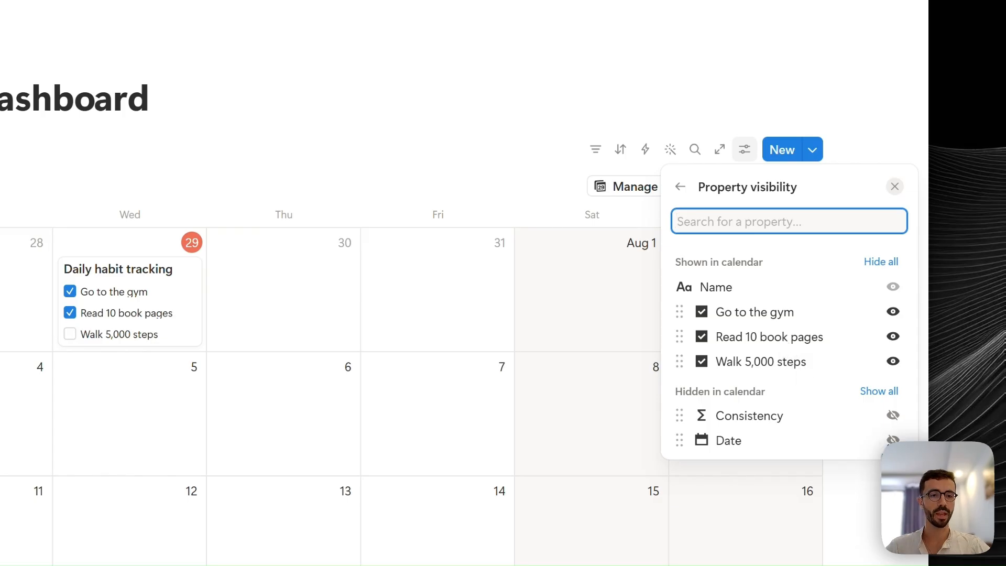
Step: Show the Consistency property on the calendar cards and create a Daily habit tracking entry on Thursday the 30th
left_click(893, 415)
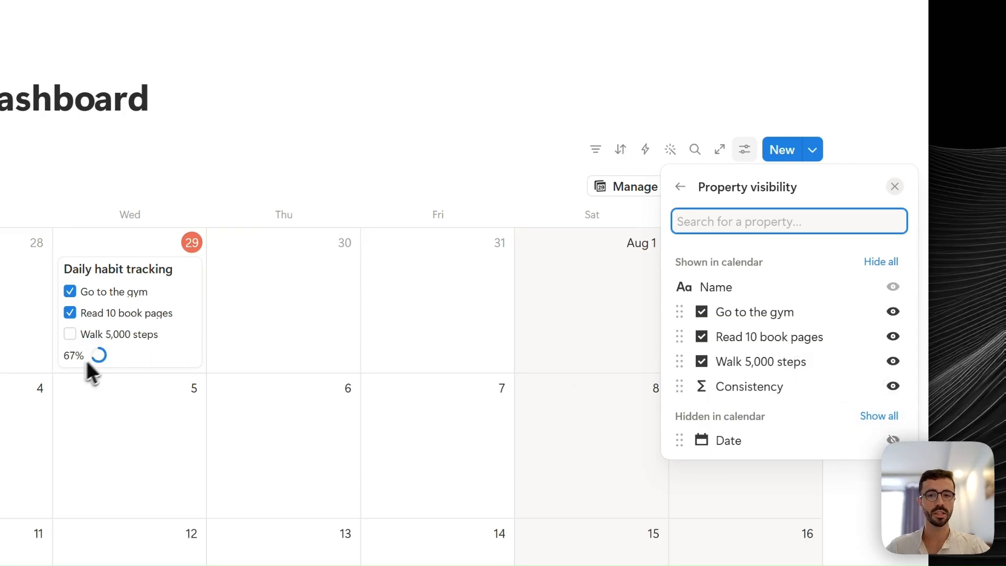
left_click(235, 309)
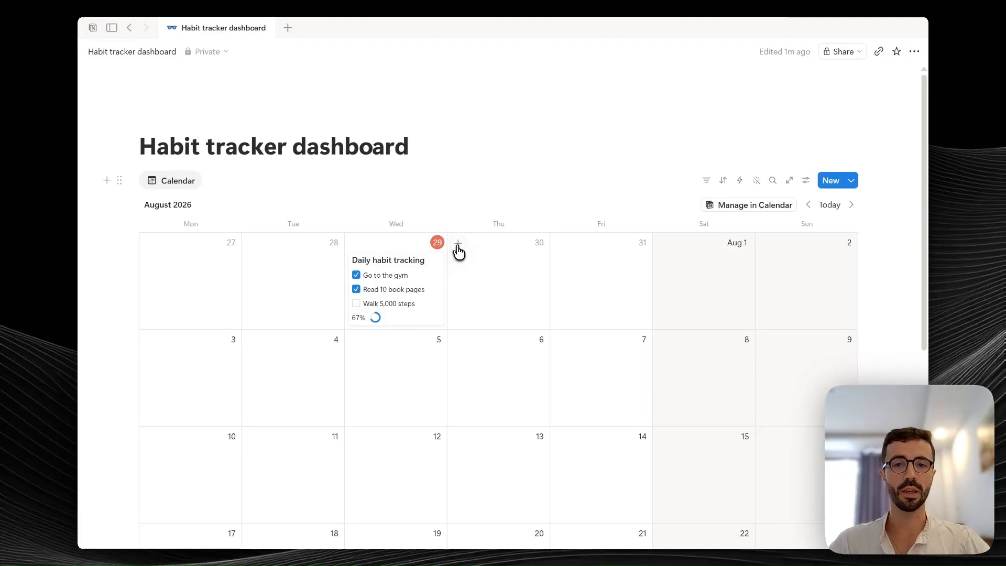
left_click(512, 245)
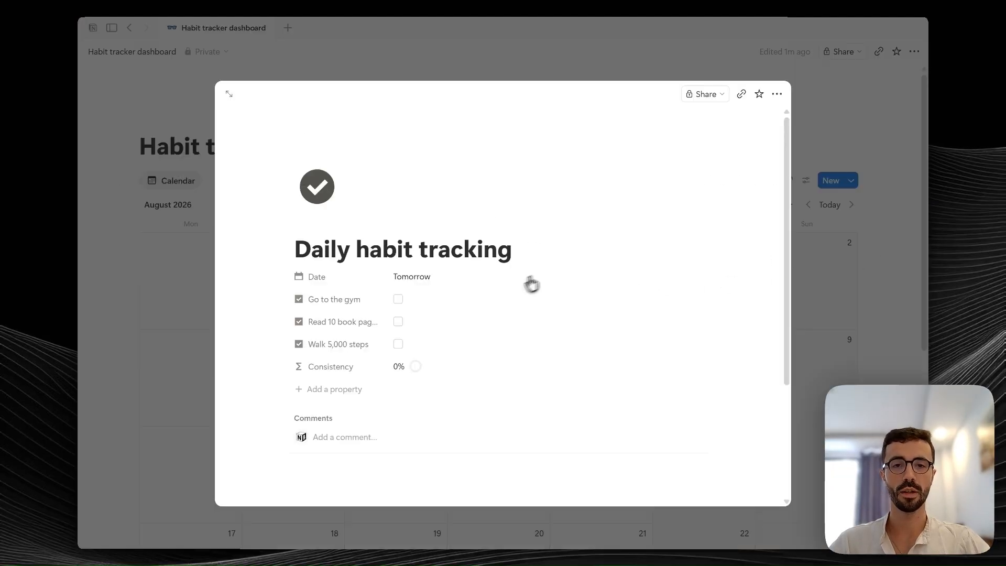
key("Escape")
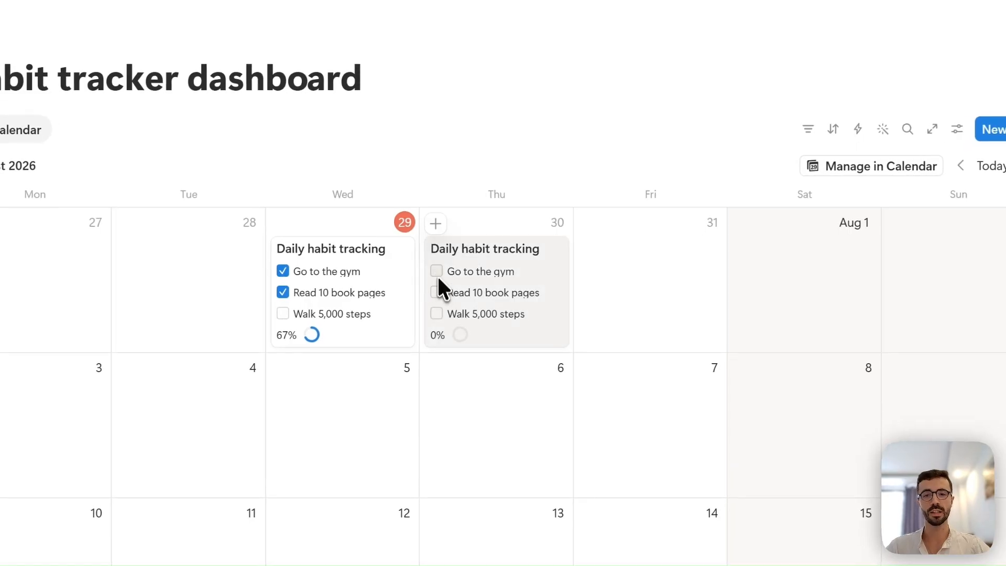
Step: Try ticking habits on the 30th's Daily habit tracking card and clear them again
left_click(446, 273)
left_click(445, 291)
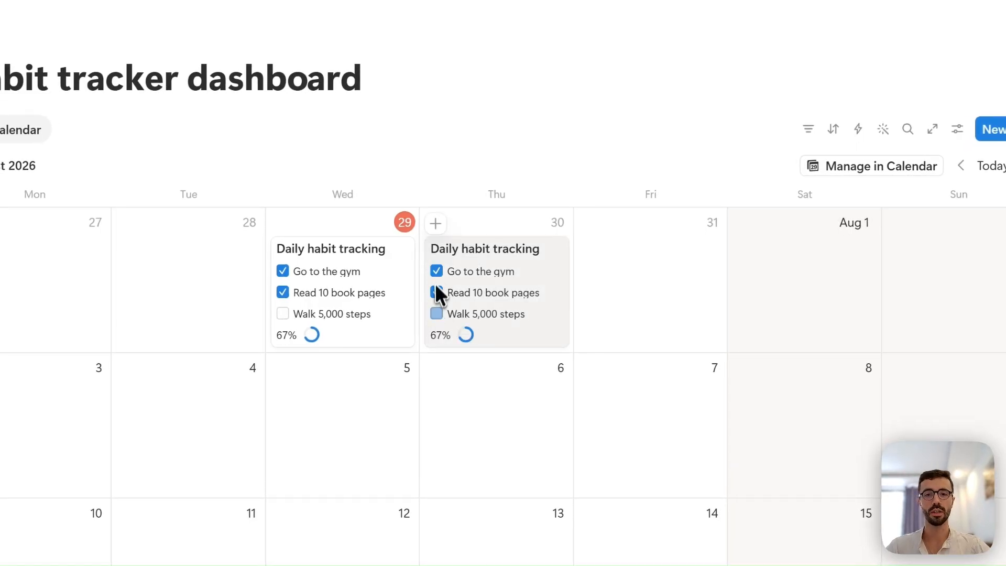
left_click(437, 292)
left_click(437, 271)
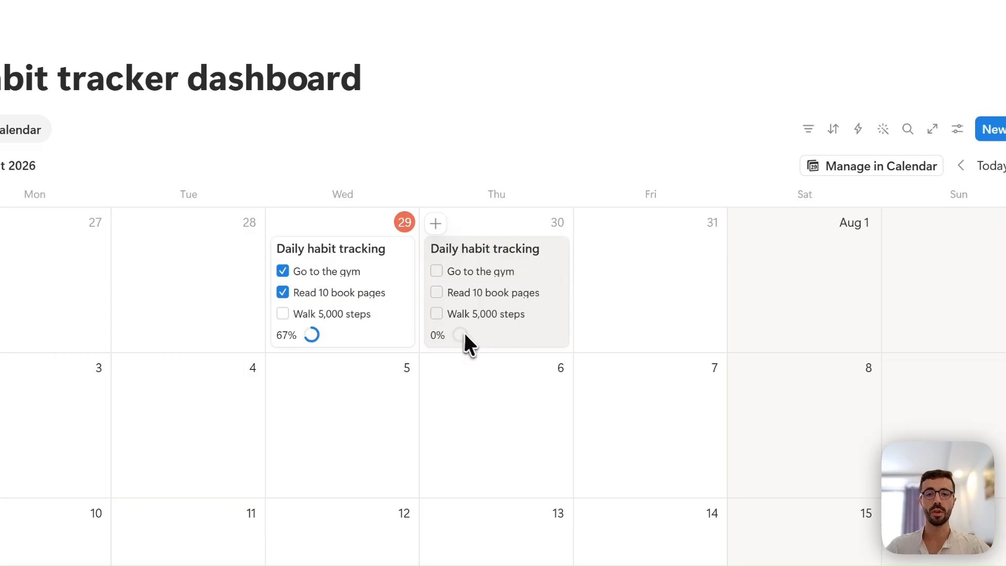
Step: Add a divider line below the calendar on the dashboard page
scroll(480, 299, "down", 6)
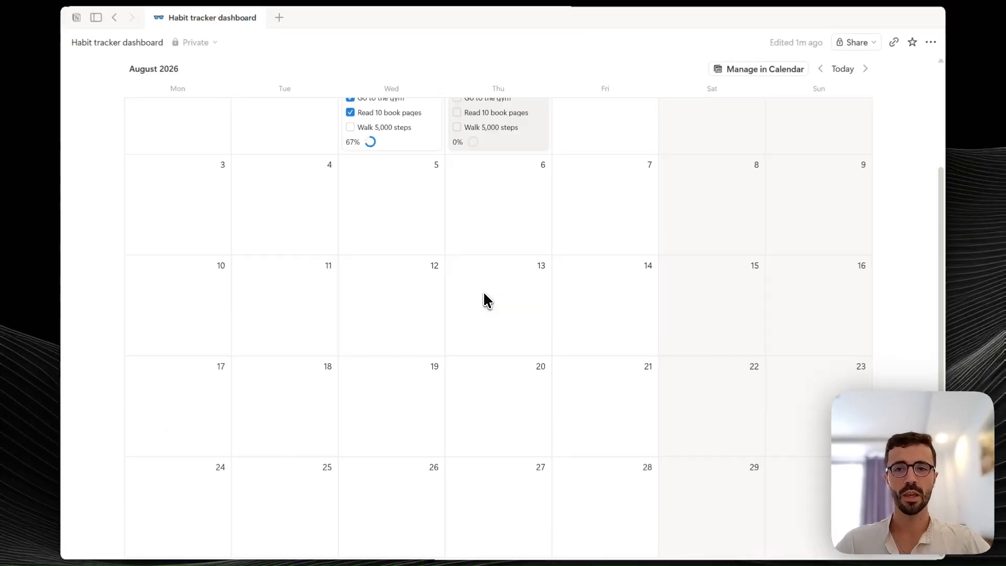
left_click(332, 415)
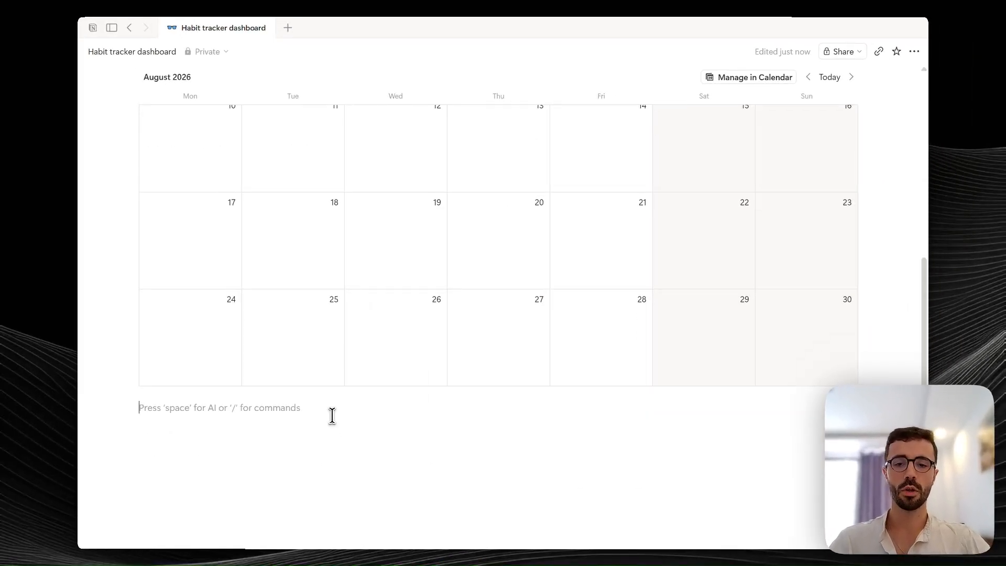
type("---")
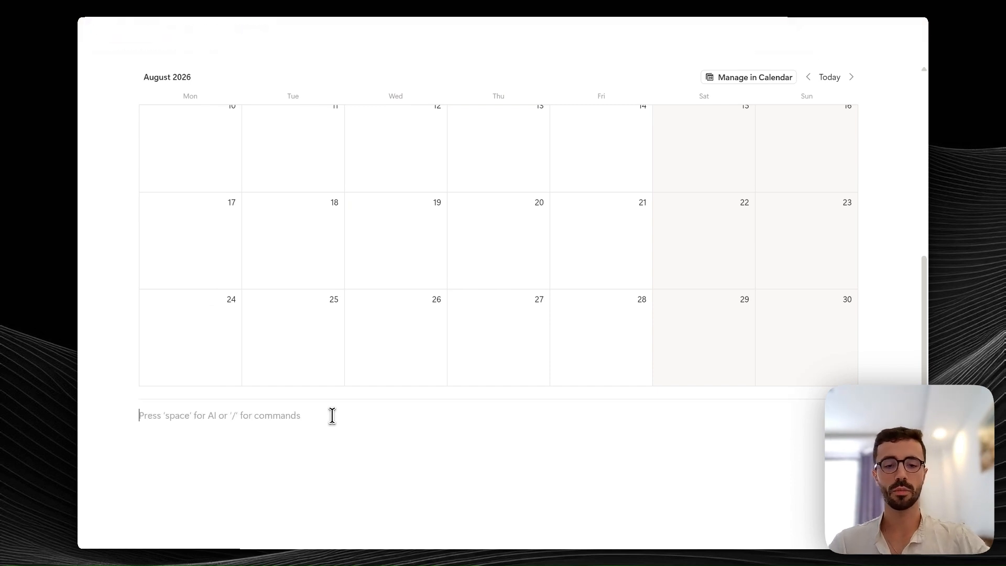
Step: Insert a linked view of the Habit Tracker data source below the divider, using its existing Table view
type("/")
type("lik")
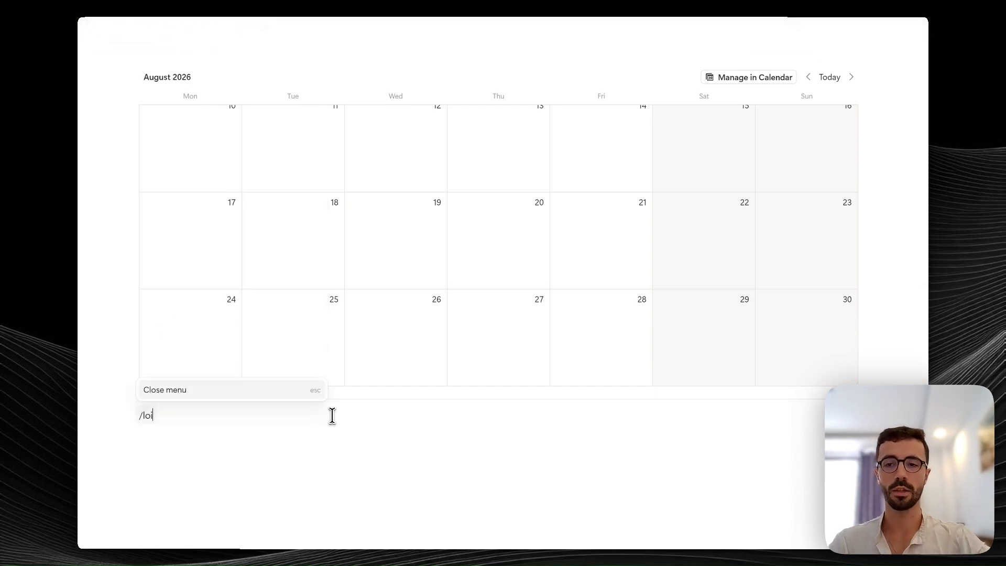
type("nked")
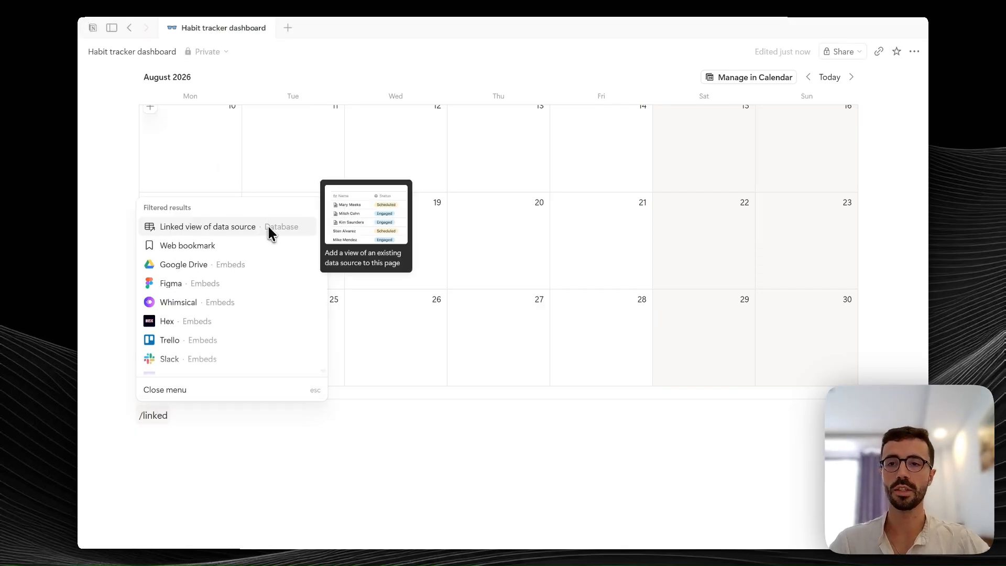
left_click(269, 226)
left_click(801, 324)
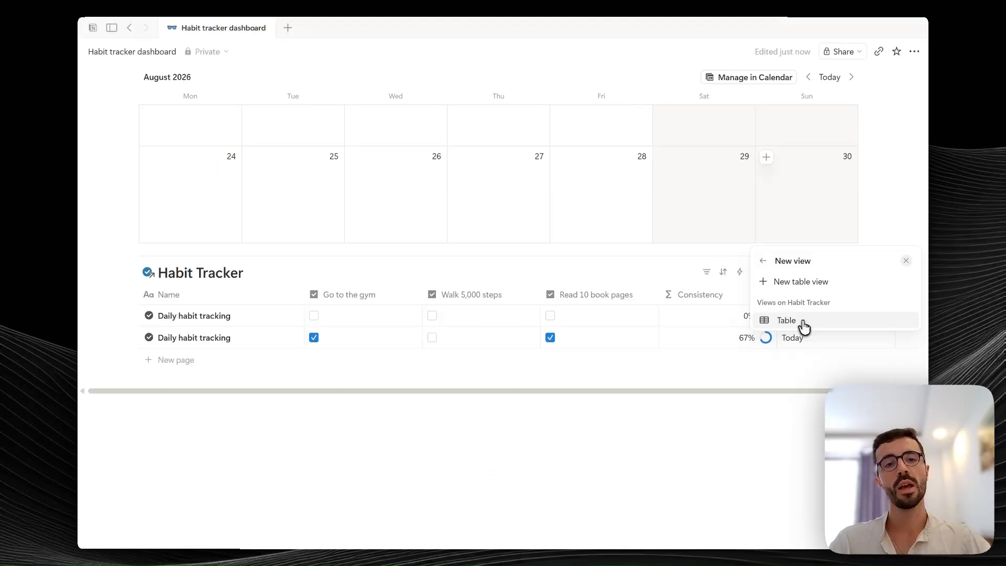
left_click(785, 320)
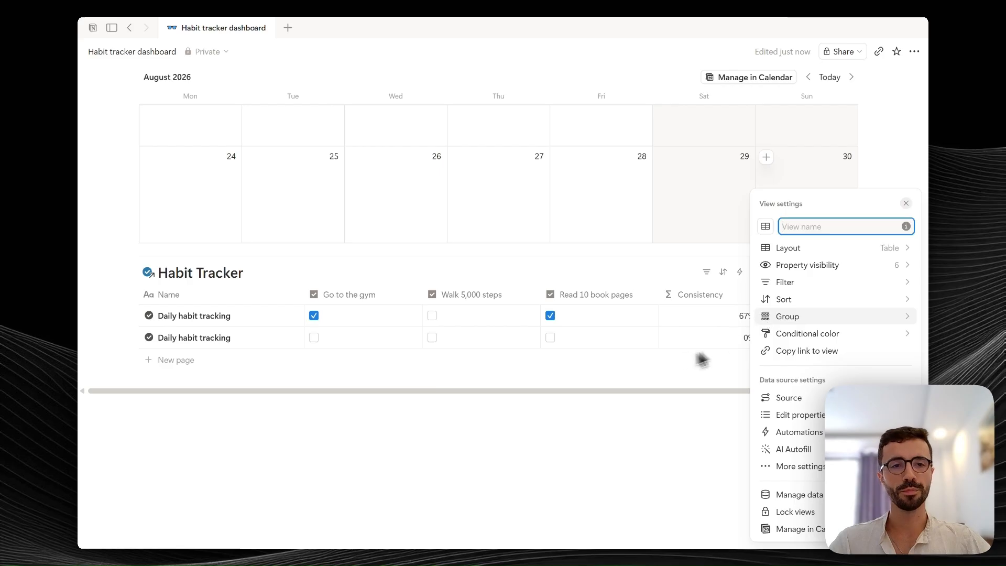
left_click(591, 272)
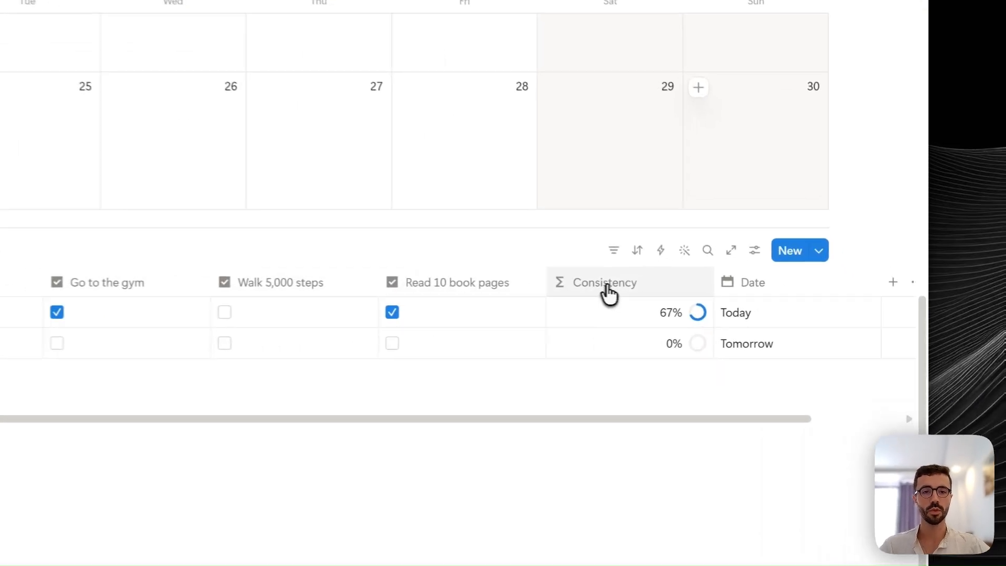
Step: Set the Consistency column's calculation to Average in the linked Habit Tracker table
left_click(607, 291)
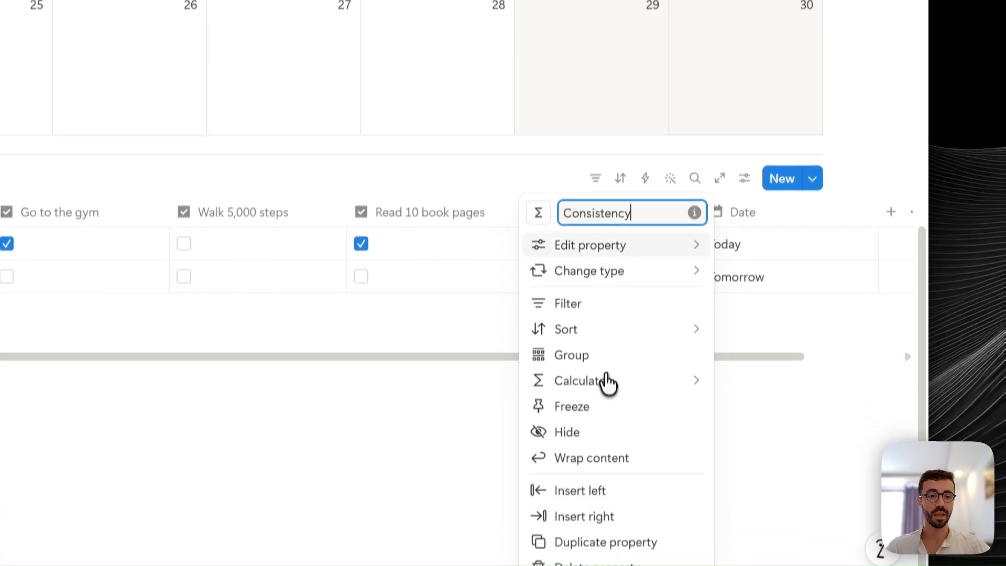
mouse_move(637, 456)
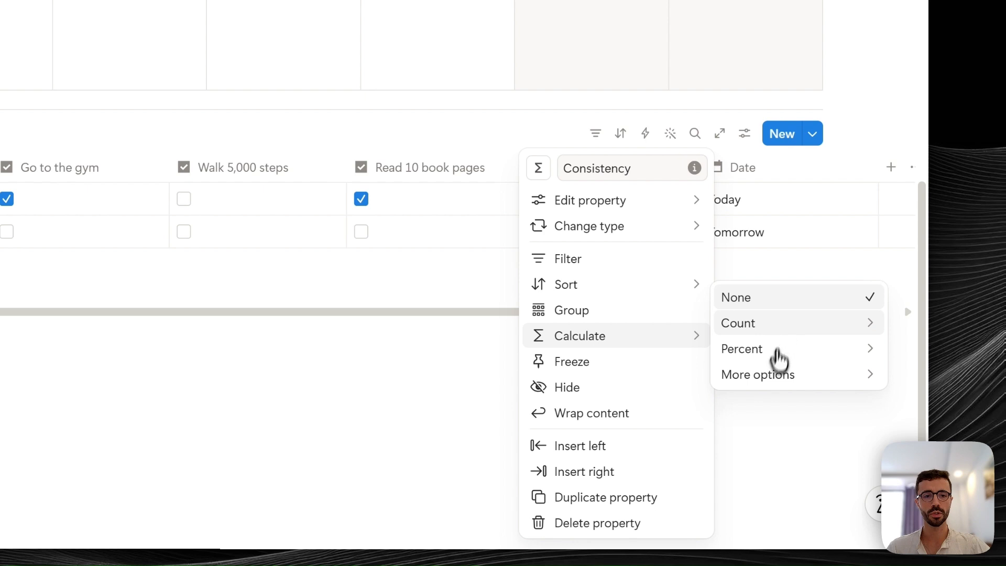
mouse_move(807, 335)
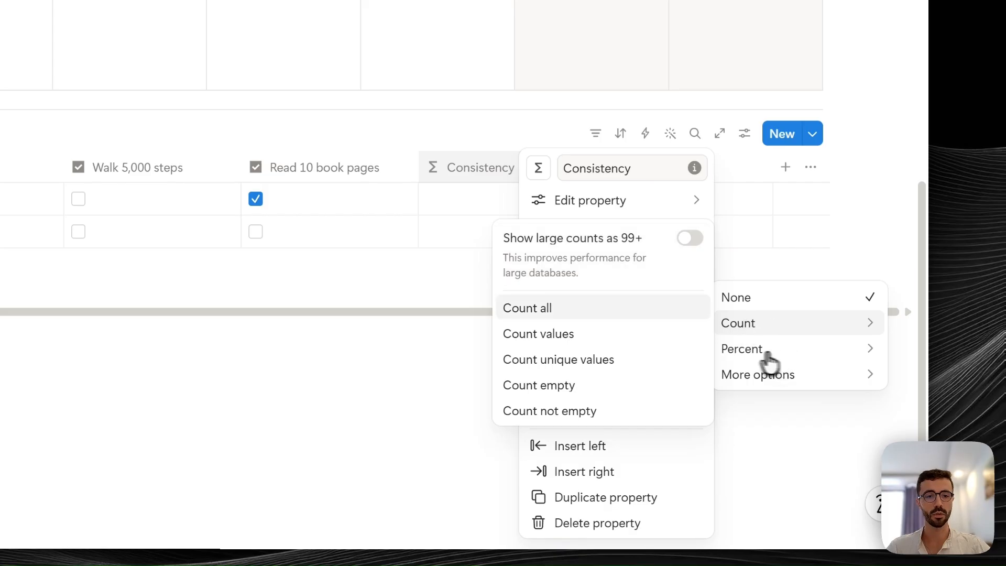
mouse_move(766, 353)
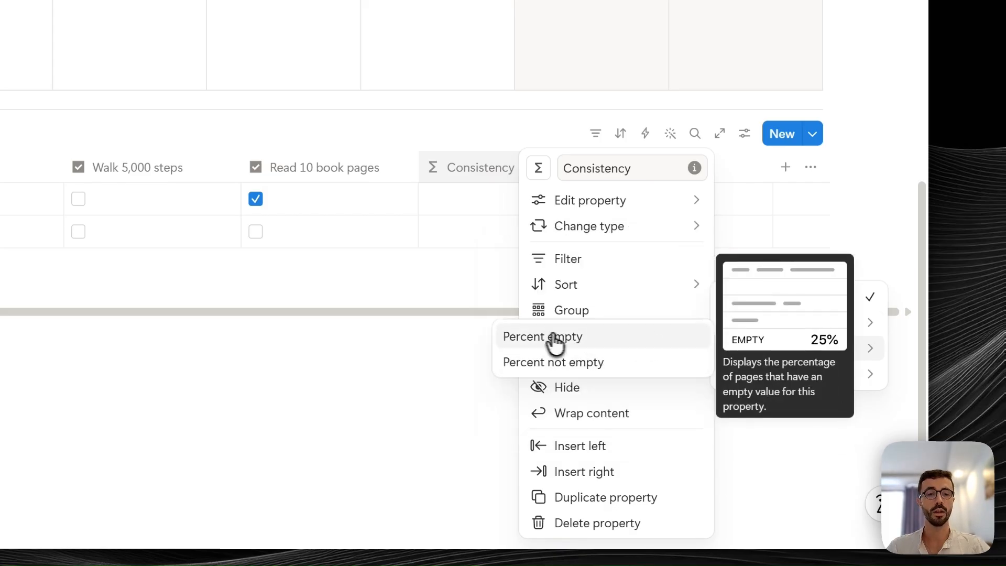
mouse_move(809, 388)
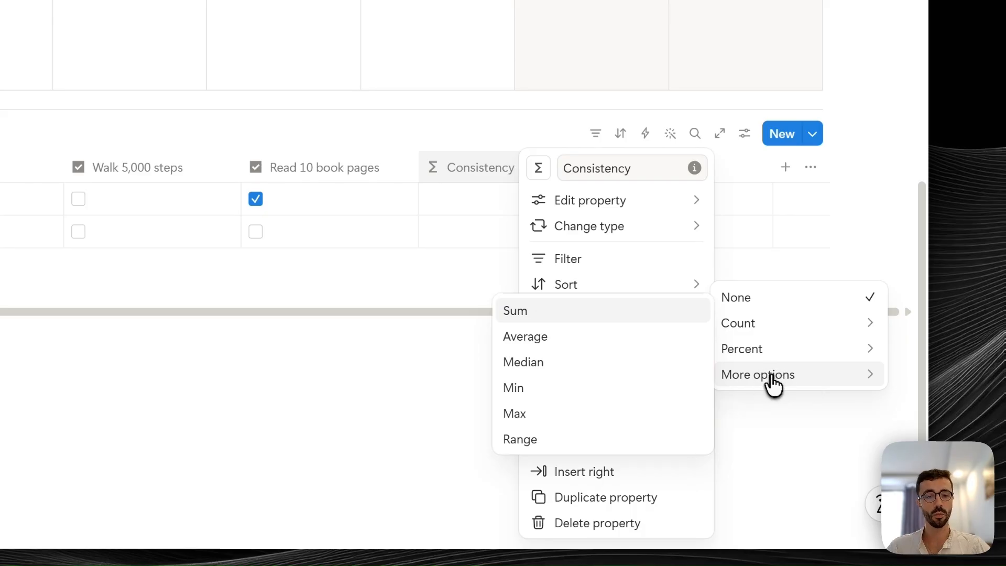
left_click(559, 338)
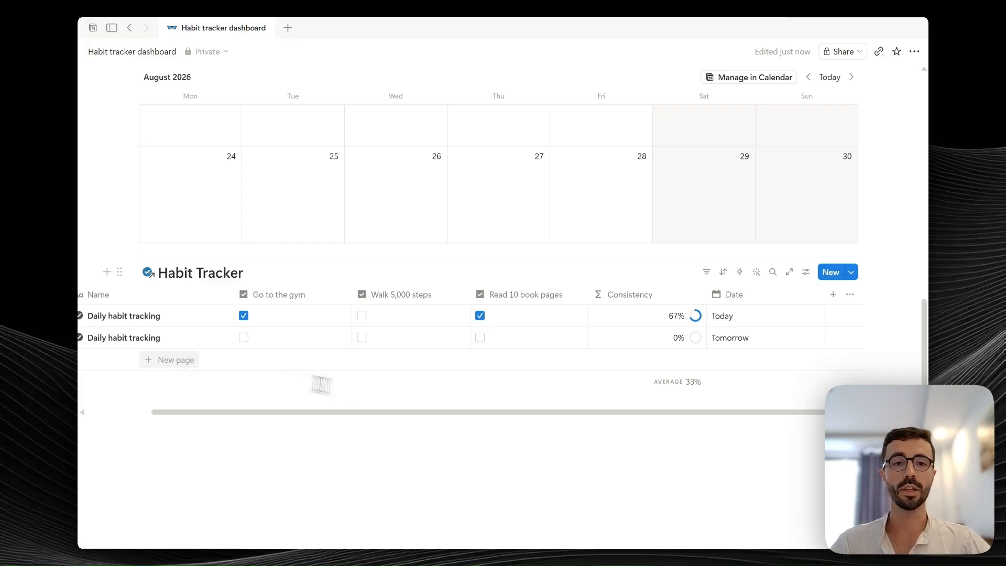
Step: Add seven new Daily habit tracking pages to the linked Habit Tracker table
left_click(180, 360)
left_click(178, 385)
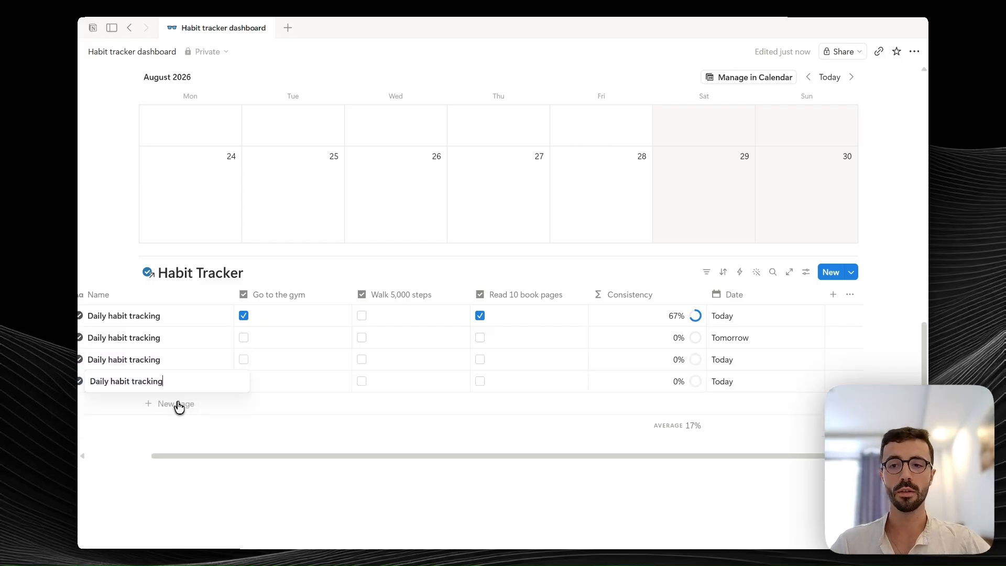
left_click(179, 406)
left_click(184, 428)
left_click(184, 451)
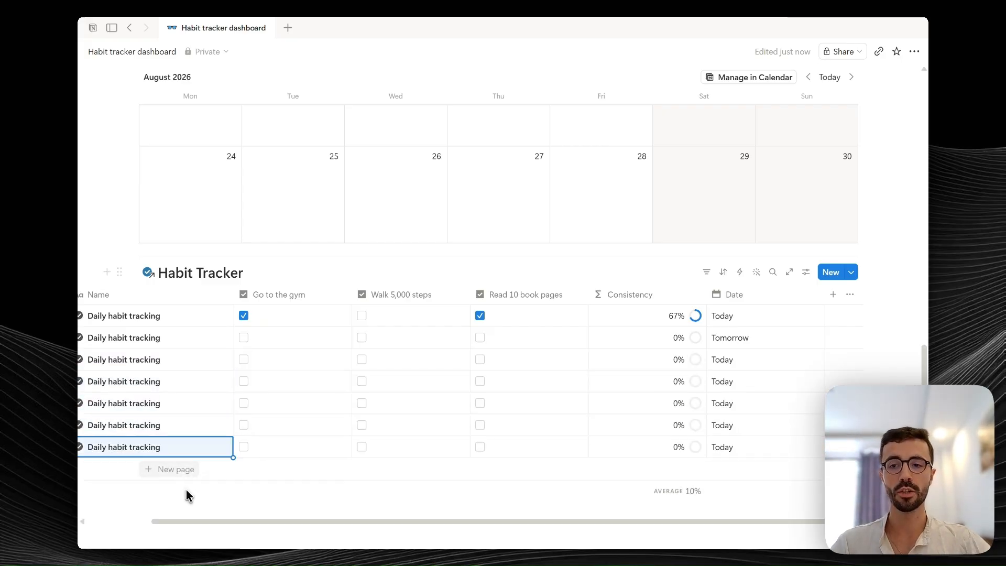
left_click(186, 472)
left_click(187, 492)
Step: Set the third row's date to July 21, 2026 and the sixth row's date to July 9, 2026
left_click(753, 364)
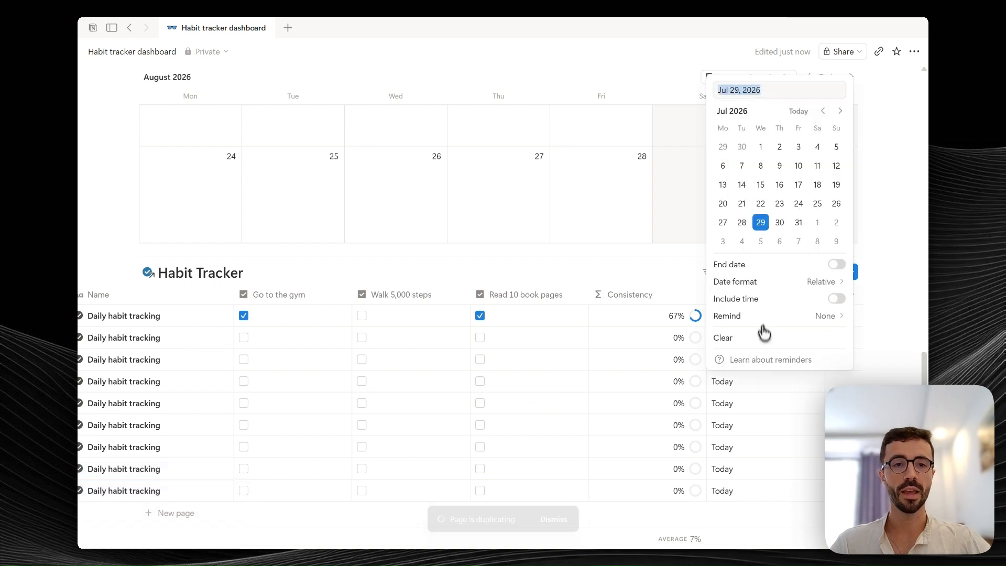
left_click(741, 203)
key("Escape")
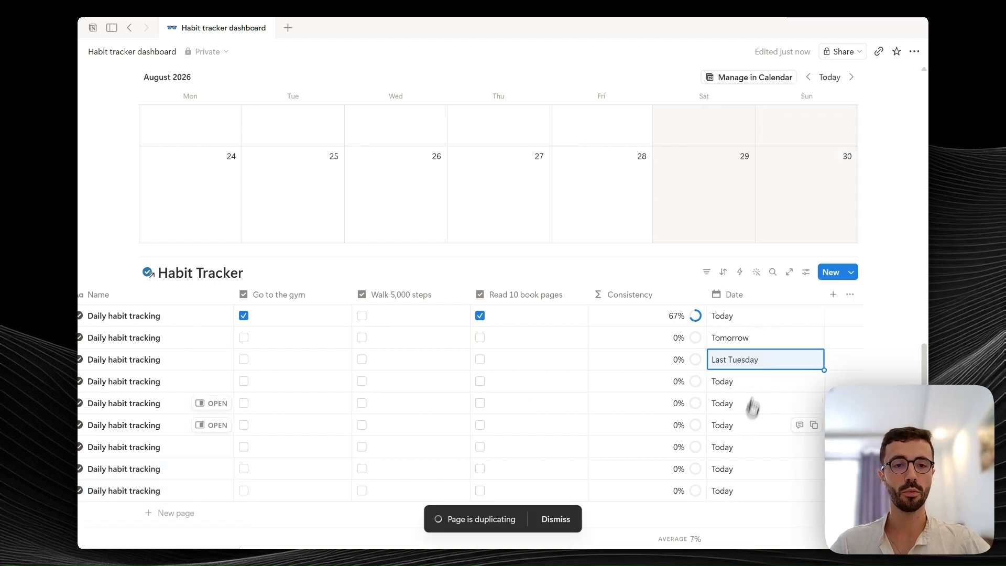
left_click(753, 424)
left_click(777, 230)
key("Escape")
Step: Tick sample habits across rows two, three, five, seven, eight and nine, including all three habits in the fifth row
left_click(480, 403)
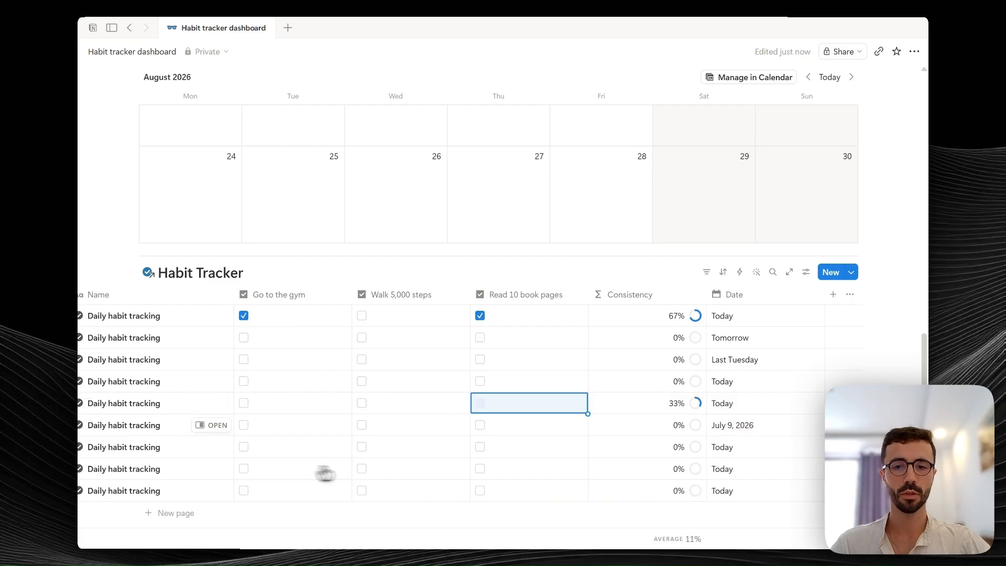
left_click(244, 468)
left_click(243, 403)
left_click(361, 490)
left_click(361, 446)
left_click(361, 403)
left_click(361, 359)
left_click(480, 359)
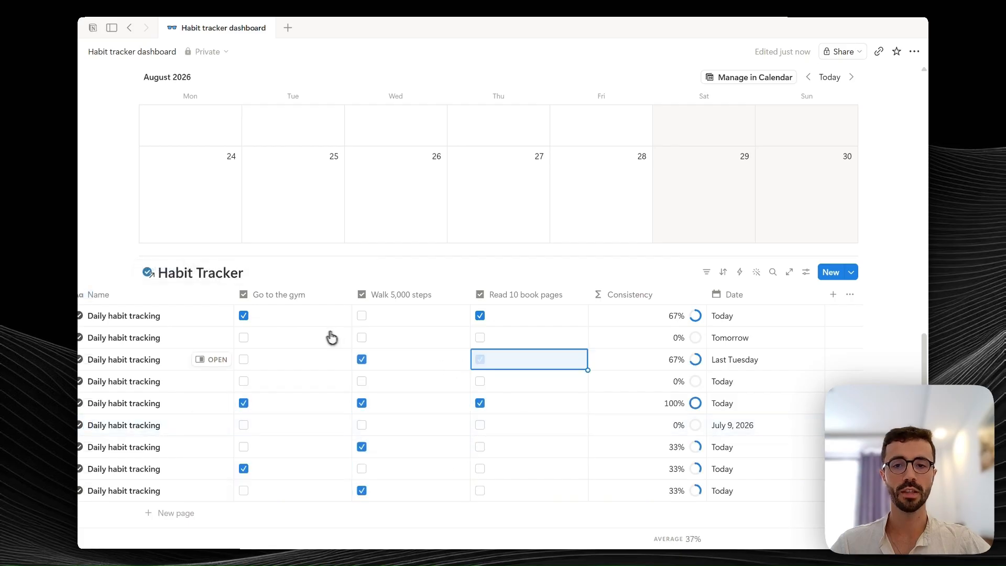
left_click(332, 337)
left_click(756, 469)
Step: Sort the linked Habit Tracker table by Date from new to old
left_click(722, 273)
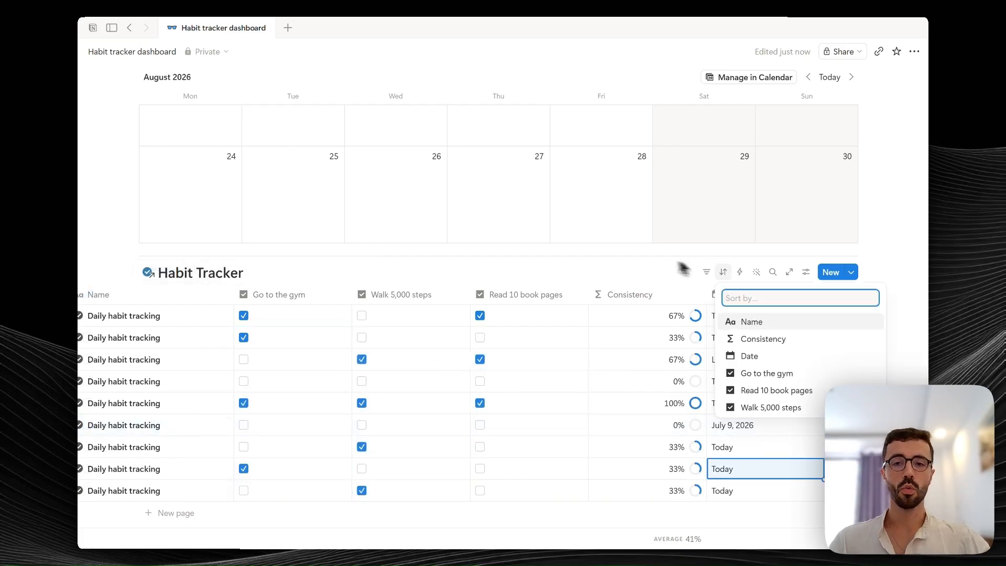
left_click(457, 396)
scroll(457, 398, "left", 2)
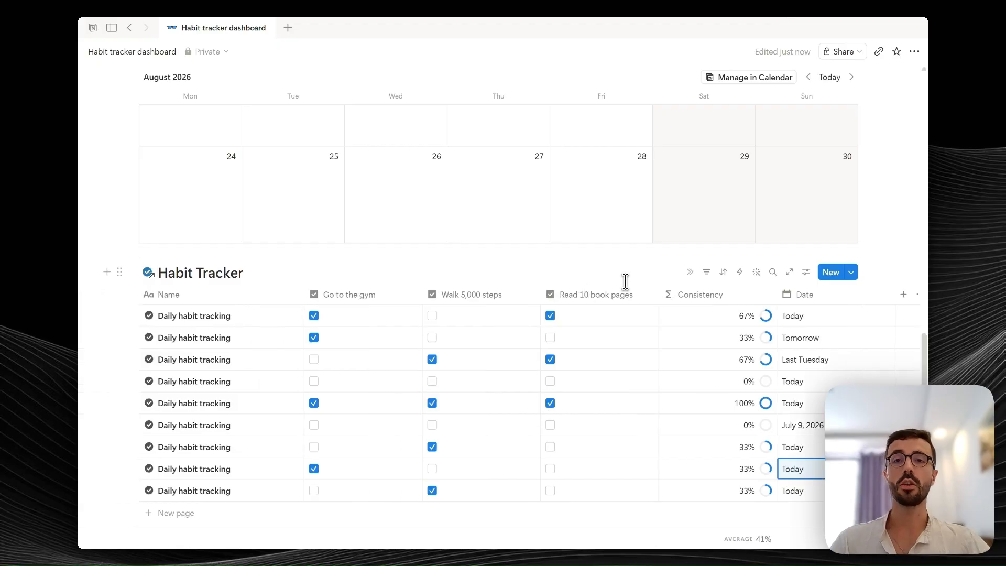
left_click(724, 274)
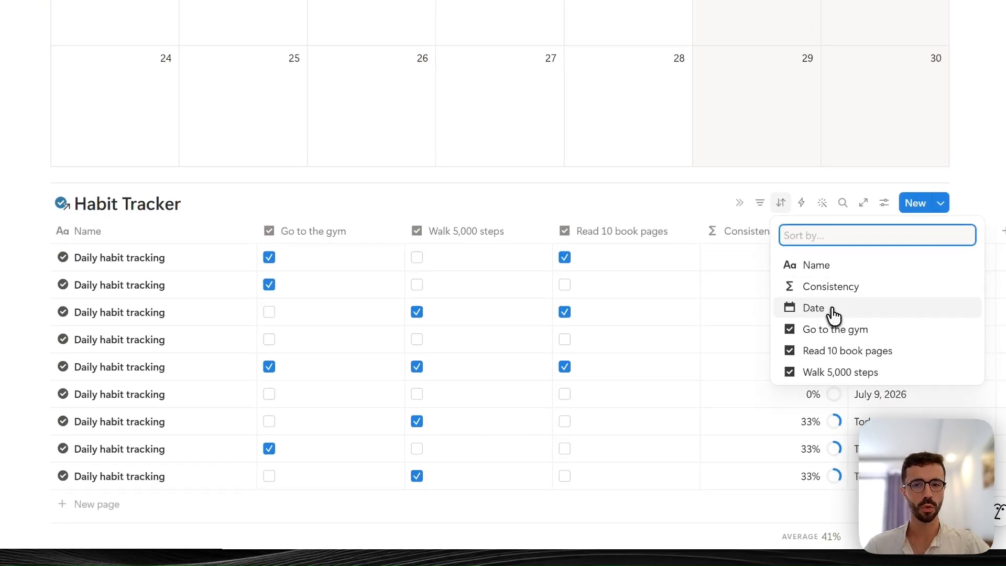
left_click(813, 308)
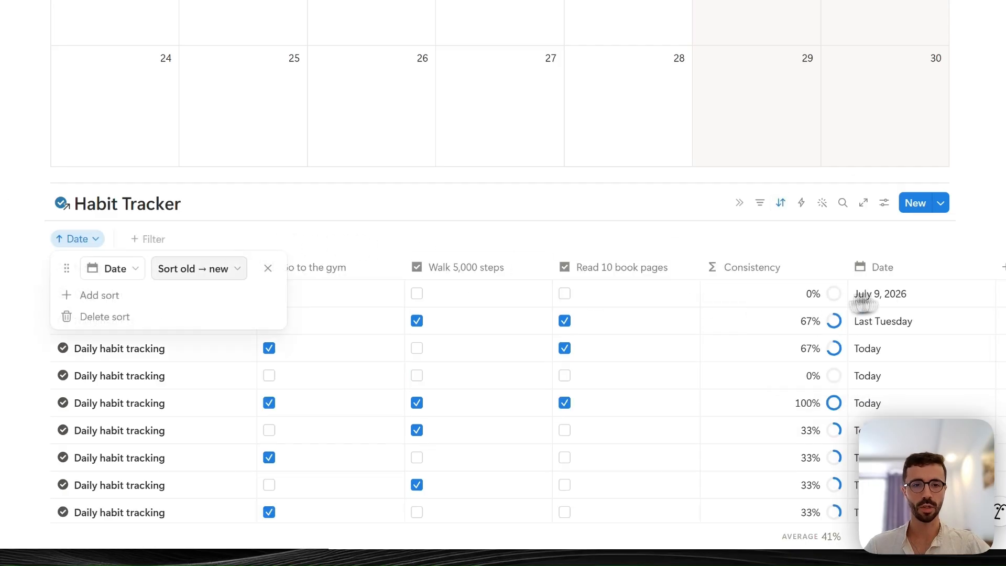
left_click(199, 268)
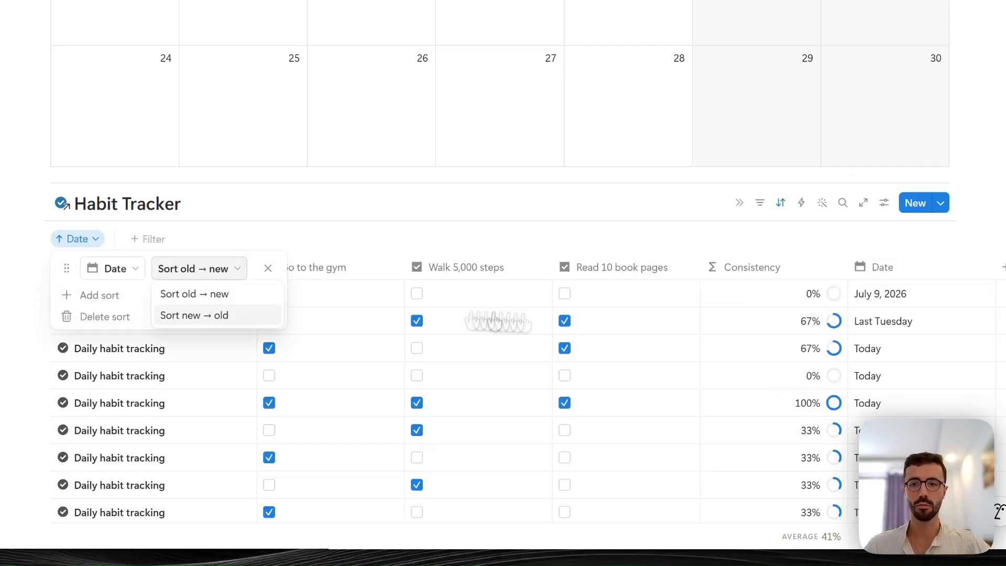
left_click(193, 314)
left_click(257, 240)
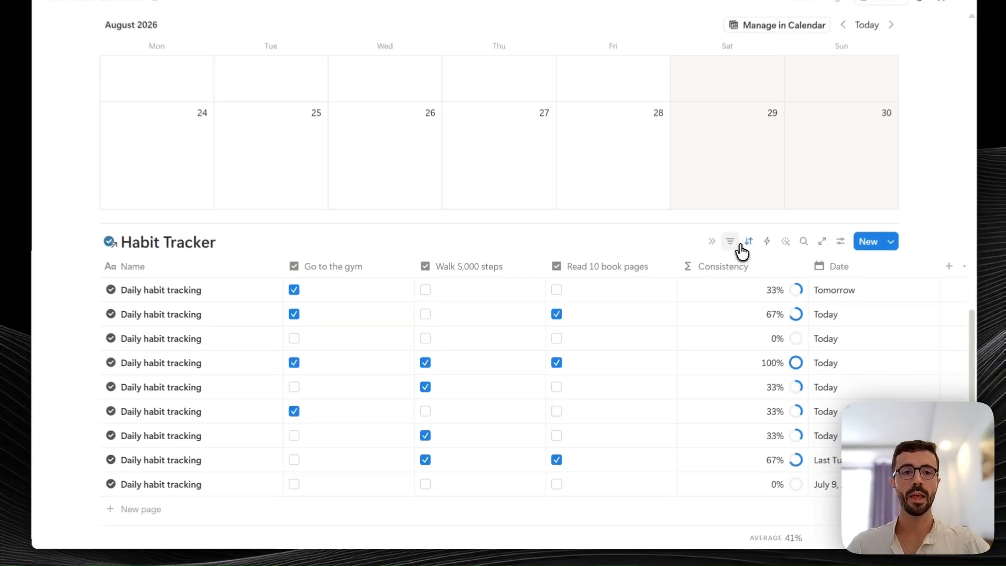
Step: Group the linked Habit Tracker table by the Date property
left_click(807, 272)
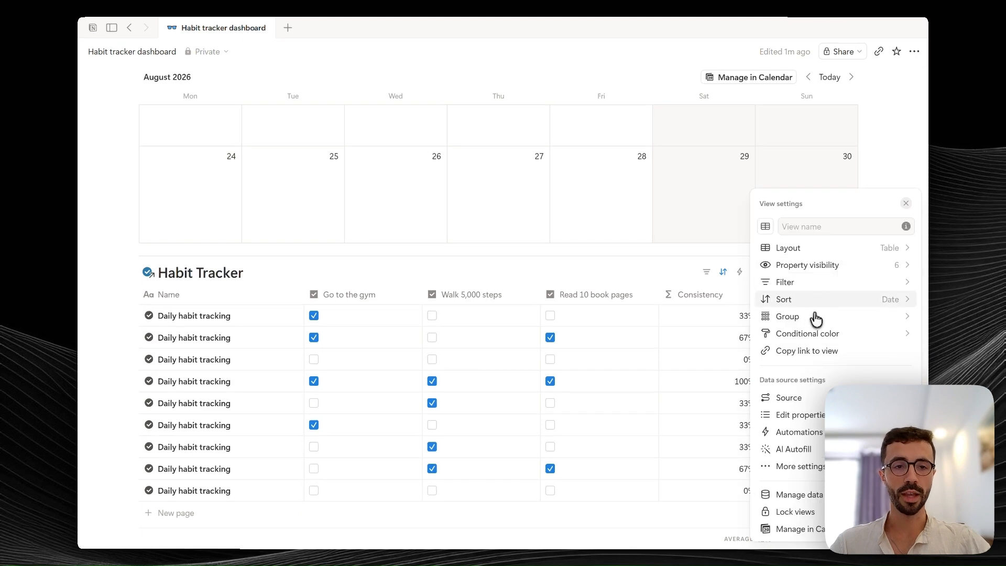
left_click(816, 317)
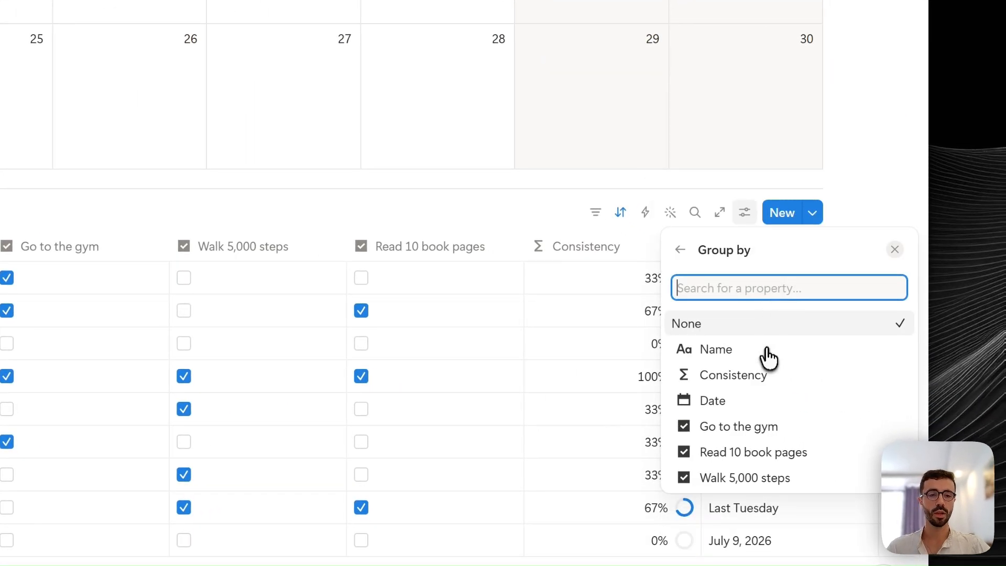
left_click(721, 399)
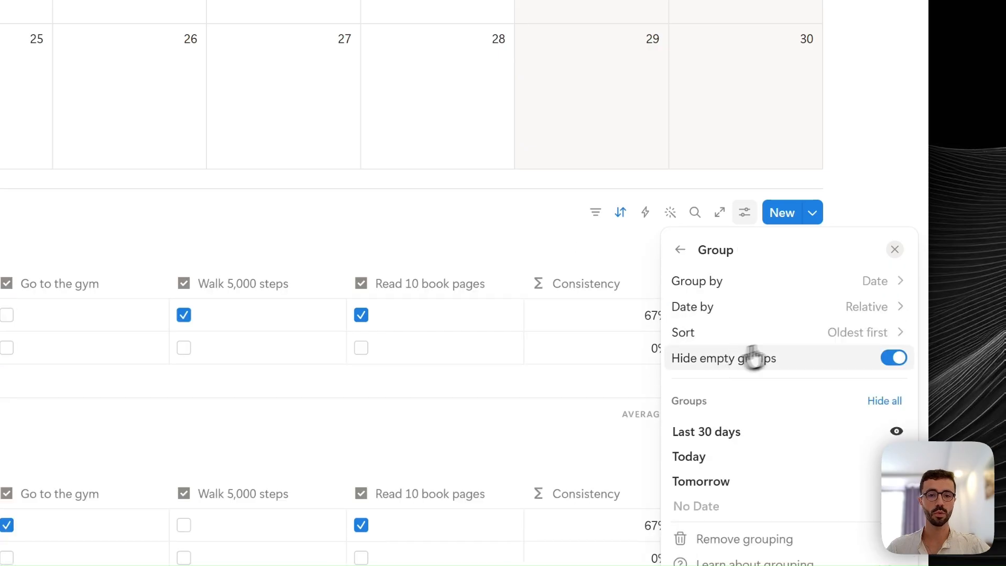
Step: Set the linked Habit Tracker table's date grouping to Week
left_click(863, 307)
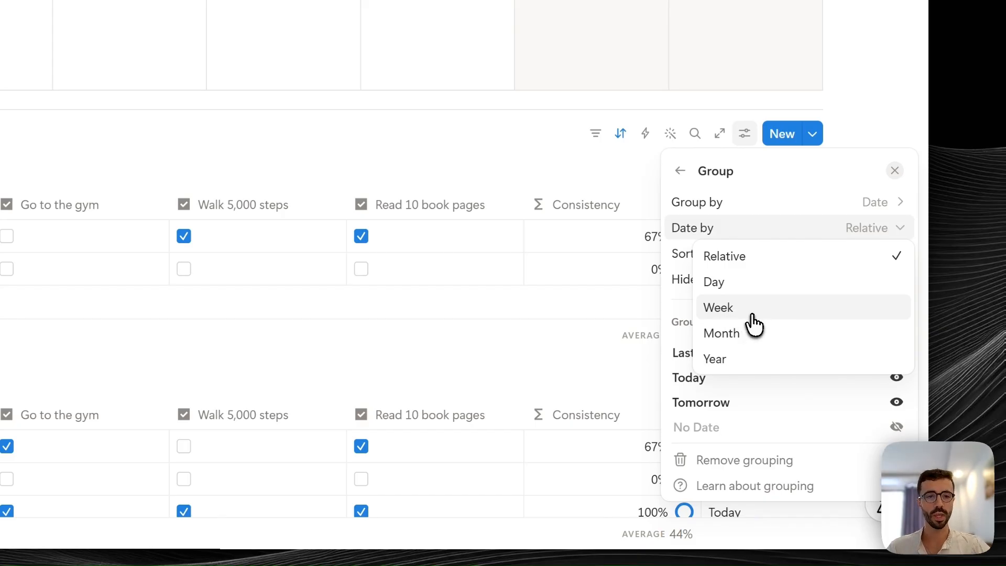
left_click(752, 314)
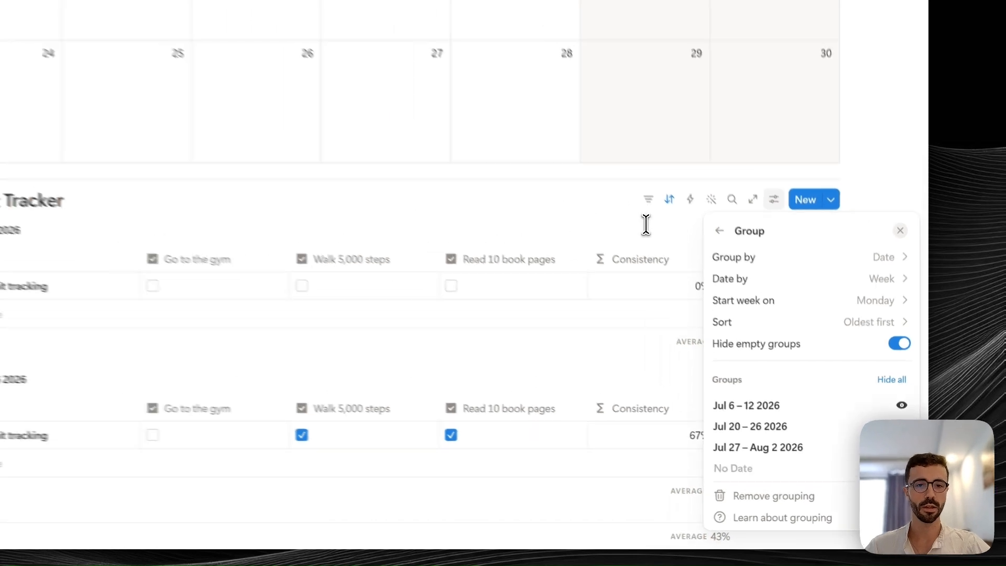
left_click(645, 224)
scroll(686, 367, "down", 2)
scroll(708, 345, "down", 1)
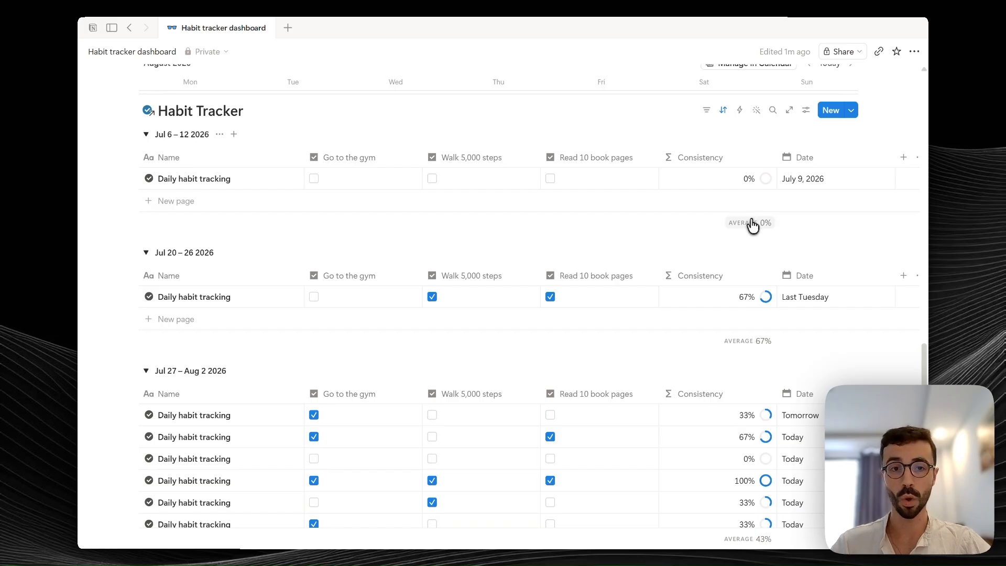
Step: Untick Walk 5,000 steps in the fifth row of the Jul 27 – Aug 2 2026 group
scroll(747, 230, "down", 2)
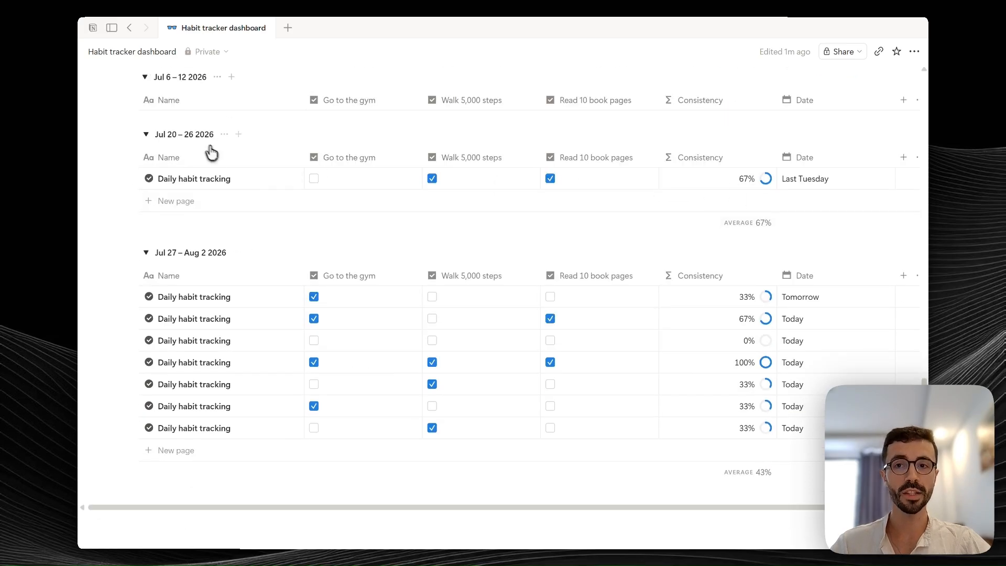
scroll(163, 153, "up", 1)
left_click_drag(210, 159, 209, 151)
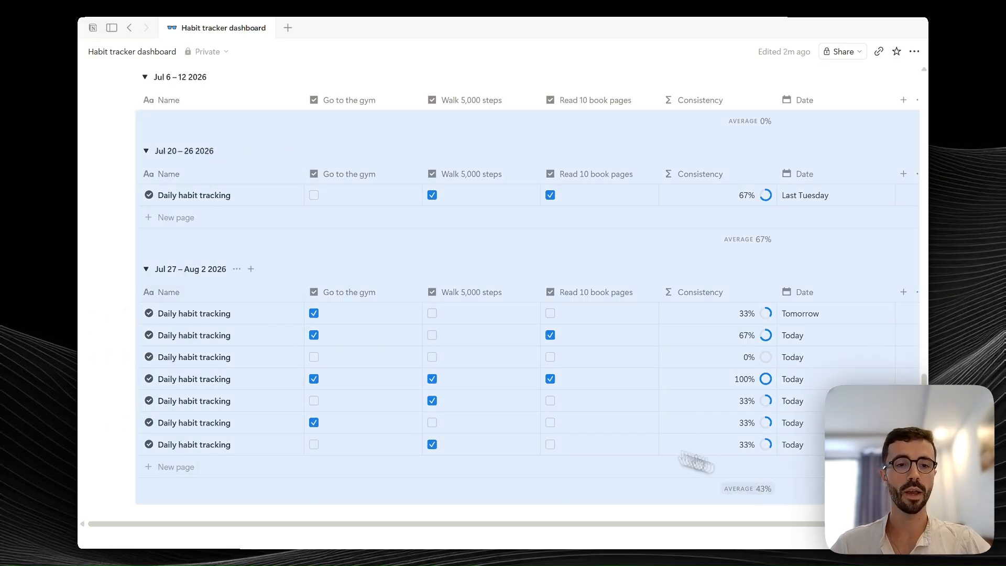
left_click(465, 404)
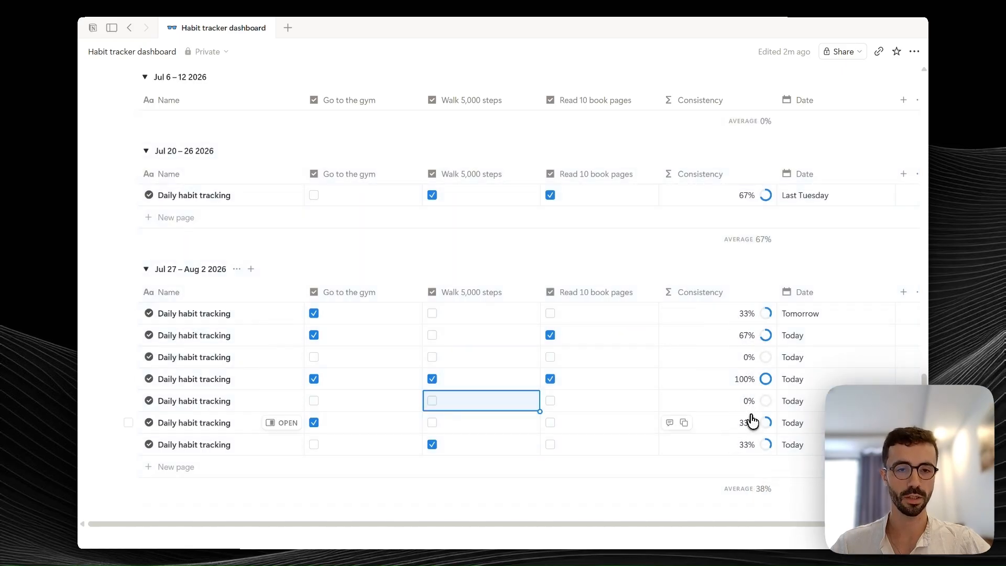
Step: In the calendar, add a Daily habit tracking entry on July 30 and move the July 29 entry with only Walk 5,000 steps ticked to July 28
scroll(801, 307, "up", 1)
scroll(782, 307, "up", 6)
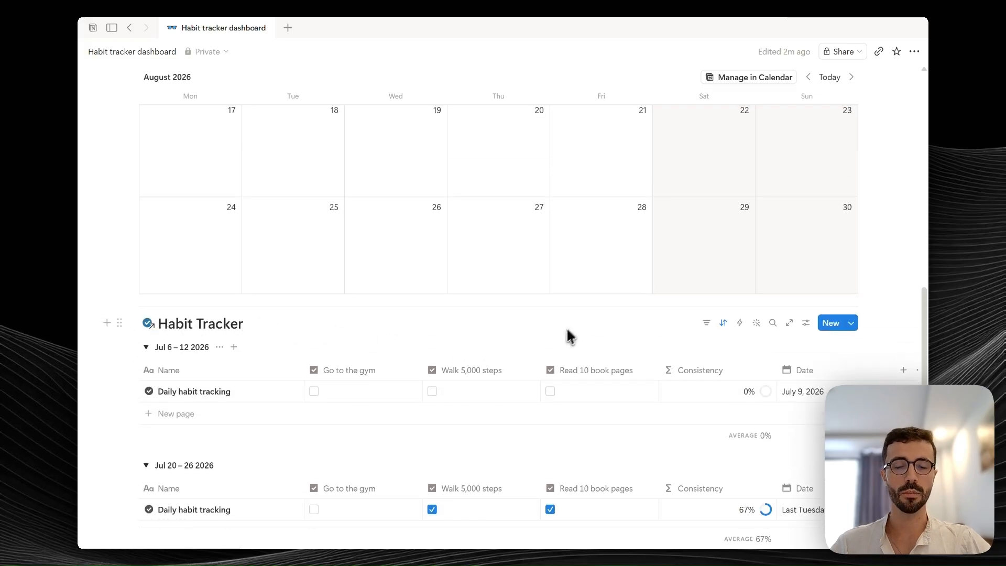
scroll(559, 309, "up", 12)
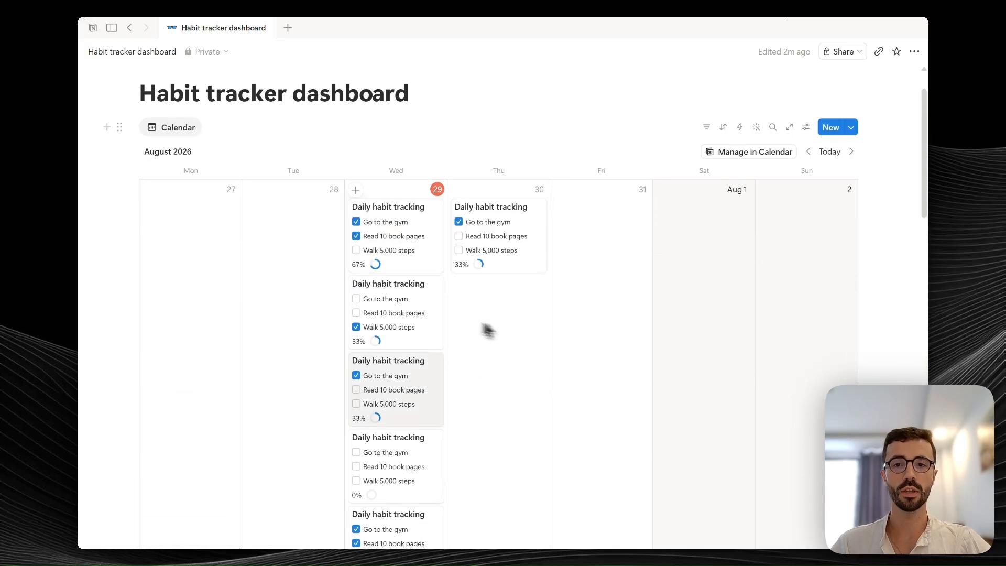
left_click_drag(519, 324, 420, 409)
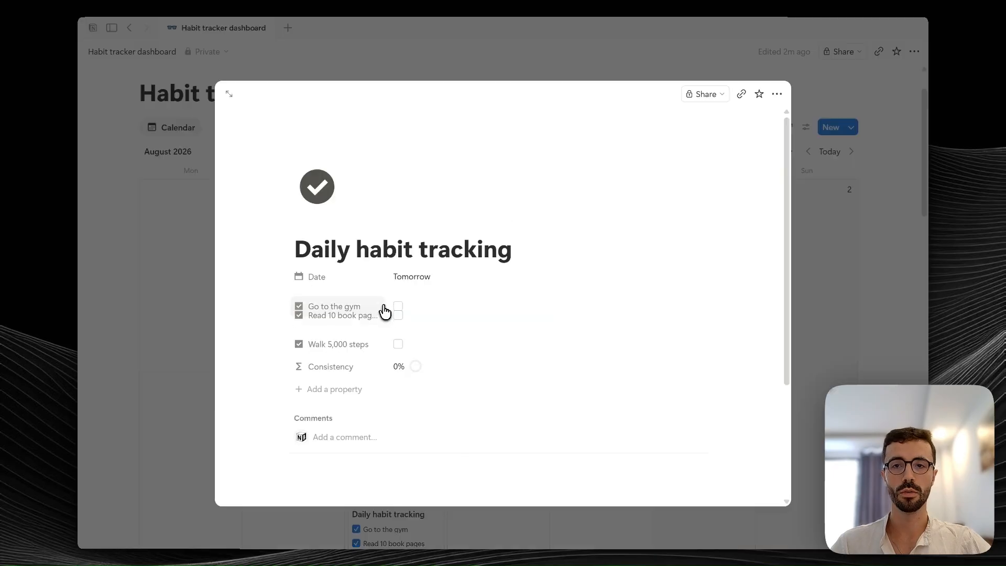
left_click_drag(384, 314, 281, 274)
key("Escape")
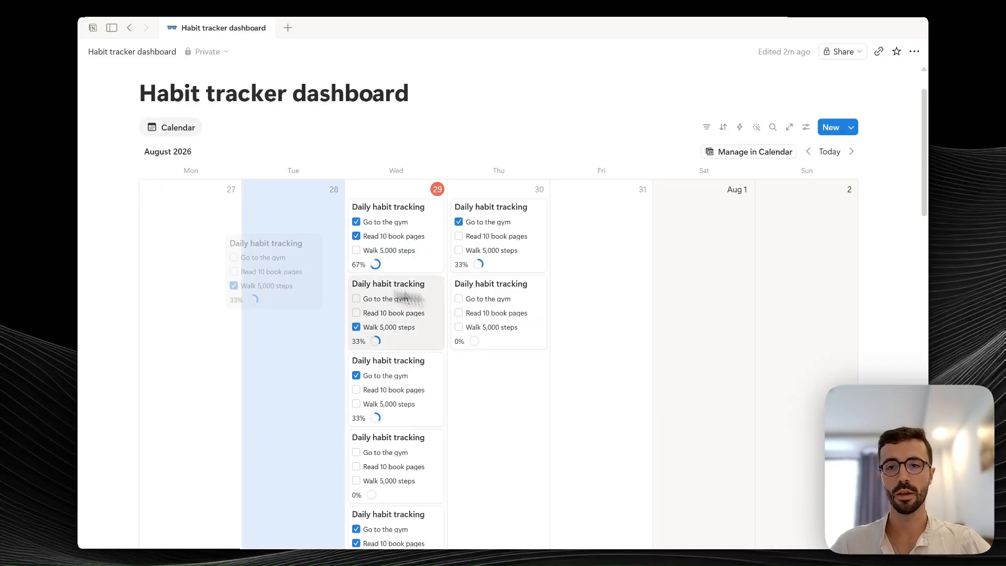
Step: Move the new July 30 entry to July 31 and spread the surplus July 29 entries over August 1, 2, 3 and 4, one per day
left_click_drag(502, 316, 599, 264)
left_click_drag(412, 320, 671, 266)
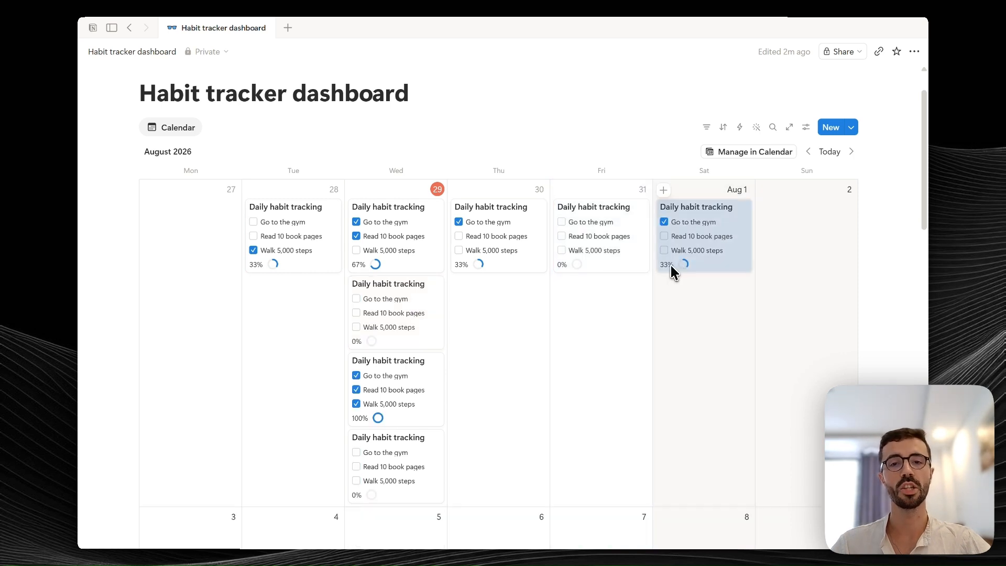
left_click_drag(410, 322, 809, 262)
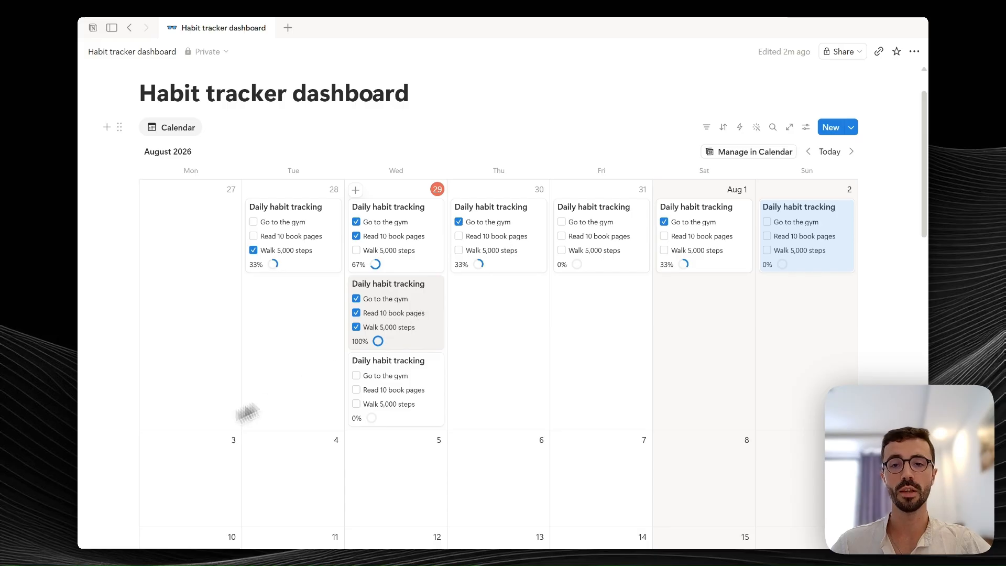
left_click_drag(247, 413, 216, 453)
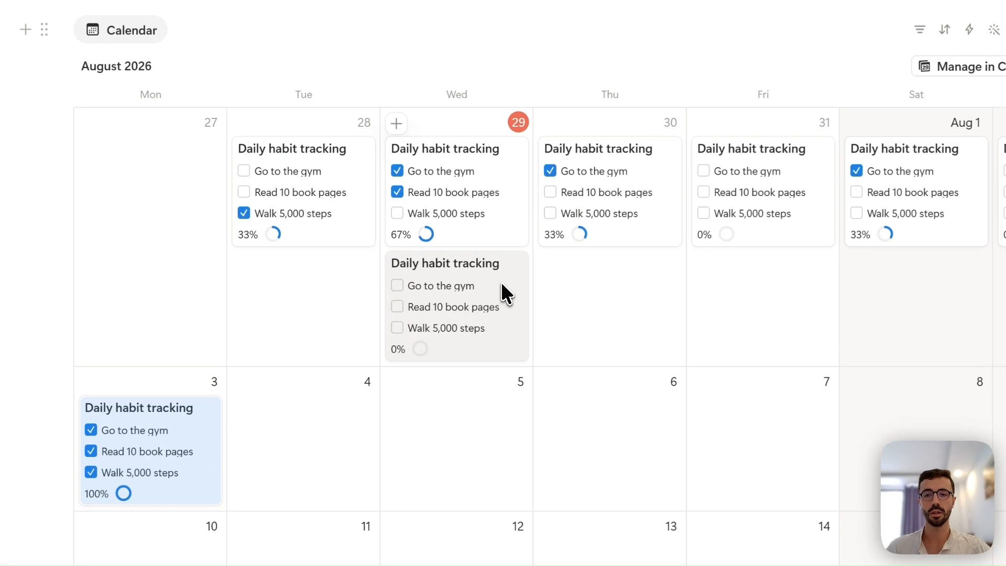
left_click_drag(503, 292, 347, 417)
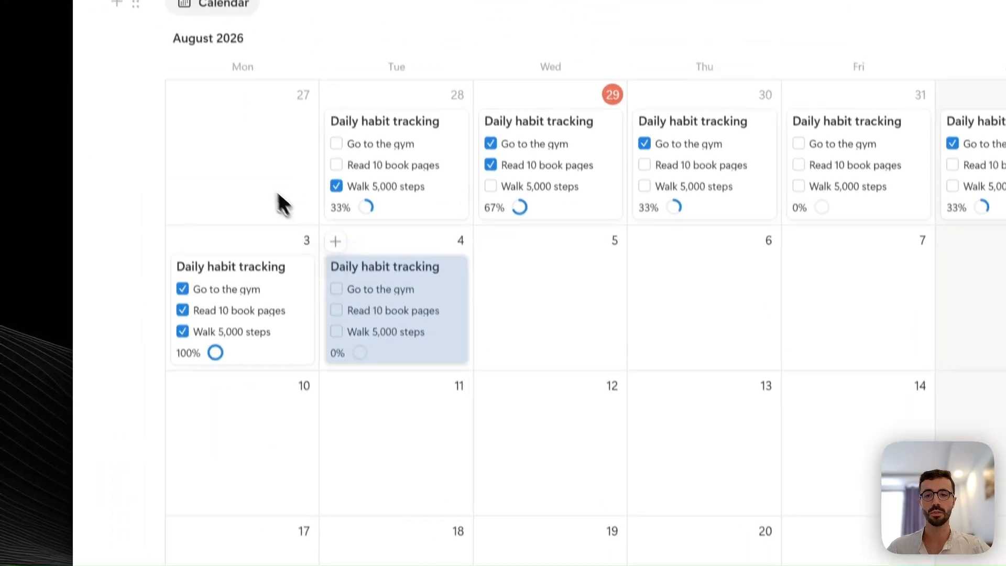
left_click_drag(277, 194, 276, 184)
left_click_drag(276, 184, 398, 279)
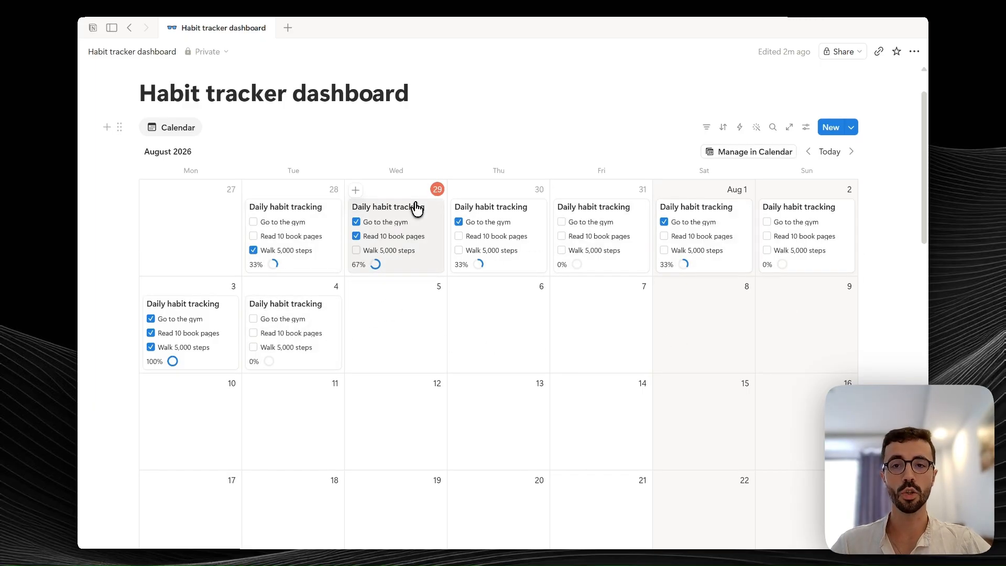
Step: Tick Read 10 book pages and Walk 5,000 steps on the July 30 calendar card
left_click(466, 255)
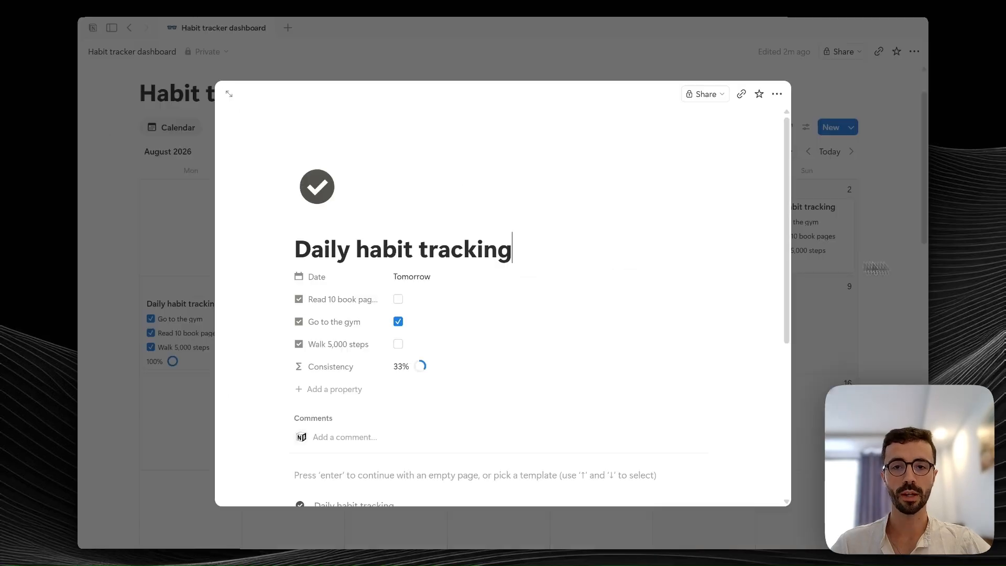
key("Escape")
left_click(458, 237)
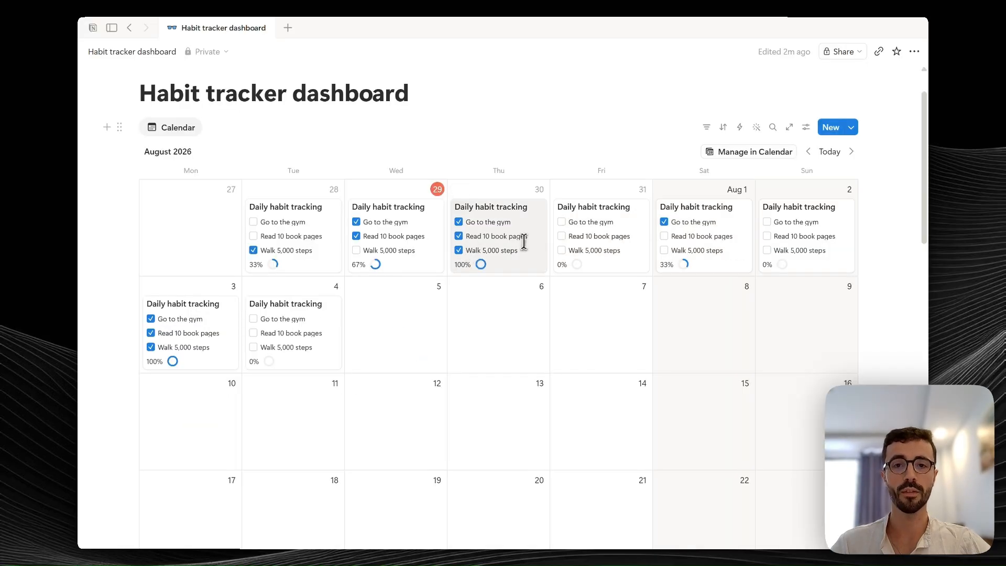
Step: Open the July 30 entry, untick Read 10 book pages, and toggle Go to the gym off and on again
left_click(521, 234)
left_click(398, 299)
left_click(398, 321)
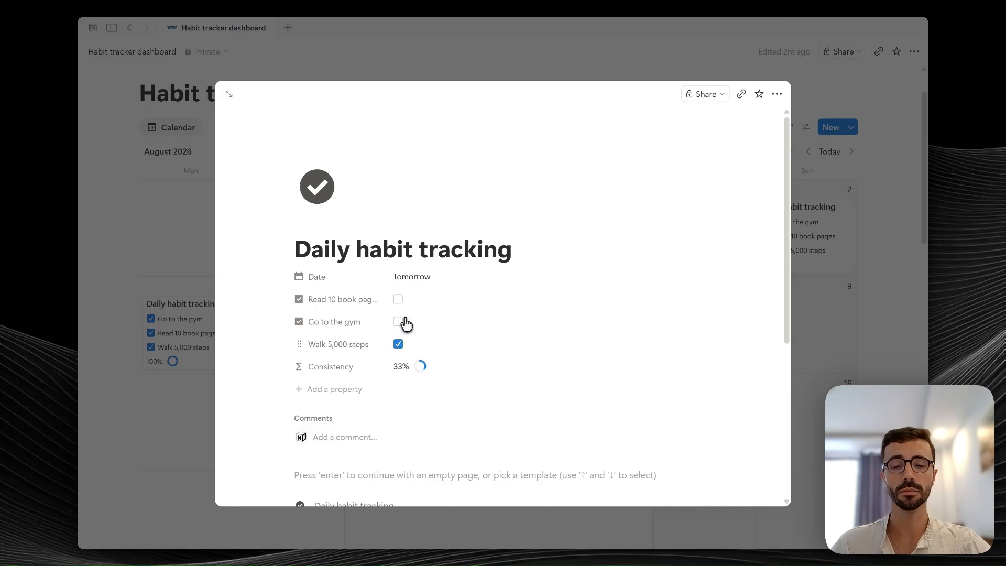
left_click(398, 321)
left_click(841, 294)
Step: Review the weekly groups and their average consistency in the linked Habit Tracker table
scroll(843, 297, "down", 10)
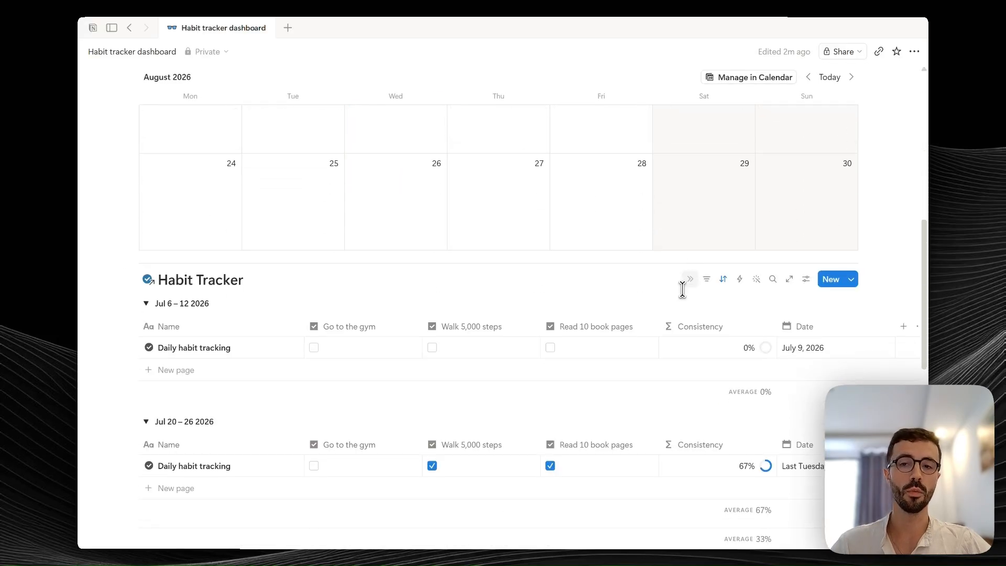
scroll(682, 289, "down", 3)
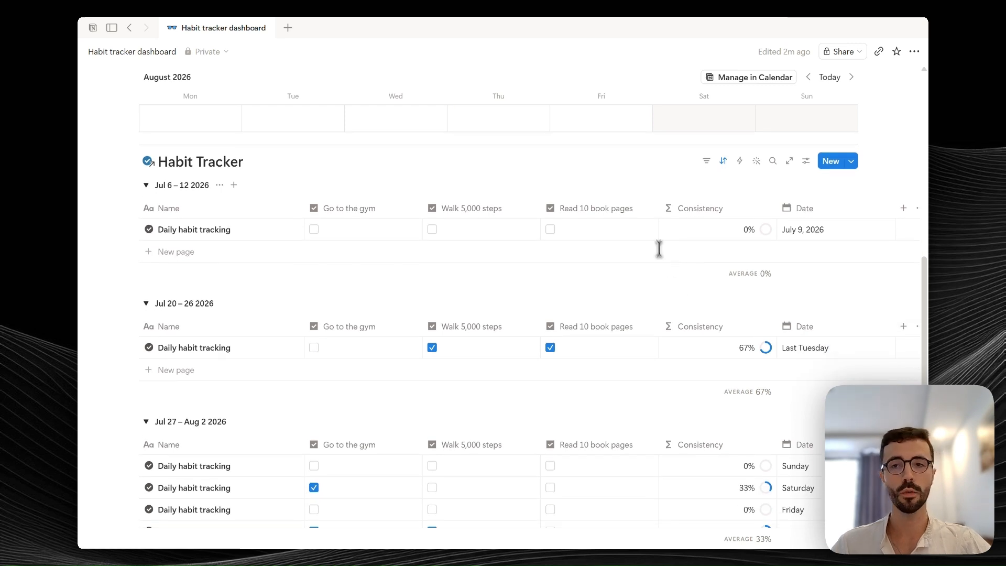
scroll(661, 238, "down", 3)
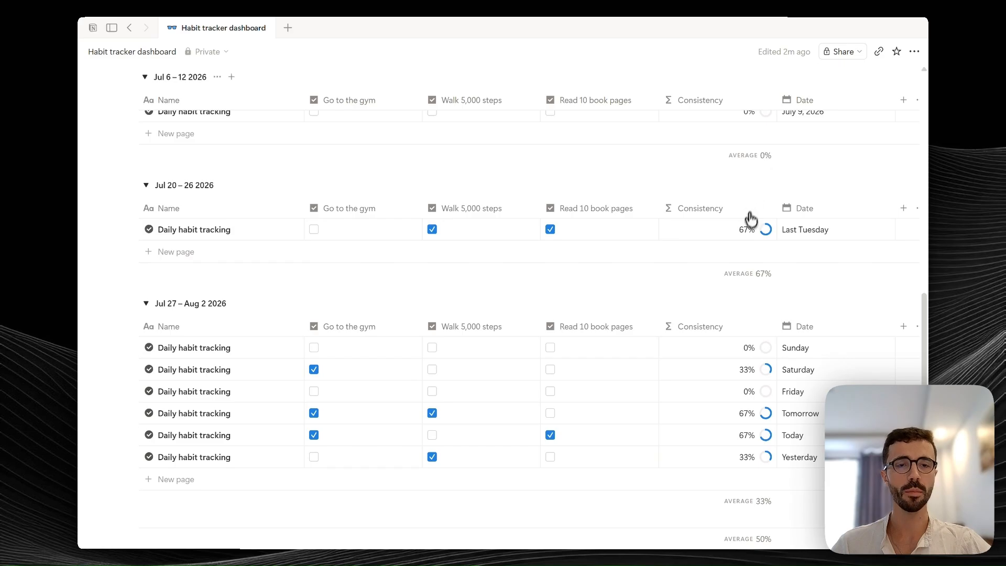
scroll(750, 218, "up", 2)
scroll(744, 227, "down", 3)
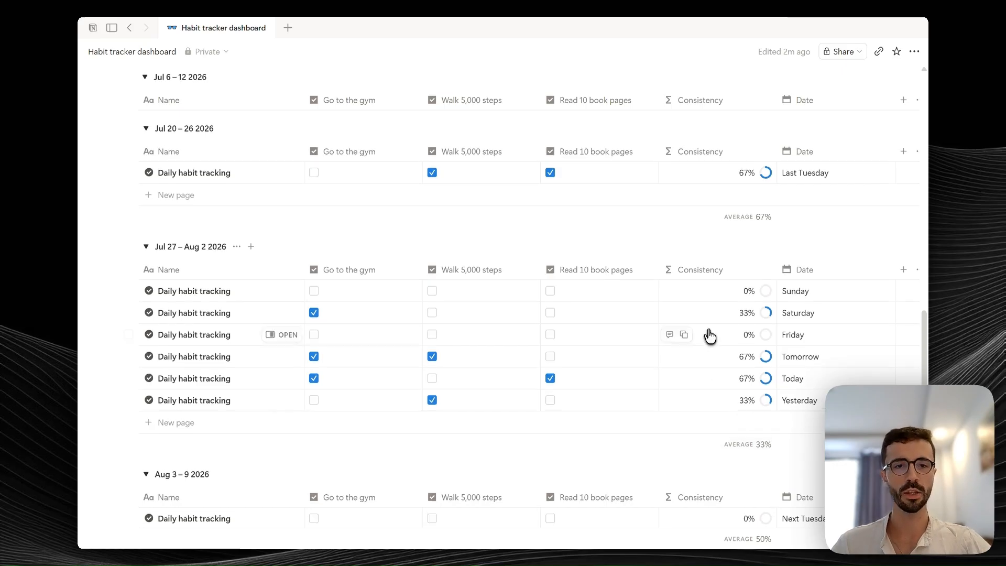
scroll(710, 336, "up", 20)
scroll(709, 330, "up", 3)
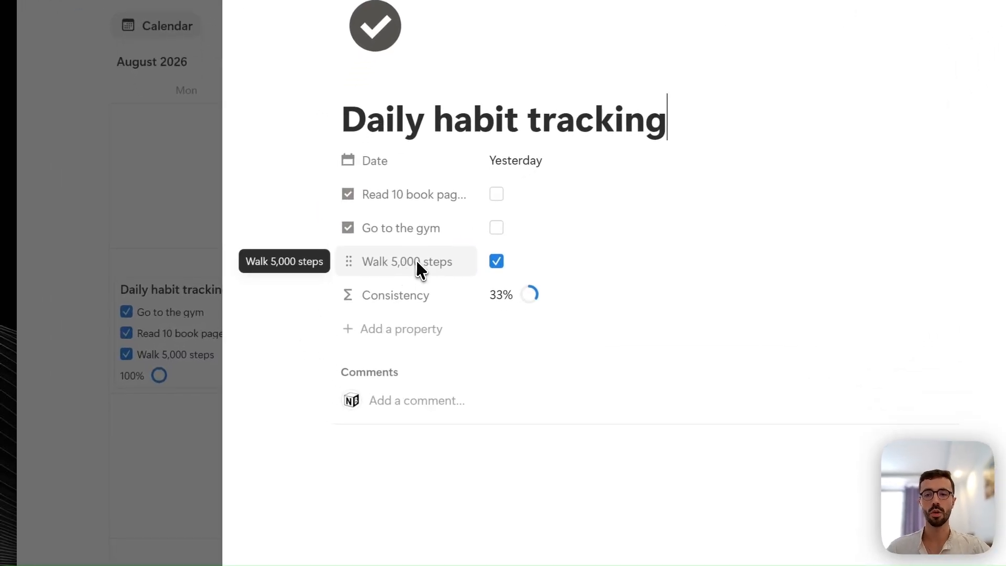
Step: In the July 28 entry, duplicate the Walk 5,000 steps property and rename the copy as Work
left_click(345, 290)
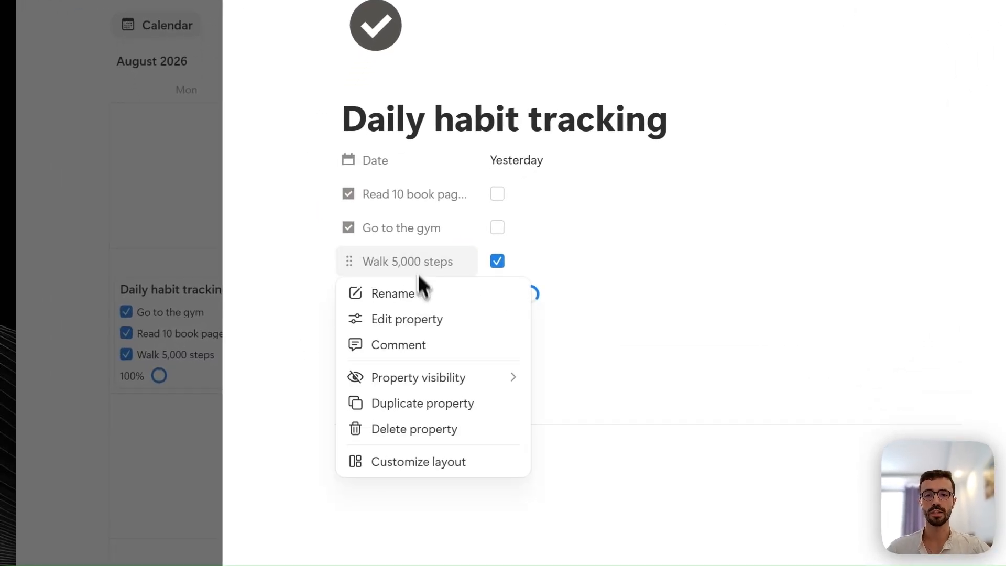
left_click(414, 404)
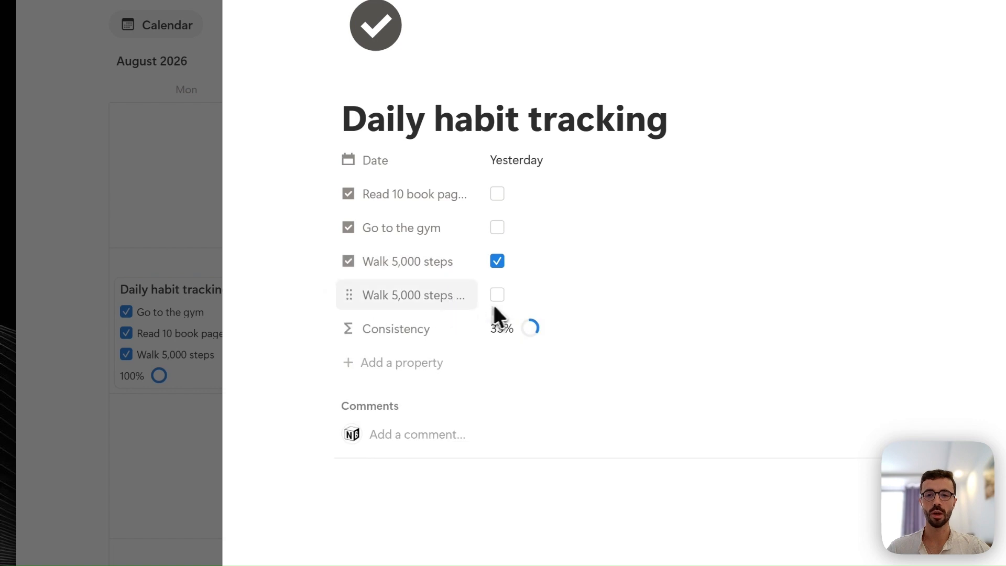
left_click(439, 303)
left_click(438, 327)
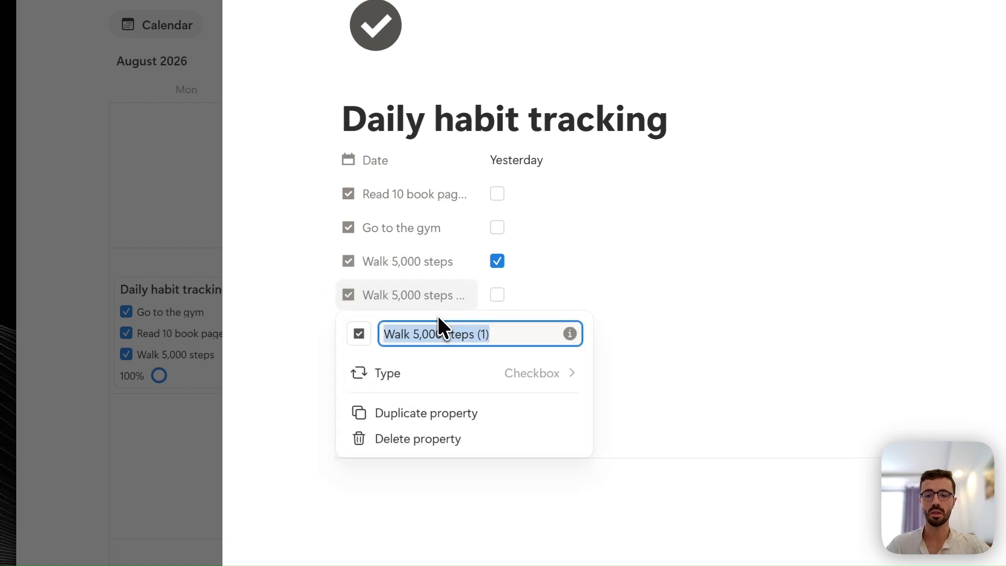
type("Work")
key("Return")
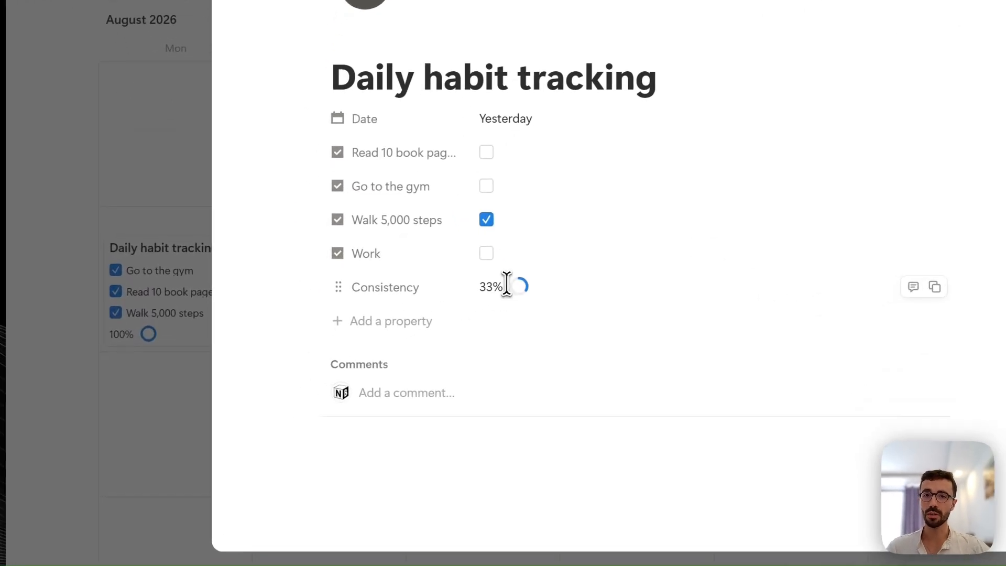
Step: Add a copied "+ toNumber()" term to the end of the Consistency formula's sum, with the Work property inside it
left_click(506, 284)
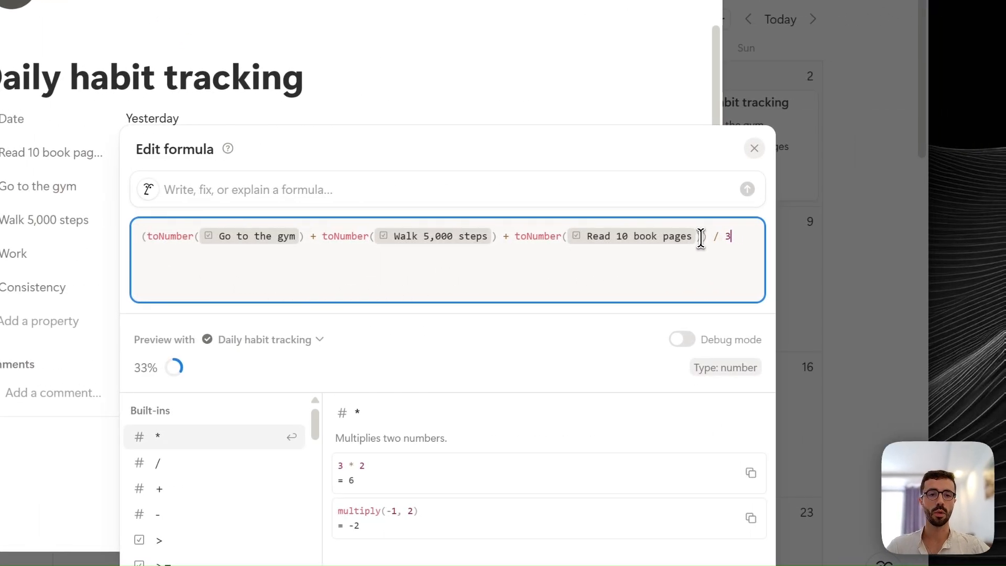
left_click_drag(700, 237, 507, 237)
key("ctrl+c")
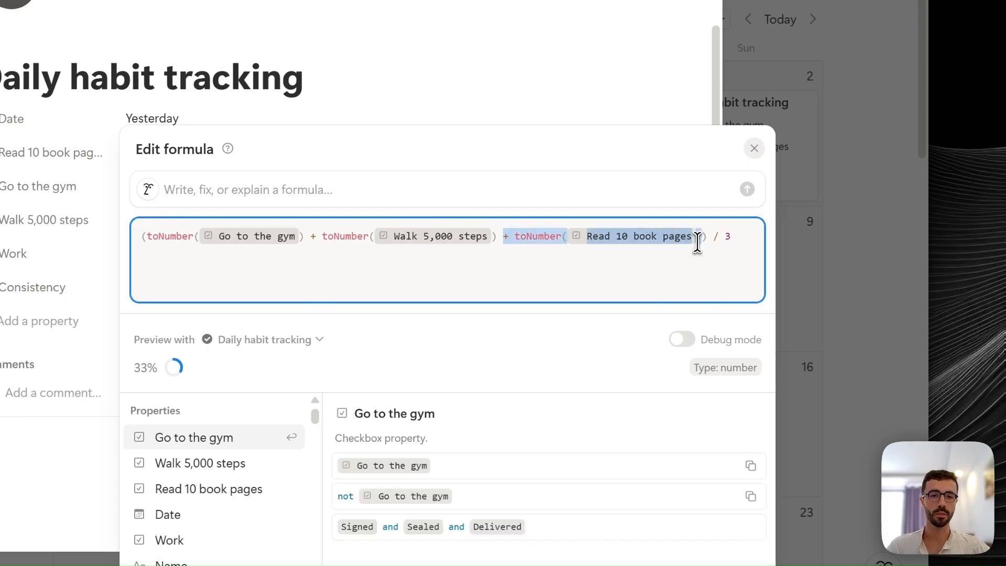
left_click(702, 238)
key("ctrl+v")
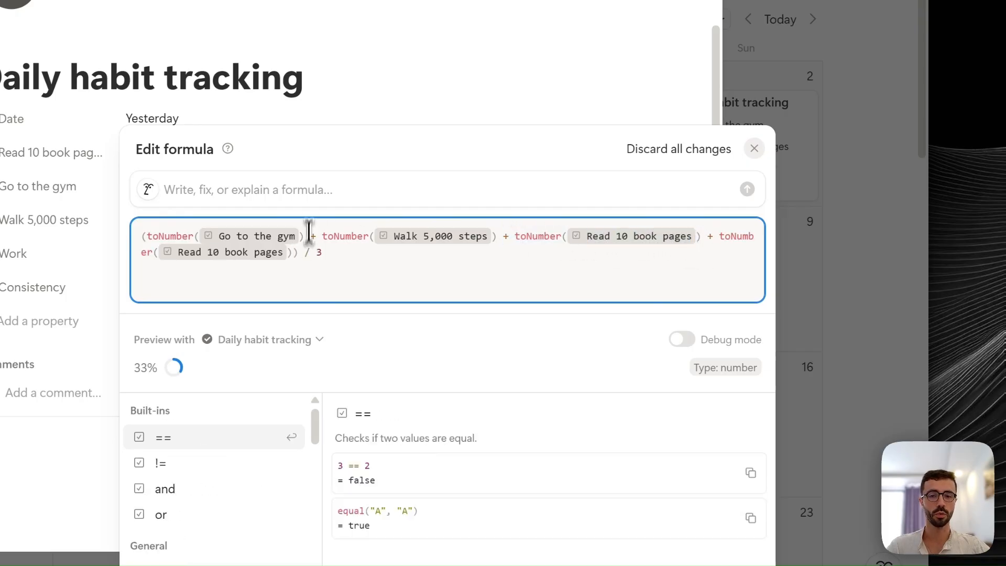
left_click(502, 257)
key("BackSpace")
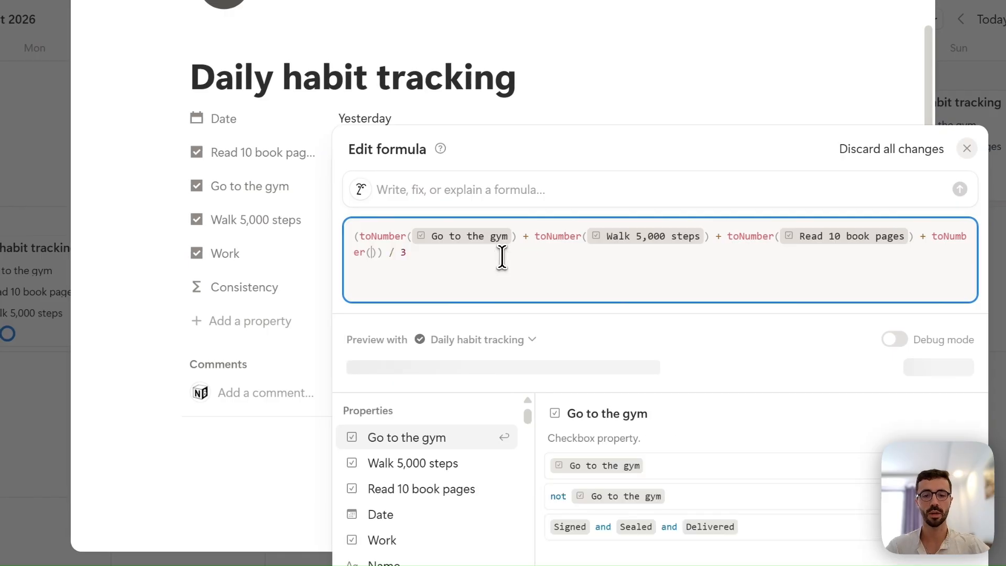
type("work")
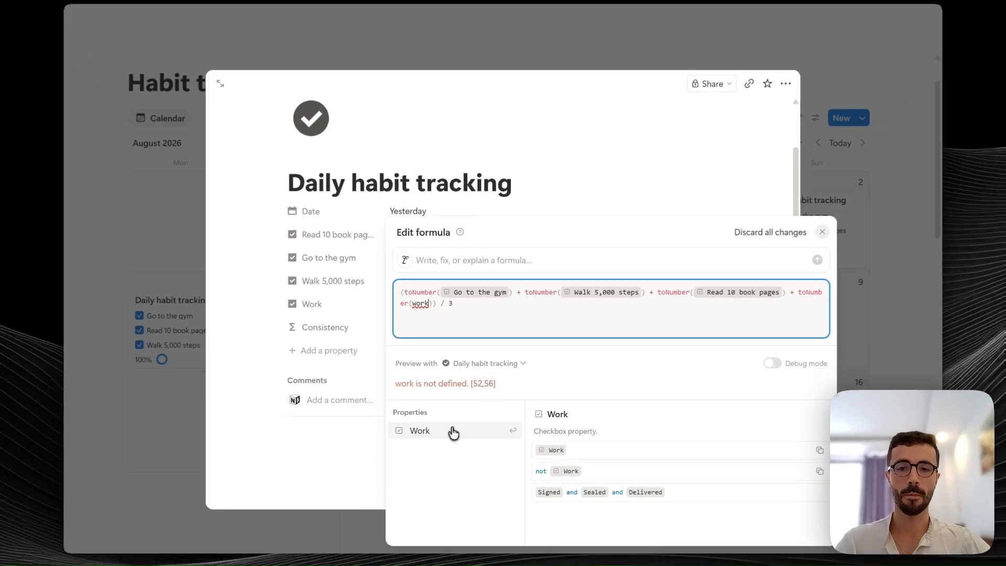
key("Return")
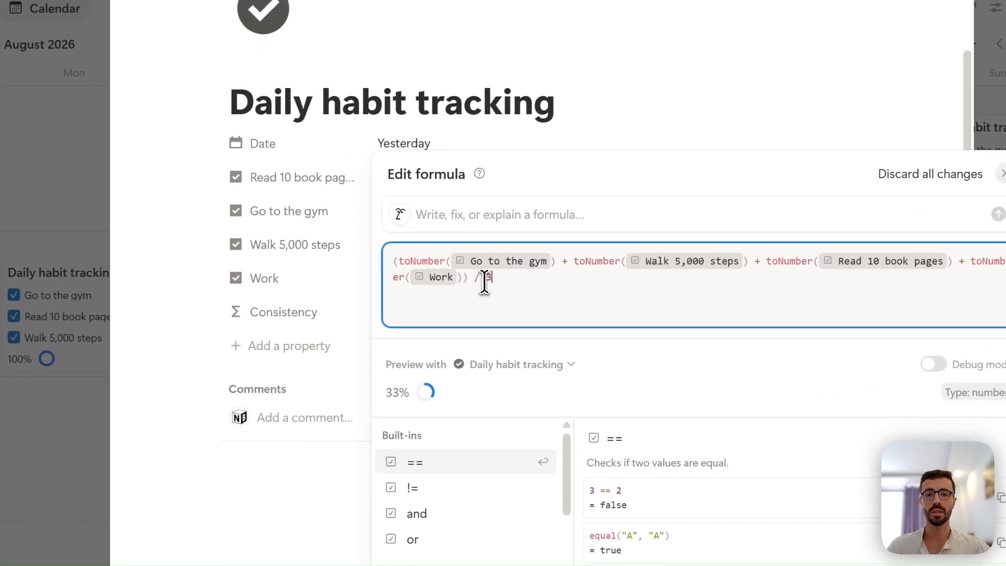
Step: Change the divisor at the end of the Consistency formula to 4
double_click(467, 307)
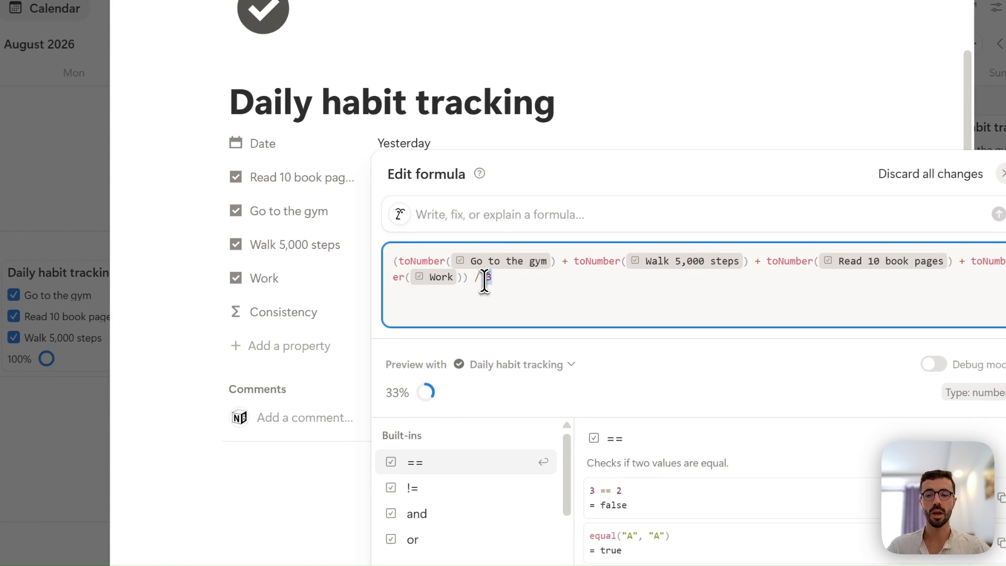
key("BackSpace")
type("4")
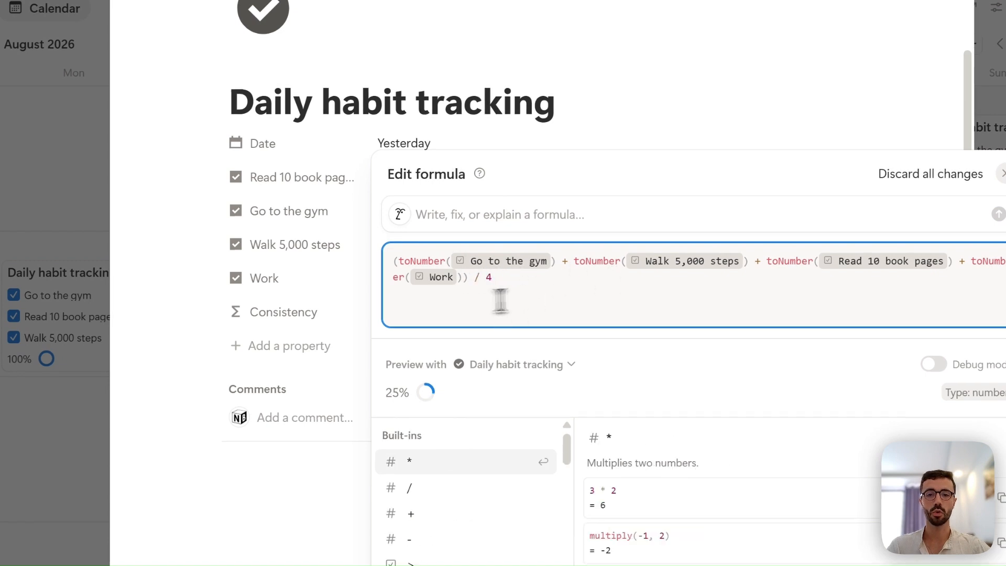
Step: Close the Consistency formula editor and test the Go to the gym checkbox by ticking and unticking it
key("Escape")
left_click(412, 277)
left_click(418, 278)
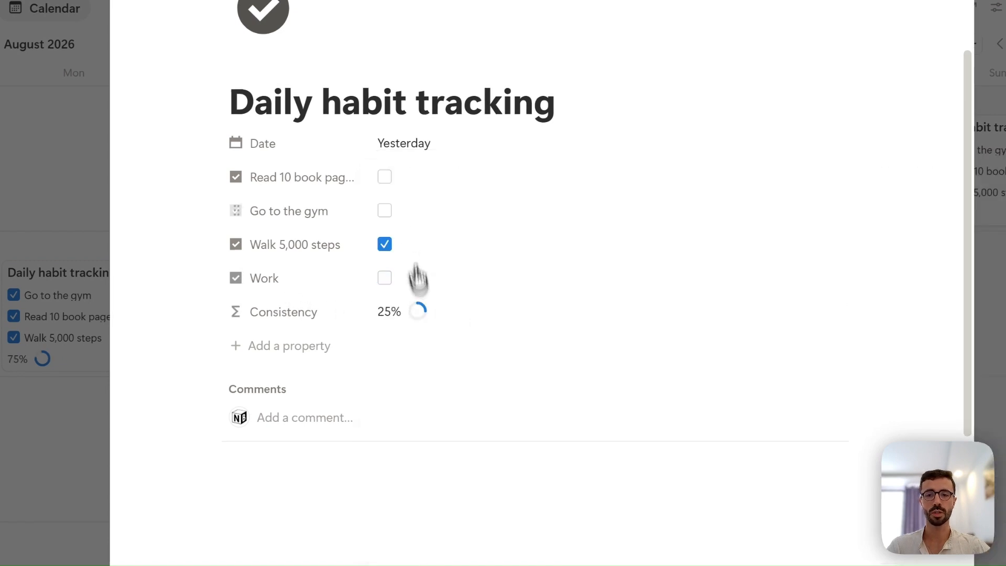
left_click(385, 210)
left_click(385, 211)
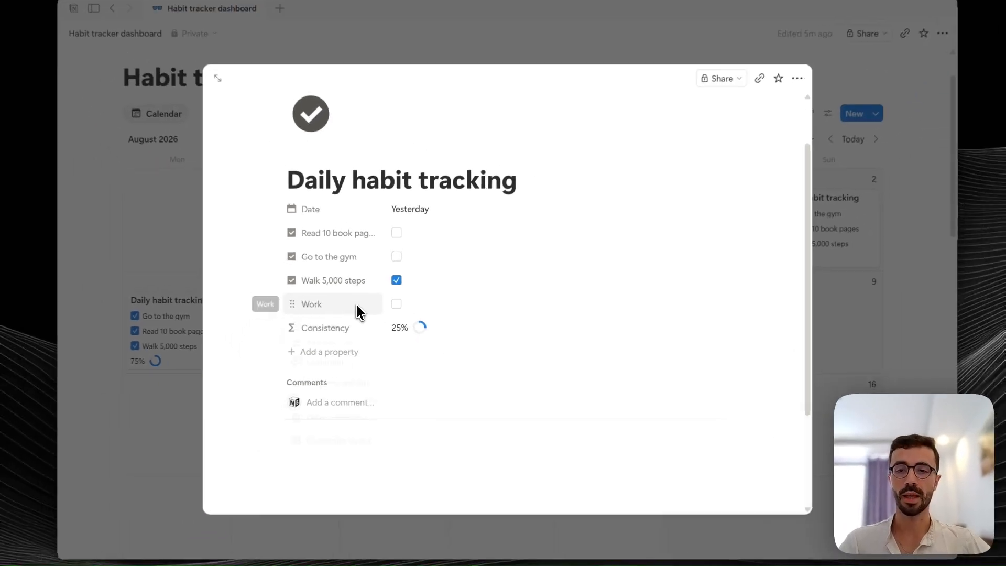
Step: Delete the Work property from the Habit Tracker database and confirm the deletion
left_click(328, 288)
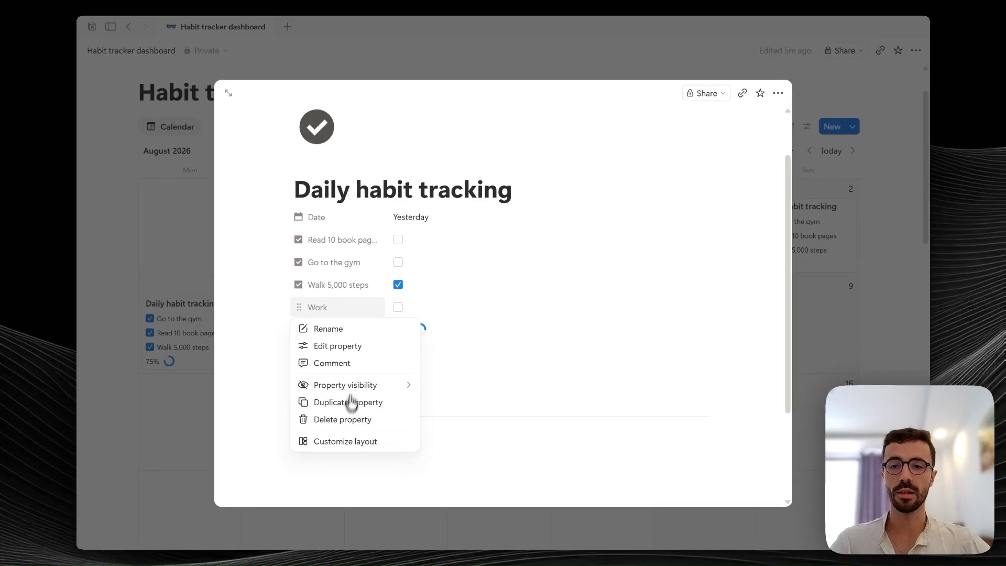
left_click(333, 449)
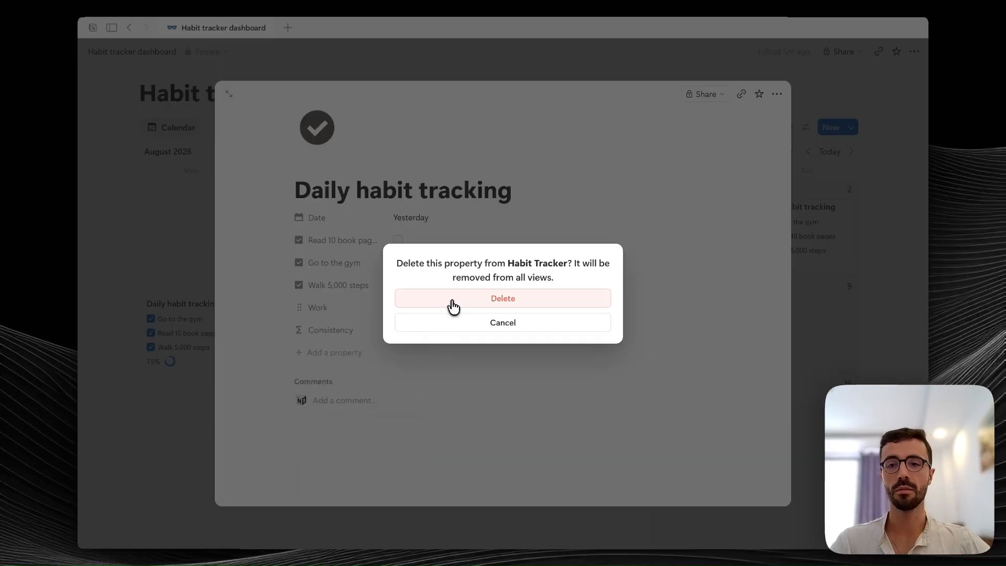
left_click(416, 303)
Step: In the Consistency formula, remove the "+ toNumber(Work)" term, set the divisor to 3 and close the formula editor
left_click(439, 312)
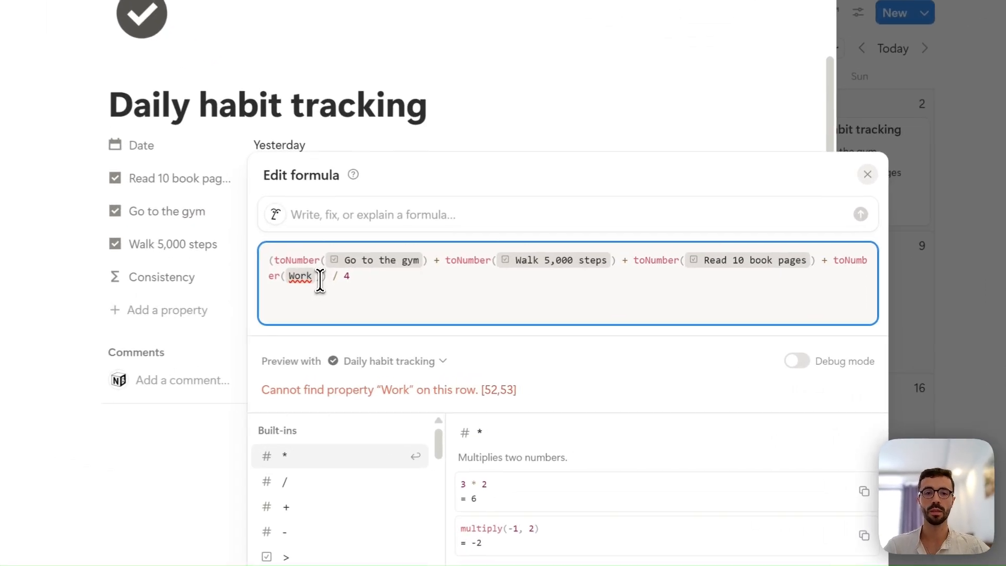
left_click_drag(325, 274, 819, 259)
key("BackSpace")
double_click(849, 257)
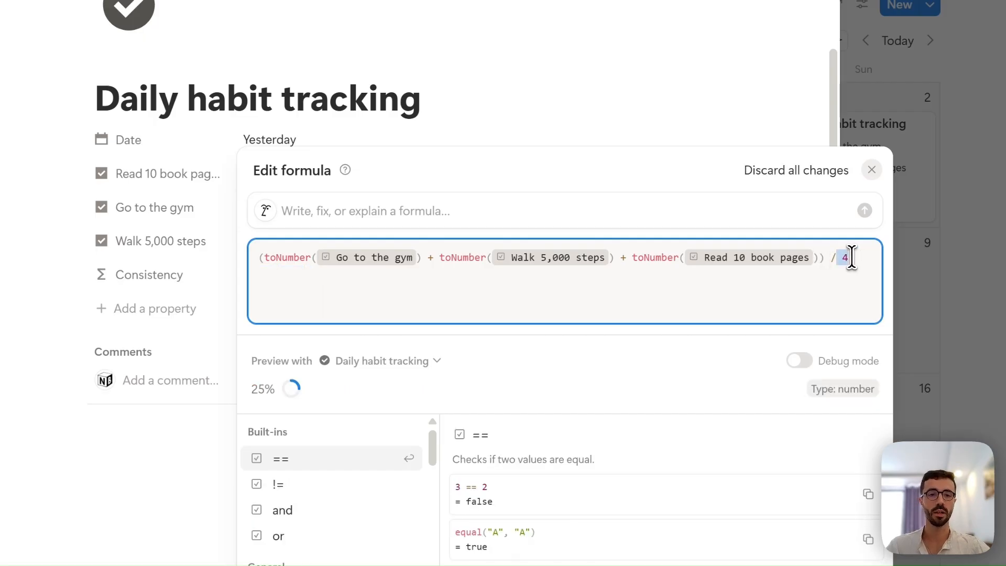
type("3")
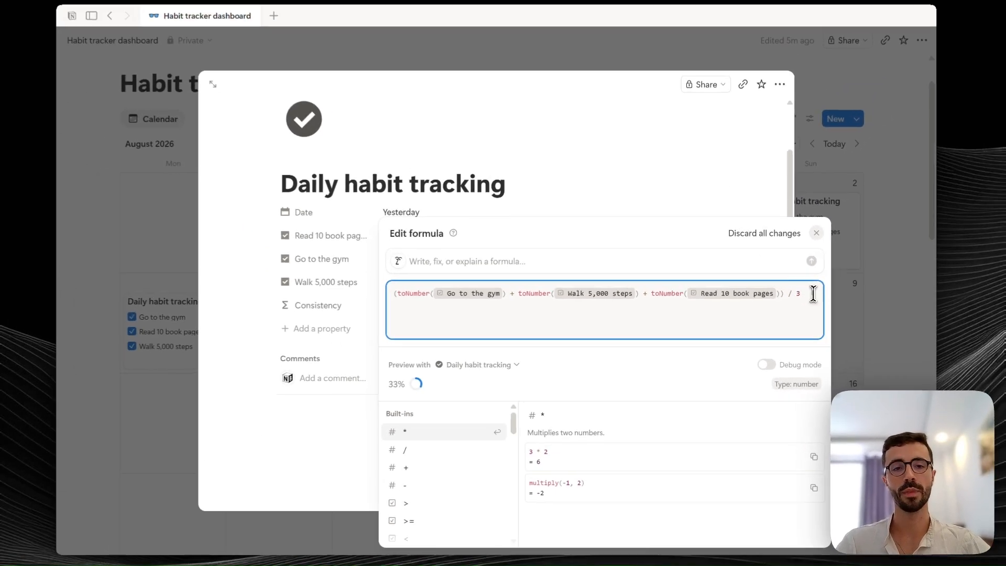
left_click(735, 182)
Step: Close the entry and look over the dashboard's calendar and the linked Habit Tracker table
left_click(929, 242)
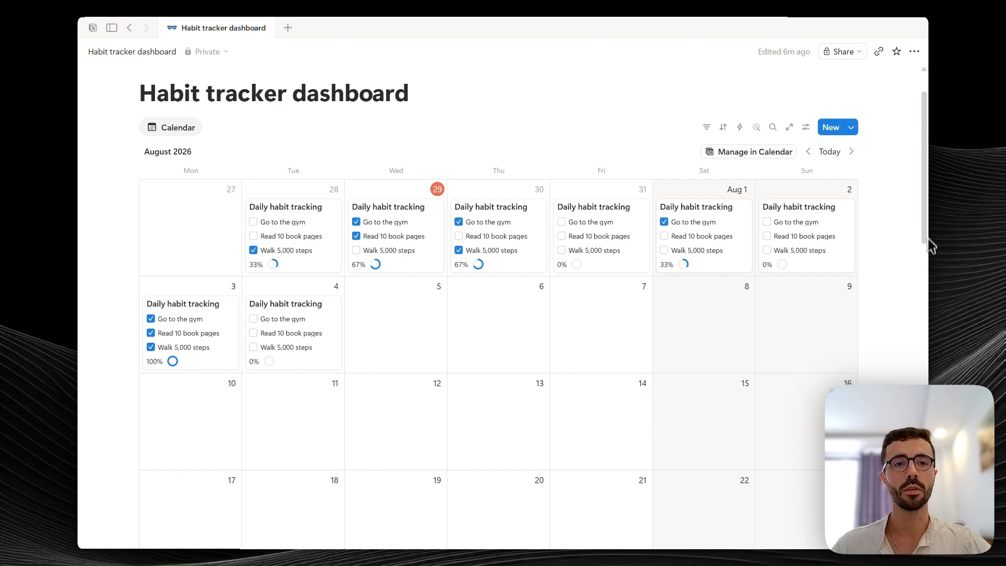
scroll(927, 246, "down", 6)
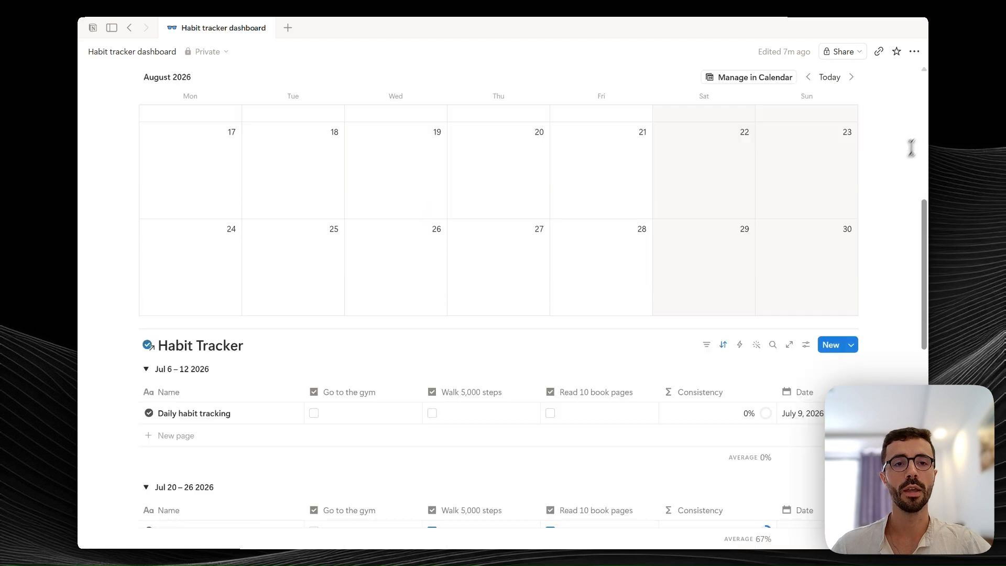
scroll(907, 148, "up", 7)
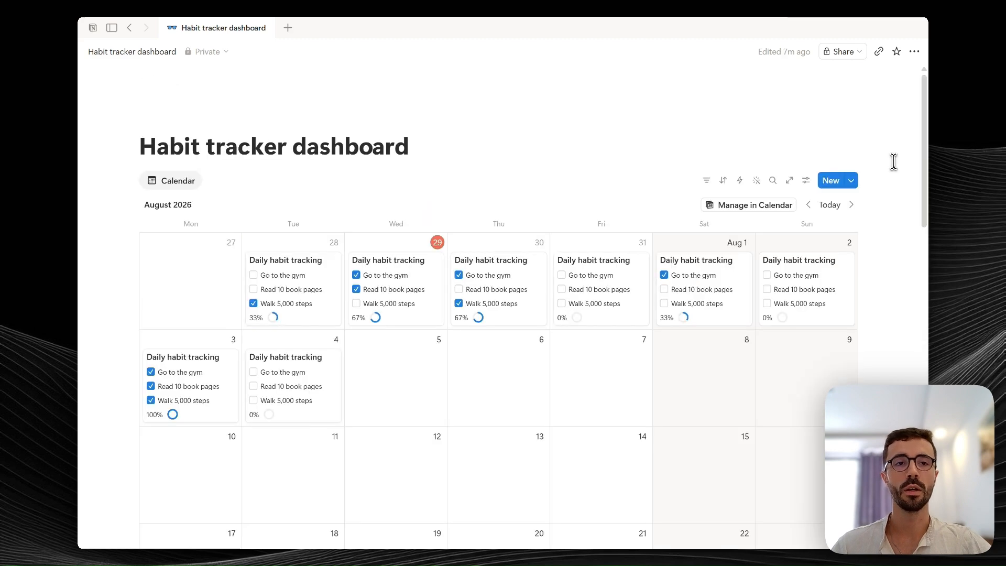